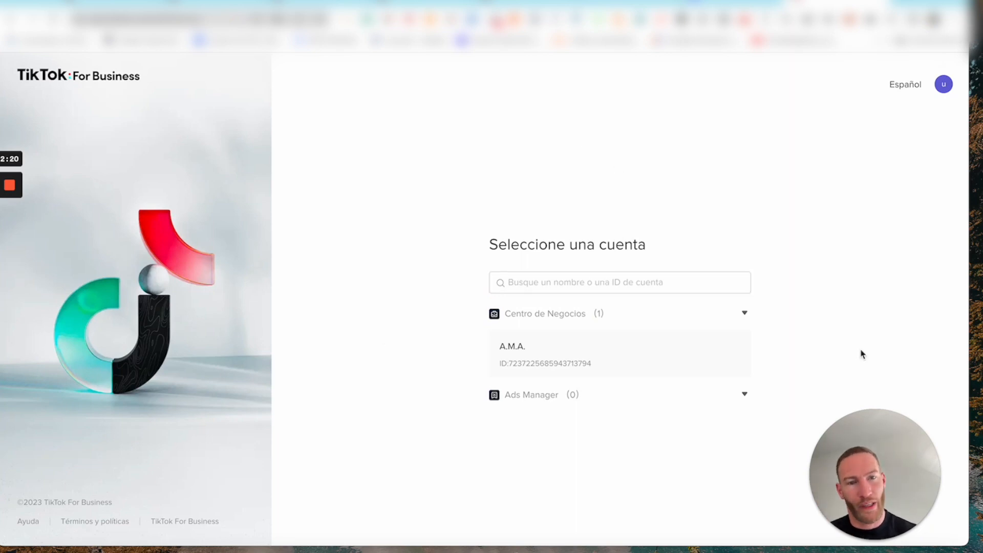
# Switch the interface language to Français and open the A.M.A. Business Center account.
pyautogui.click(907, 88)
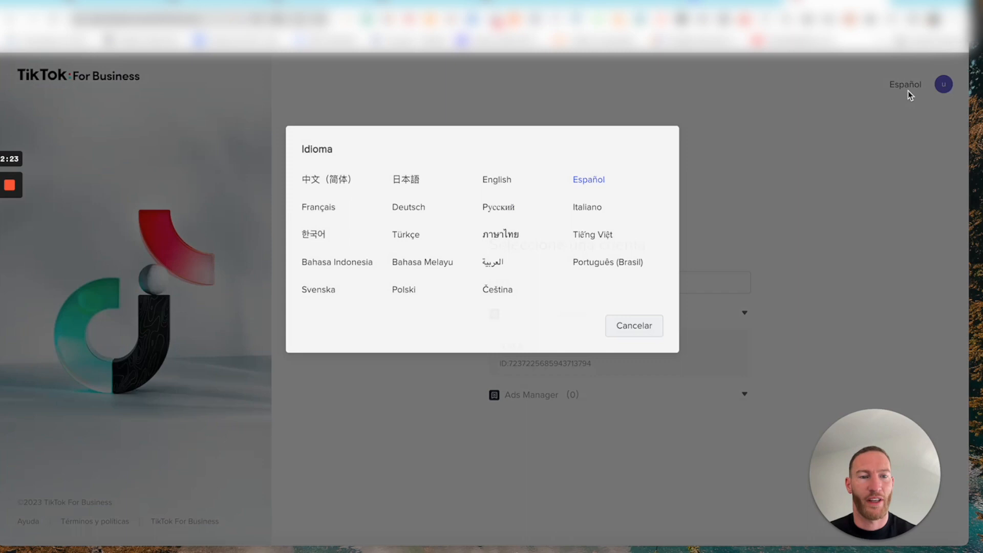
pyautogui.click(323, 210)
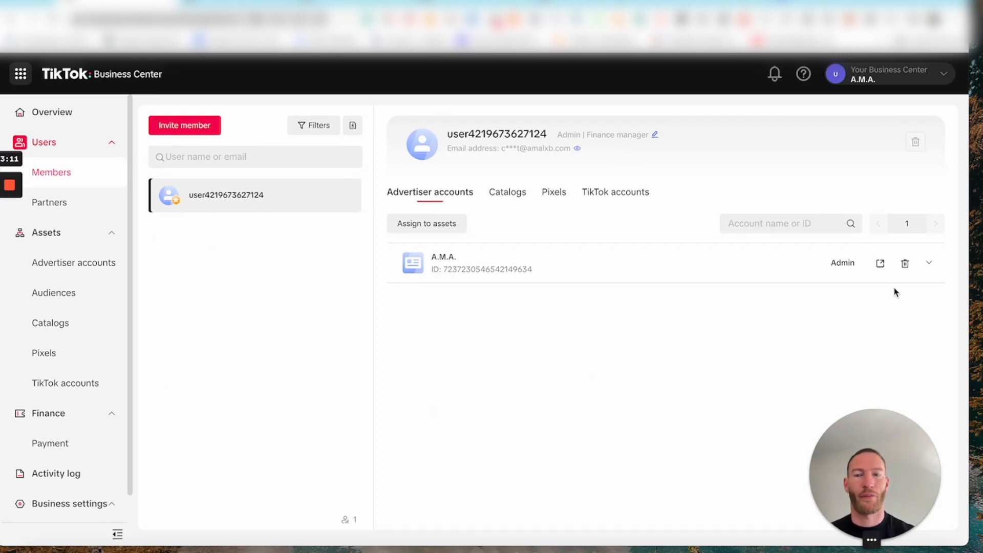
pyautogui.click(97, 76)
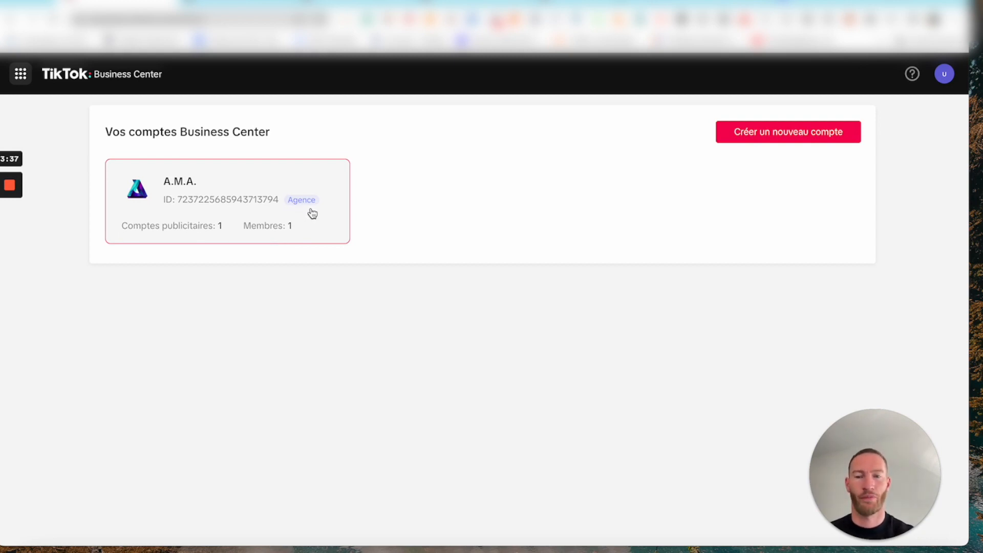
pyautogui.click(205, 183)
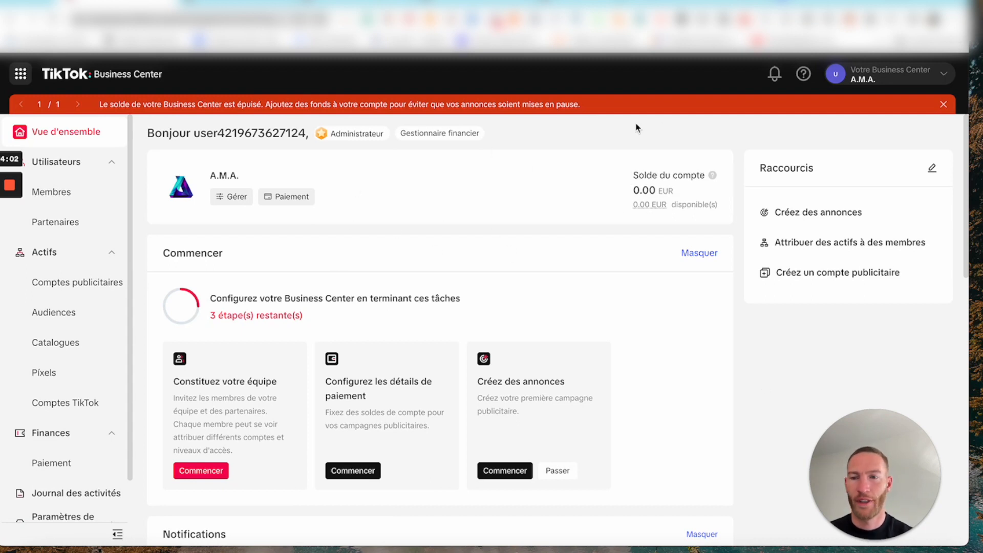
# Dismiss the depleted-balance alert and look over the setup tasks on the Business Center overview.
pyautogui.click(944, 105)
pyautogui.scroll(-3, 514, 384)
pyautogui.scroll(3, 507, 374)
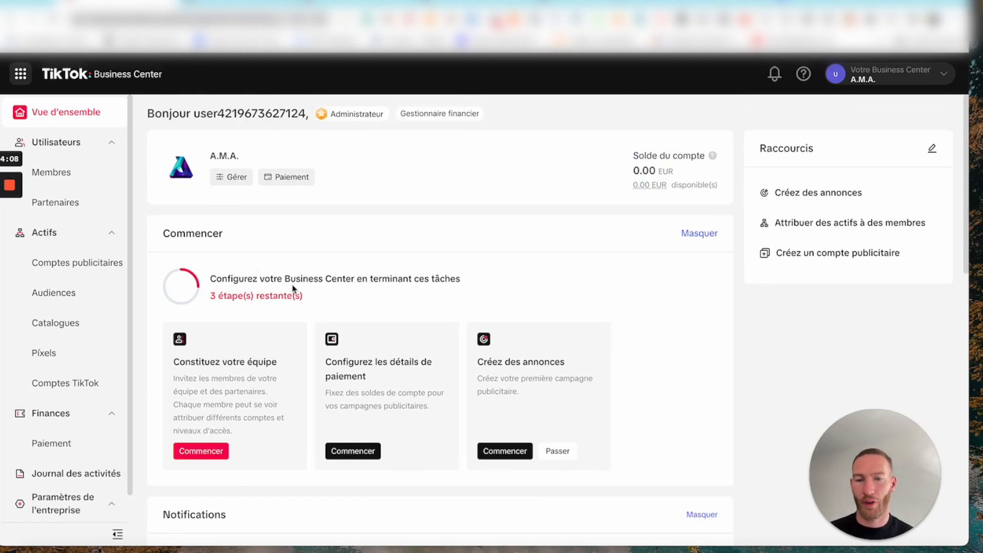
pyautogui.scroll(-2, 267, 312)
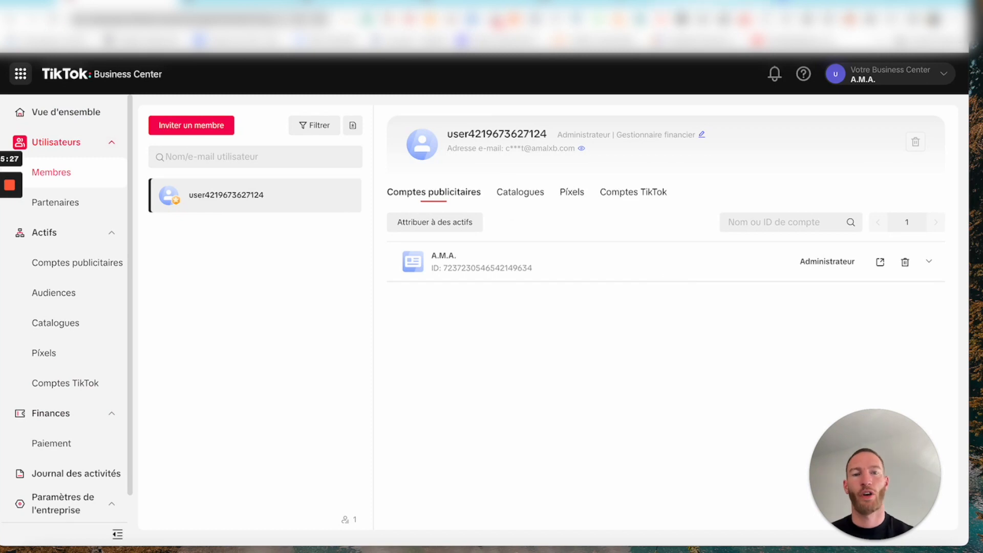
# Compare Meta's business settings for ad accounts with the members and ad accounts sections of TikTok Business Center.
pyautogui.click(708, 4)
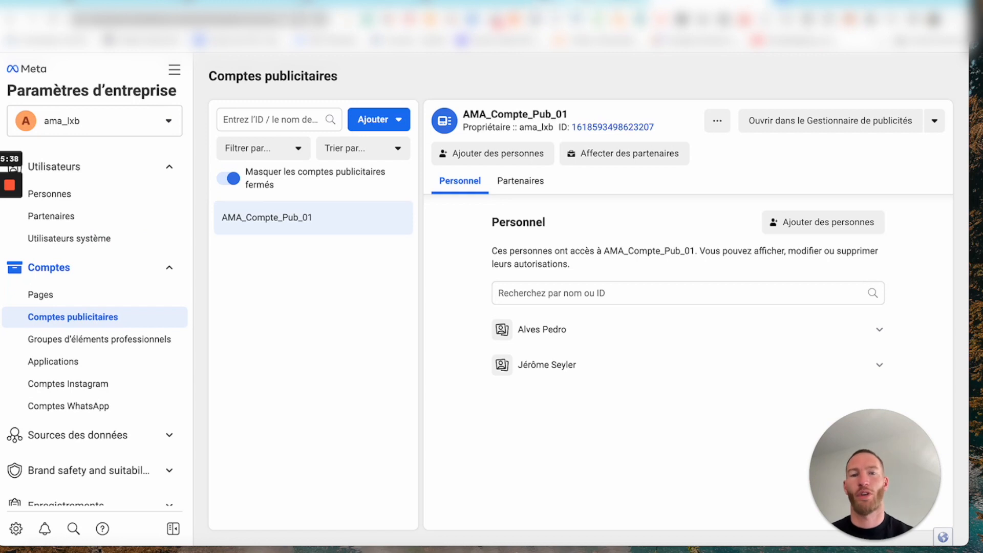
pyautogui.click(595, 3)
pyautogui.click(473, 3)
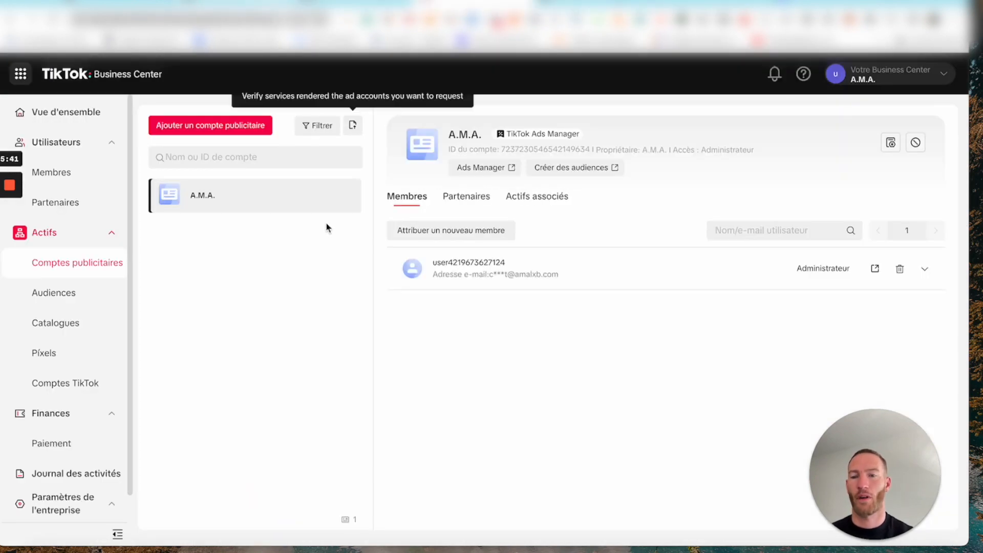
pyautogui.click(72, 172)
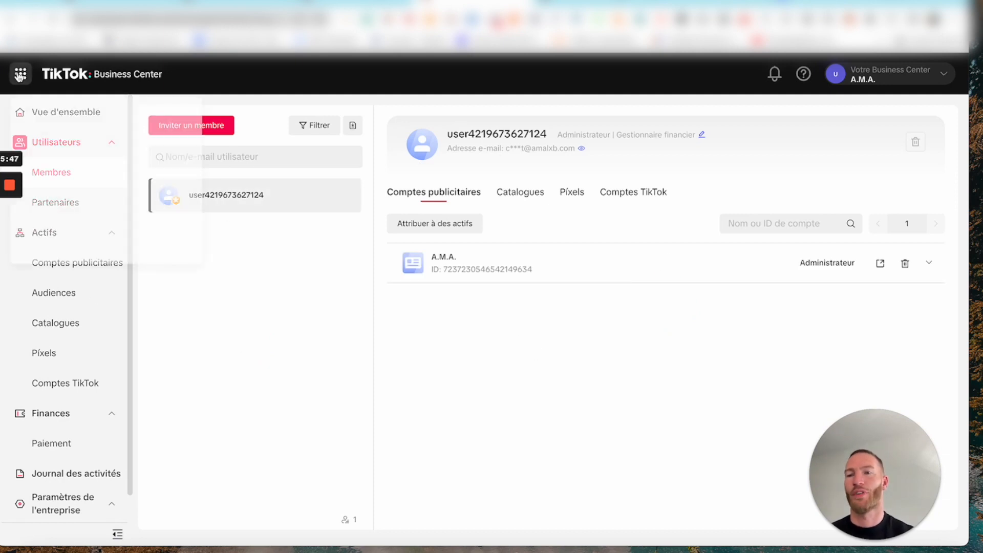
pyautogui.click(687, 4)
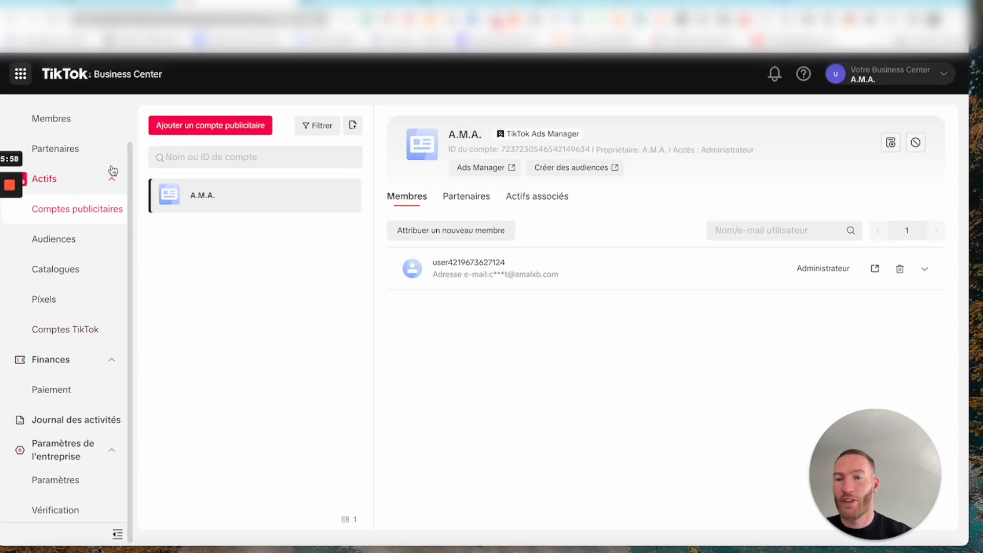
pyautogui.scroll(2, 82, 261)
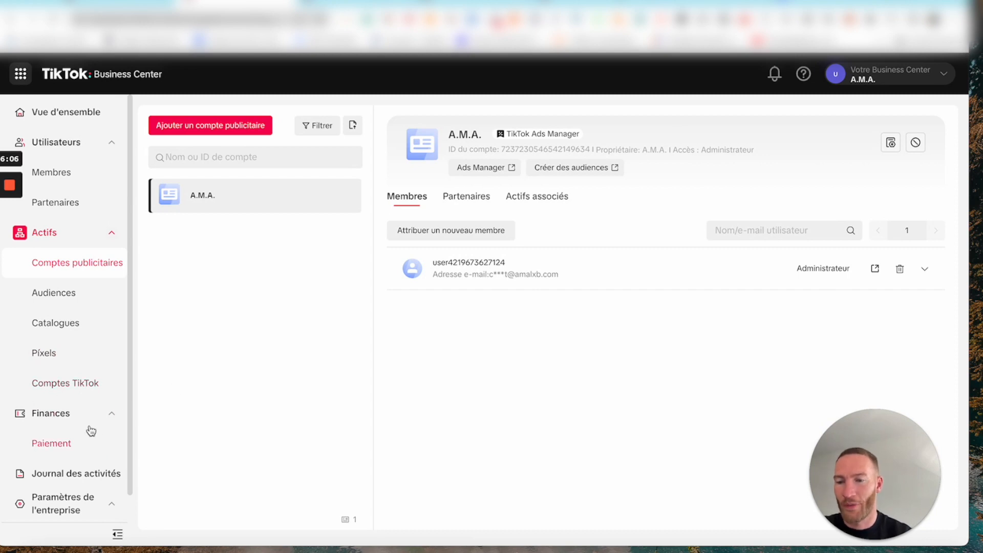
# Start a 50 EUR balance top-up from the Business Center's payment page to view the payment methods, and back out without paying.
pyautogui.click(54, 448)
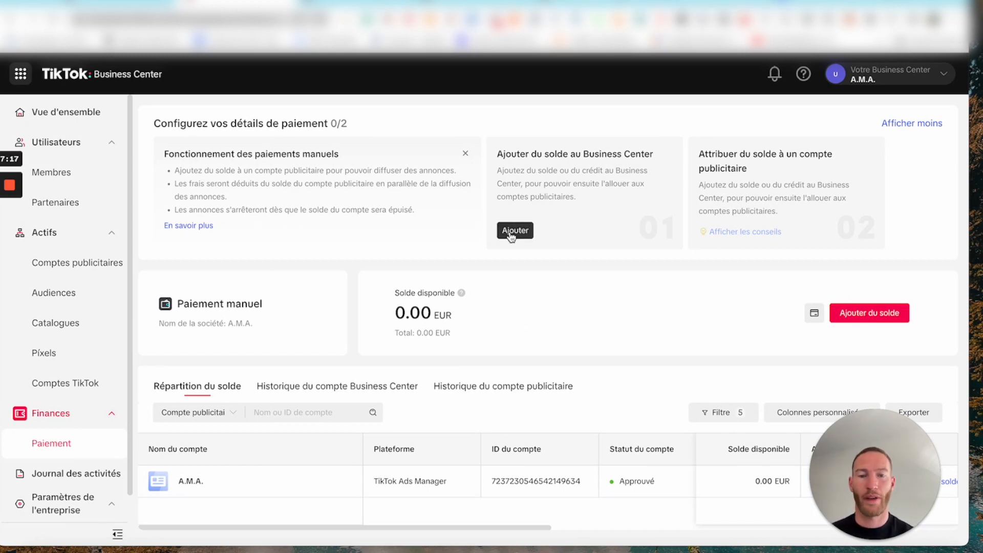
pyautogui.click(514, 230)
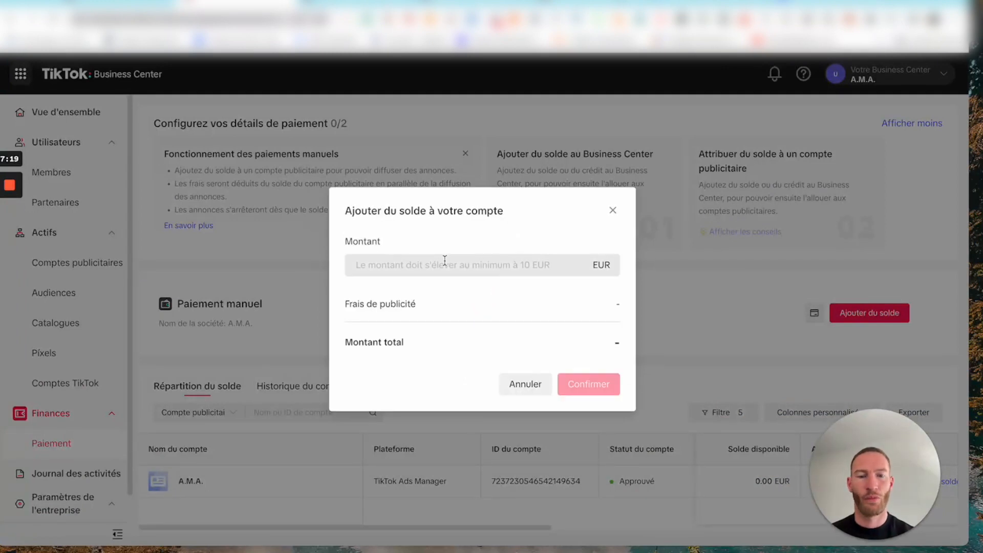
pyautogui.click(613, 210)
pyautogui.click(869, 313)
pyautogui.click(533, 266)
pyautogui.write('50')
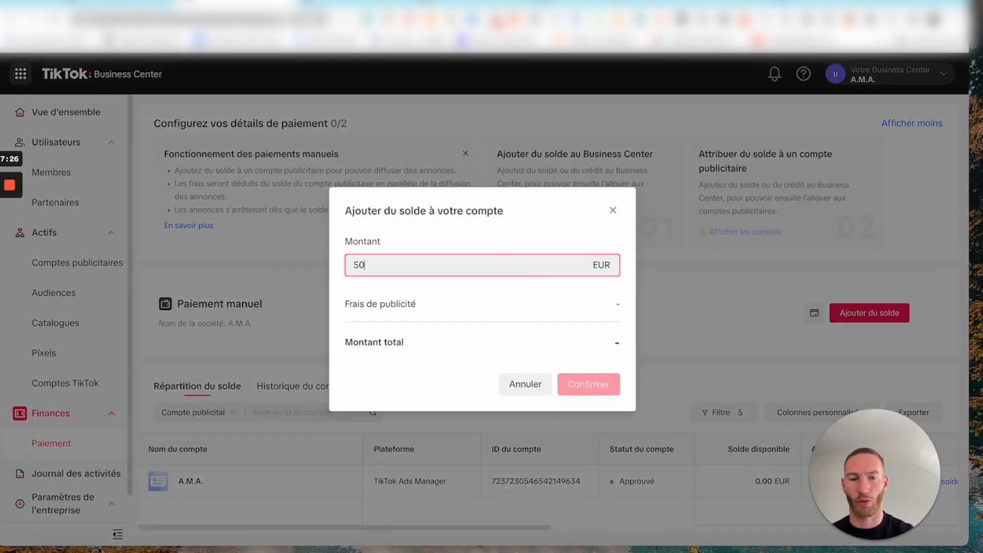
pyautogui.click(480, 317)
pyautogui.click(589, 401)
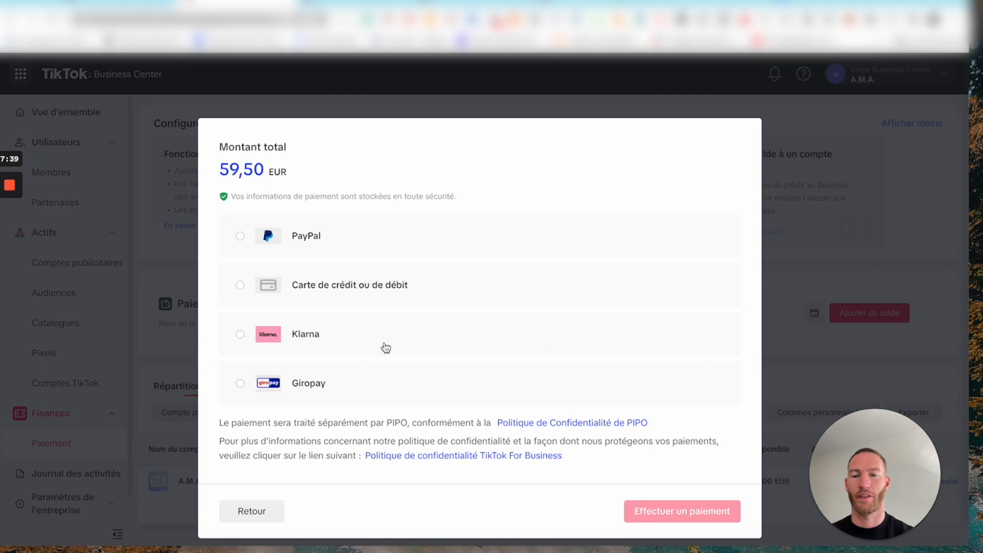
pyautogui.click(267, 511)
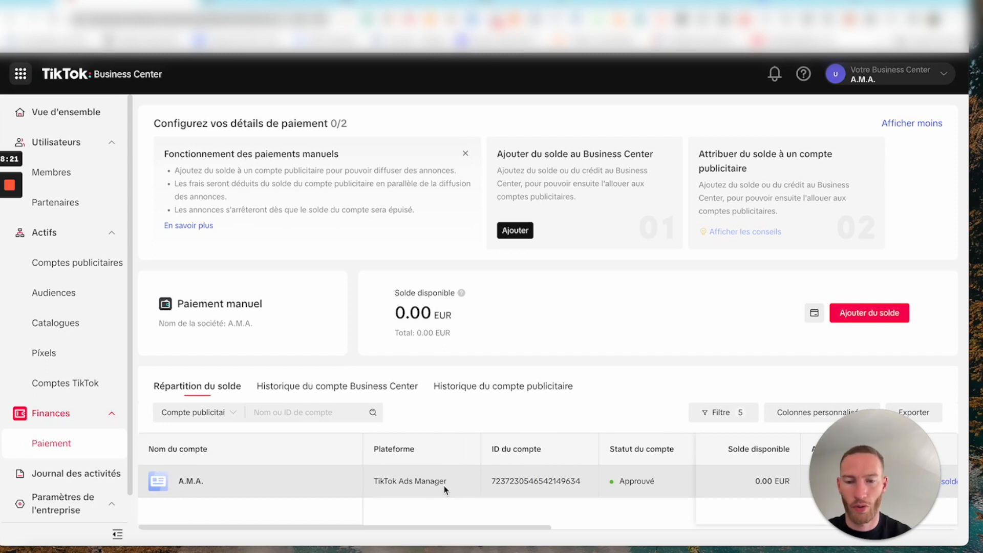
# Examine the A.M.A. ad account's status, payment ownership, time zone and balance columns in the balance allocation table.
pyautogui.hscroll(2, 522, 479)
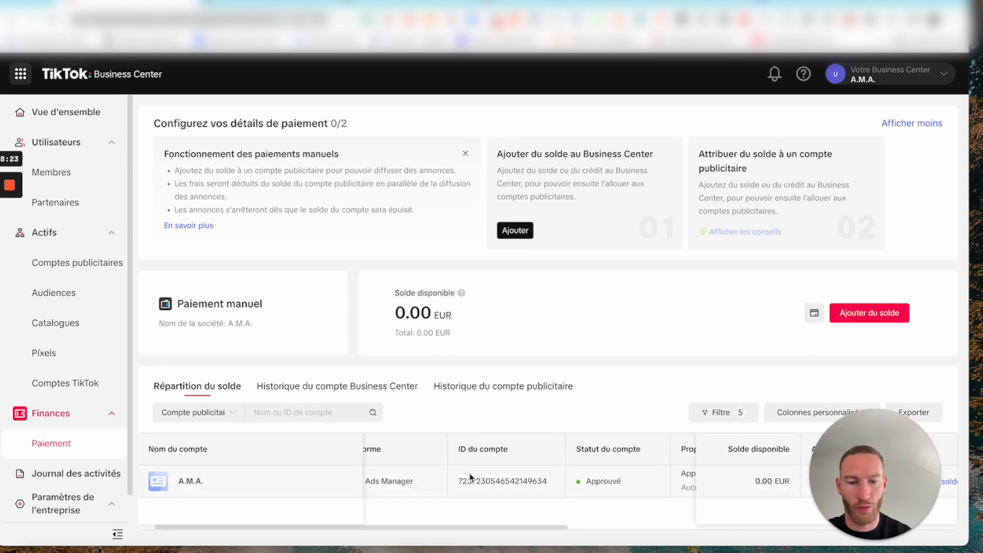
pyautogui.hscroll(8, 471, 478)
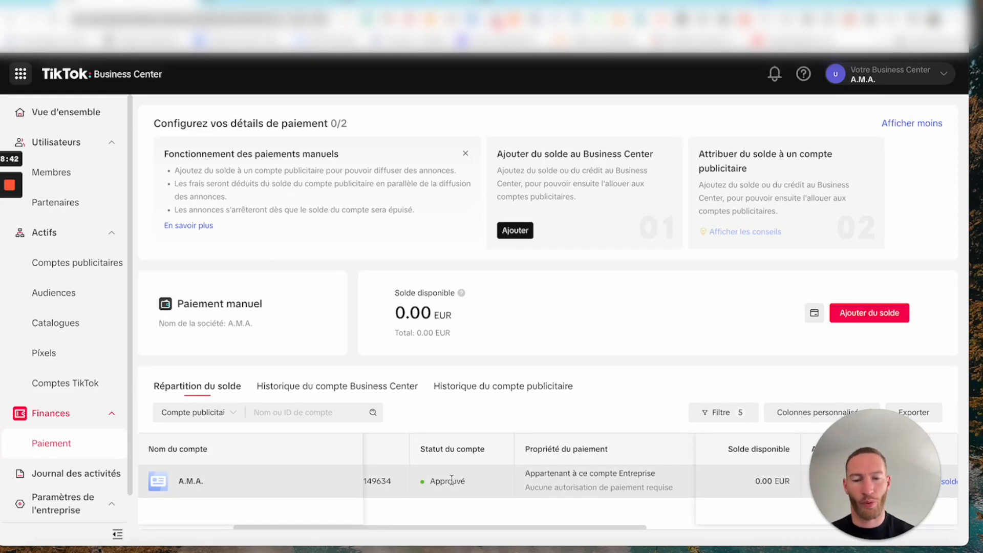
pyautogui.hscroll(10, 559, 469)
pyautogui.hscroll(10, 559, 468)
pyautogui.hscroll(-5, 560, 468)
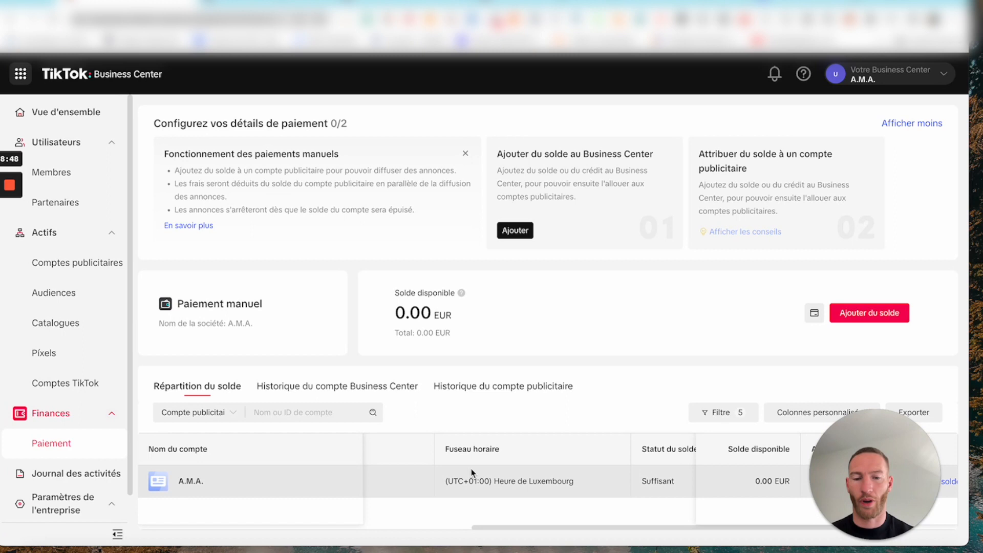
pyautogui.hscroll(5, 473, 476)
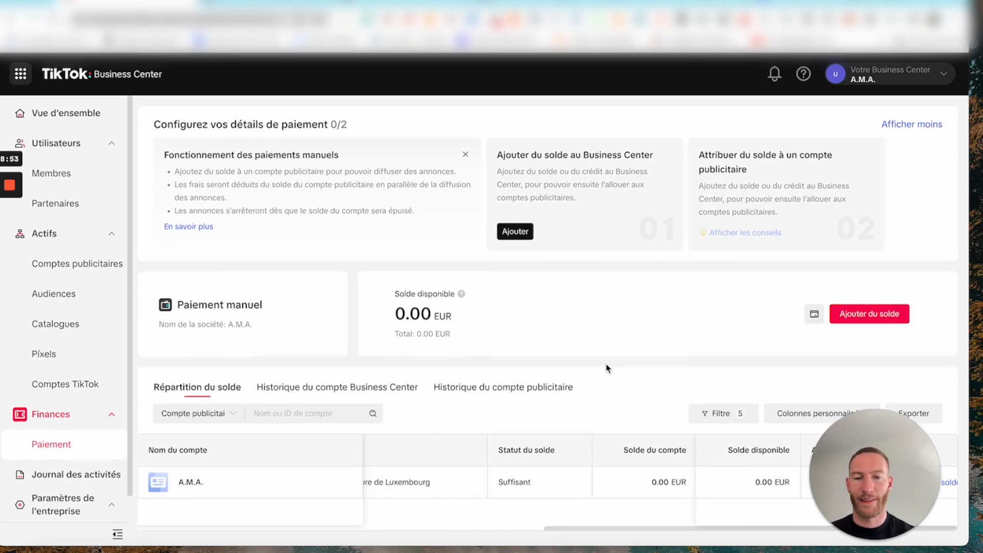
# Open the Business Center's pixels page and look through the browser's installed extensions for the pixel helper tools.
pyautogui.click(44, 349)
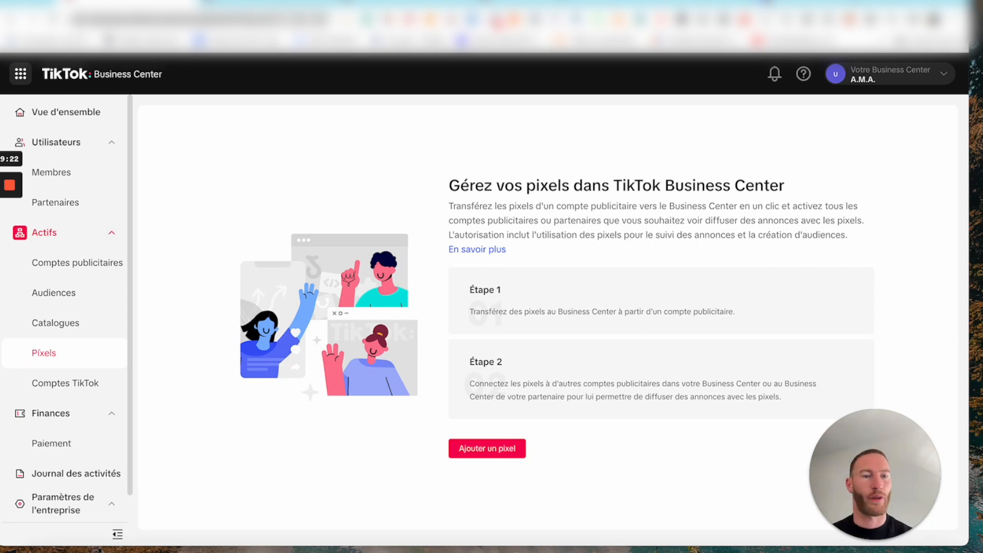
pyautogui.click(949, 19)
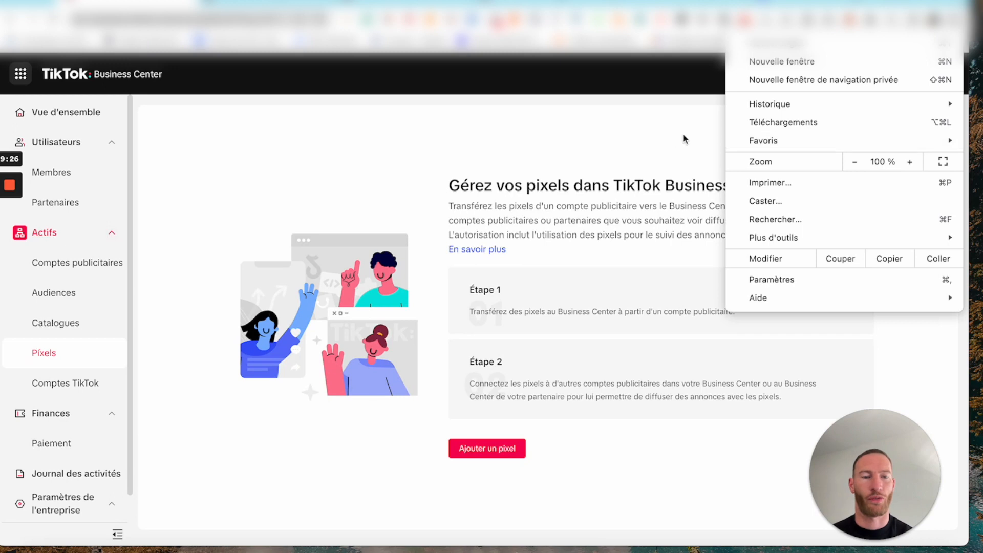
pyautogui.moveTo(809, 139)
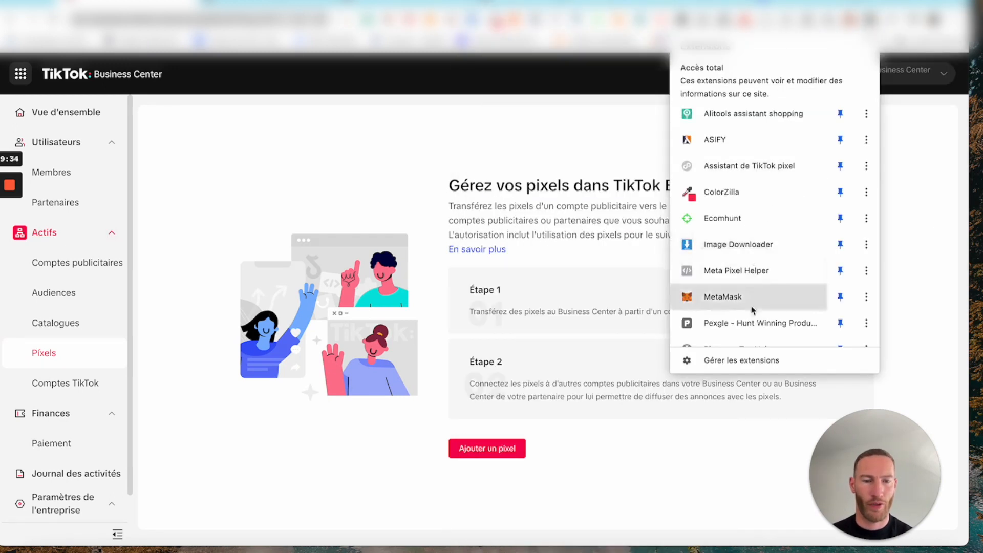
pyautogui.scroll(-3, 753, 310)
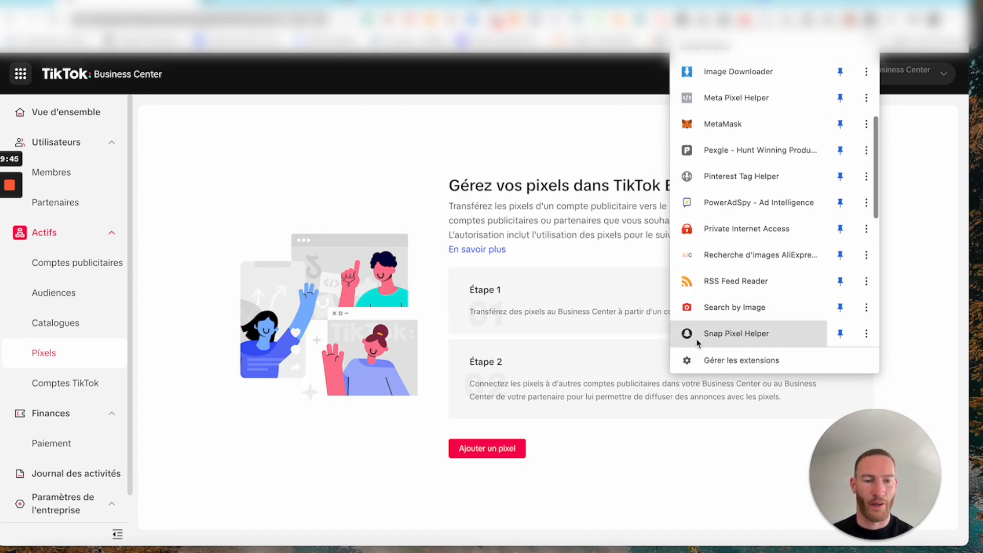
pyautogui.scroll(-1, 758, 335)
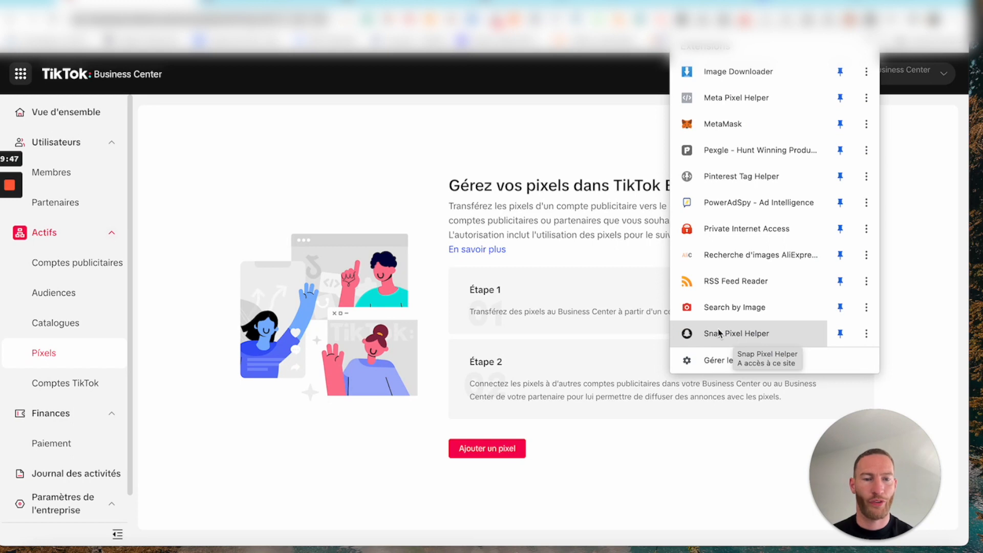
pyautogui.scroll(-2, 720, 329)
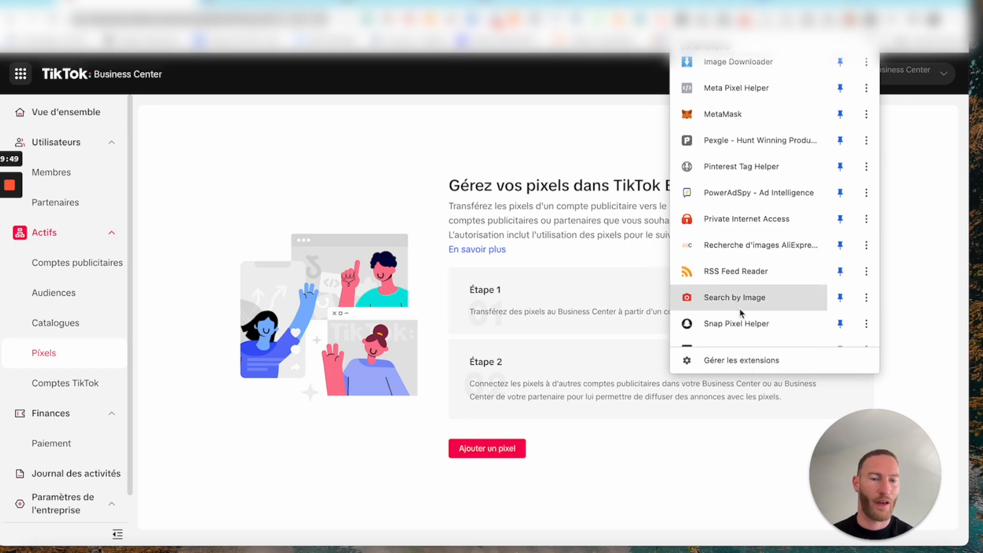
pyautogui.scroll(-1, 740, 313)
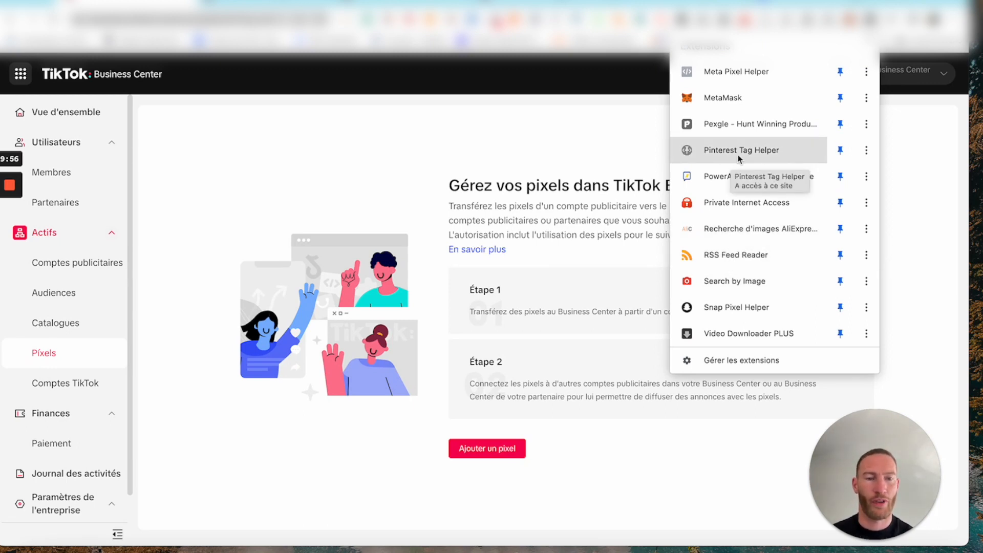
pyautogui.scroll(-5, 764, 257)
pyautogui.scroll(8, 764, 257)
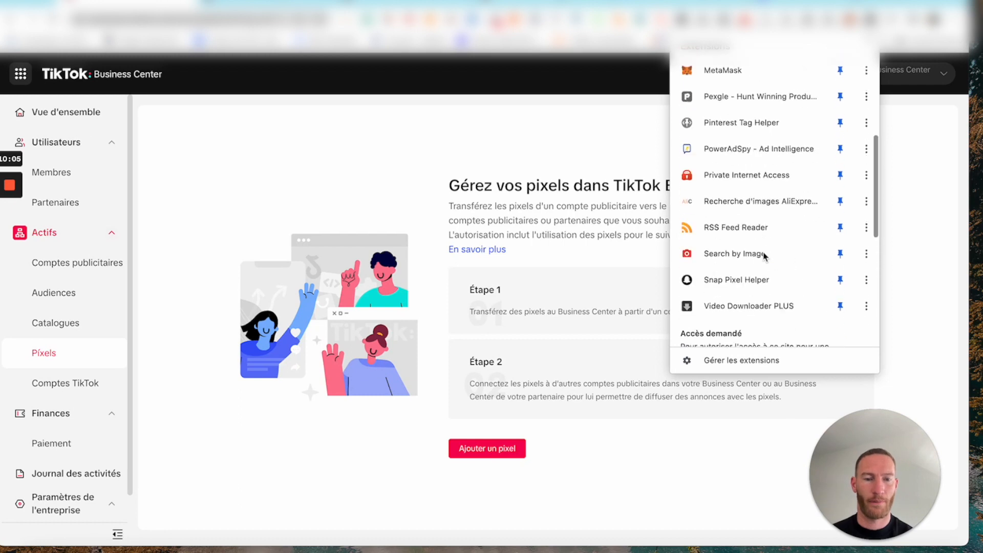
pyautogui.scroll(5, 763, 256)
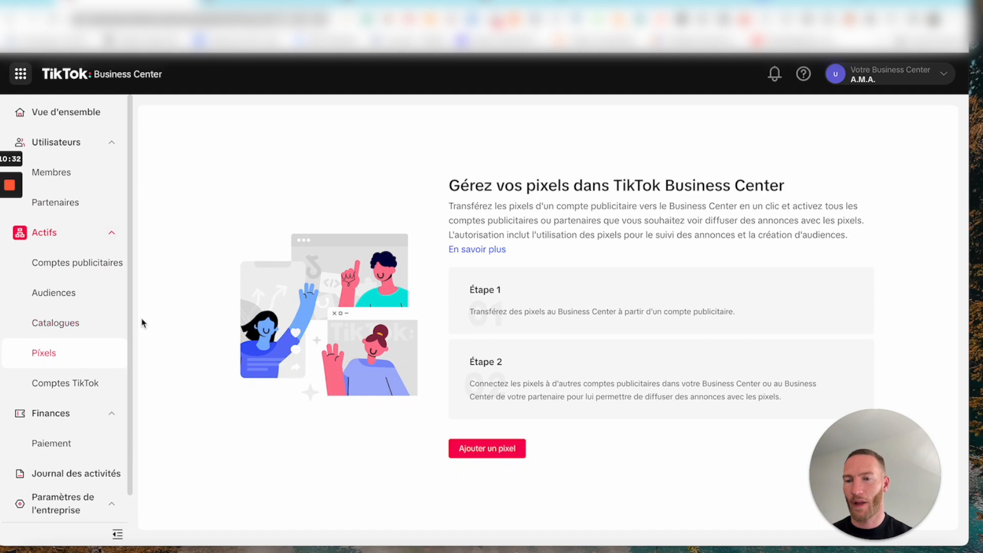
# View the Business Center's catalogues, audiences and ad accounts, comparing the ad accounts with the other platform's settings.
pyautogui.click(58, 333)
pyautogui.click(66, 294)
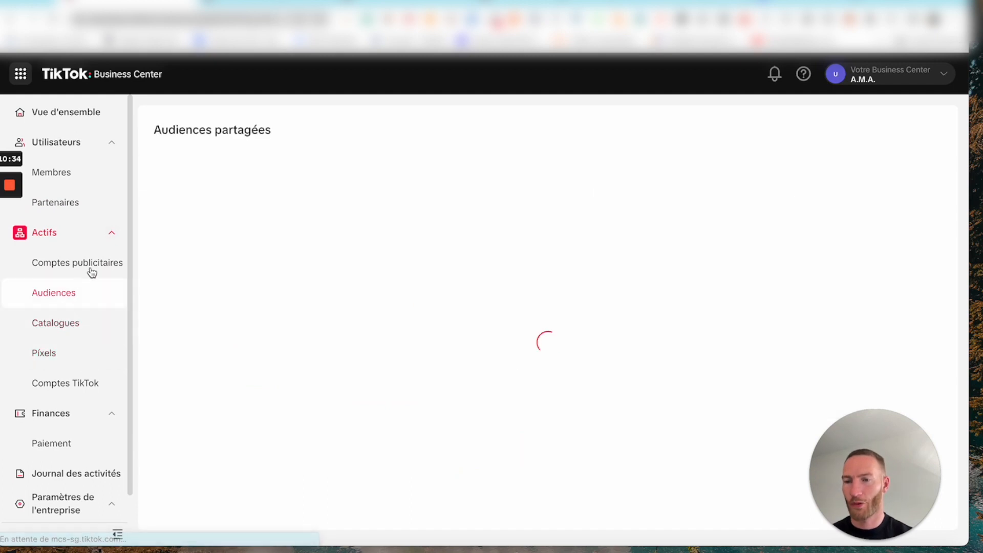
pyautogui.click(77, 264)
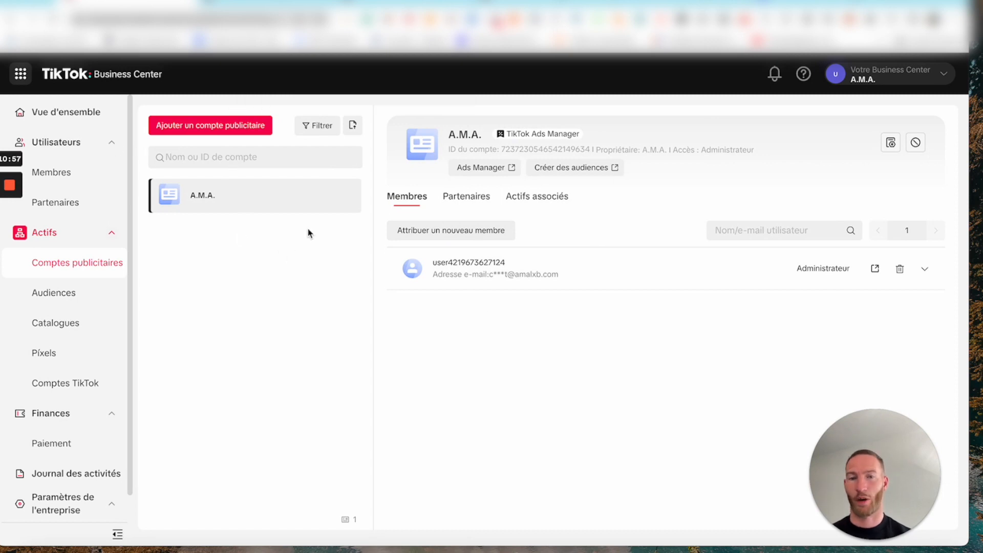
pyautogui.click(679, 5)
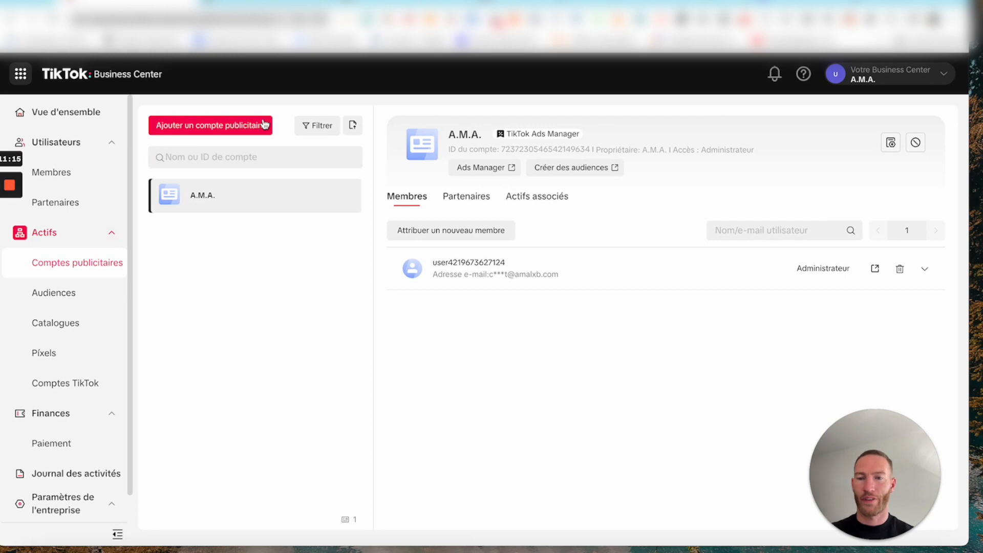
# Choose to create a new ad account under the Business Center and proceed to its account information form.
pyautogui.click(231, 127)
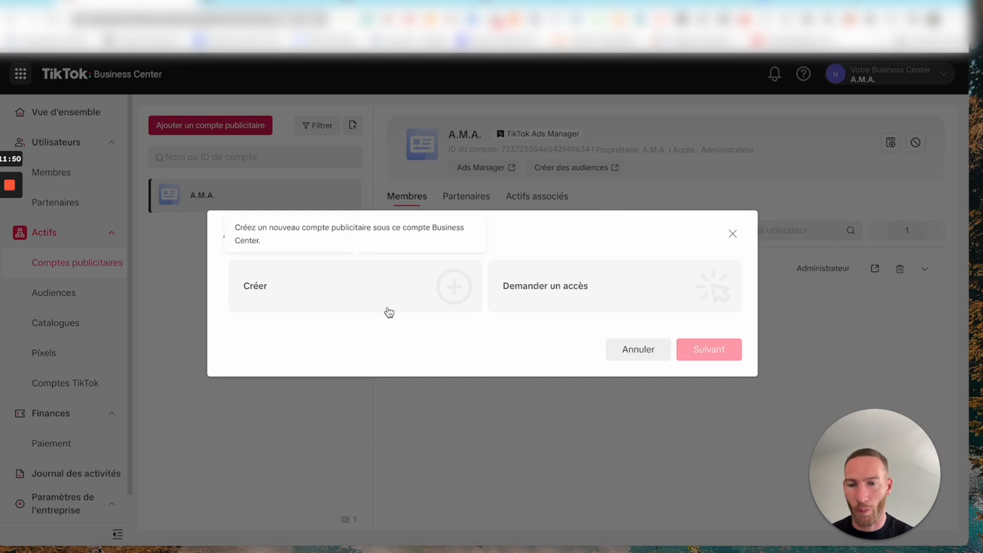
pyautogui.click(353, 285)
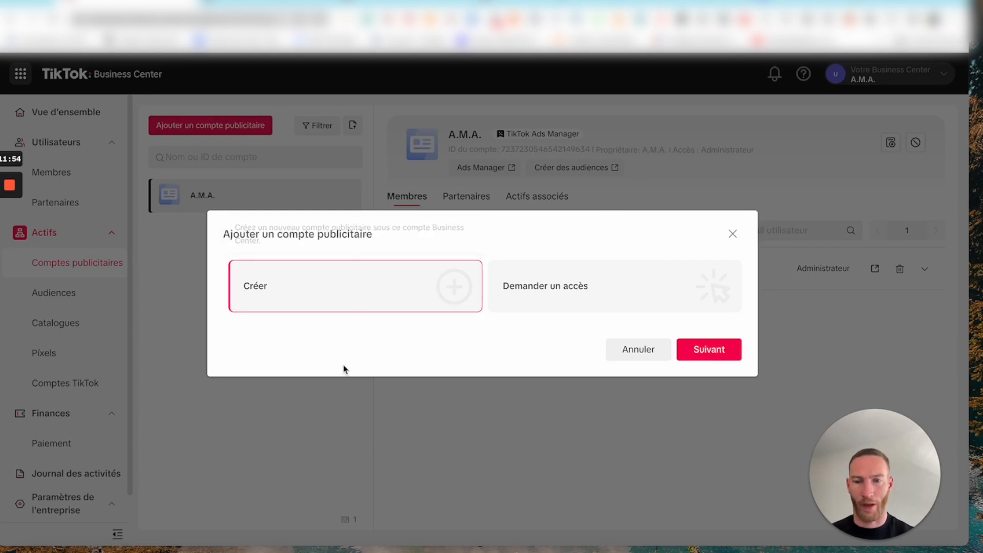
pyautogui.click(717, 351)
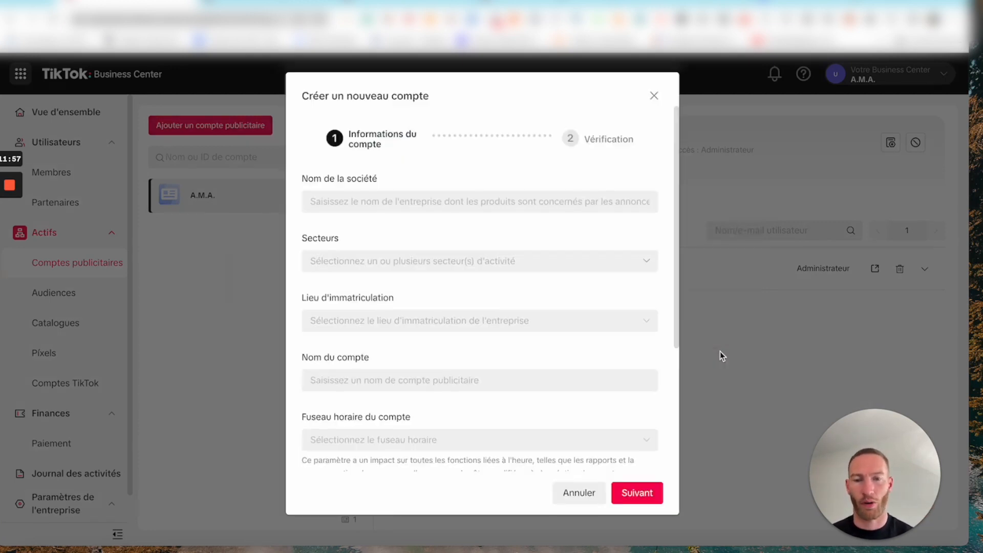
# Examine the new account form's fields, from company name, sectors and registration country to account name, time zone and company website.
pyautogui.click(497, 199)
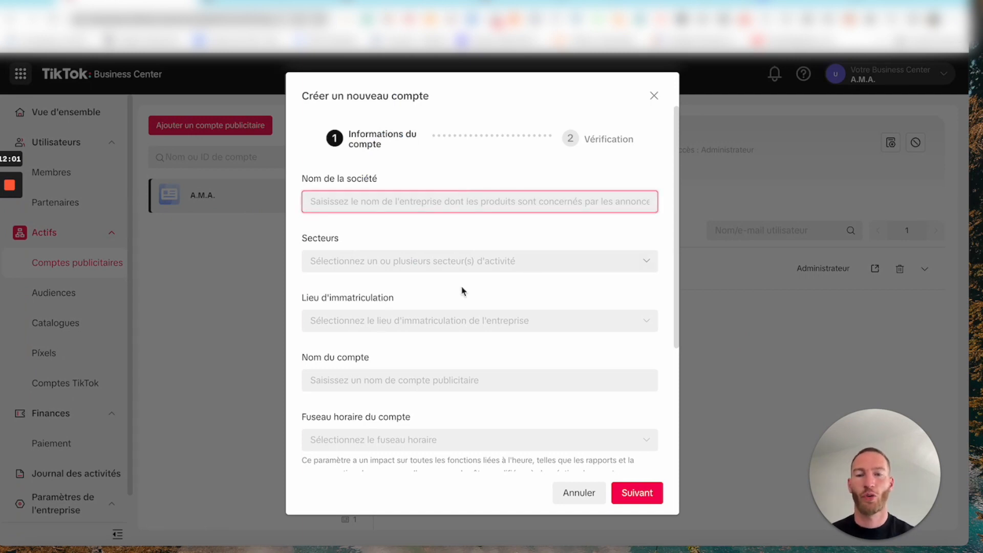
pyautogui.click(491, 267)
pyautogui.click(548, 338)
pyautogui.scroll(-10, 512, 394)
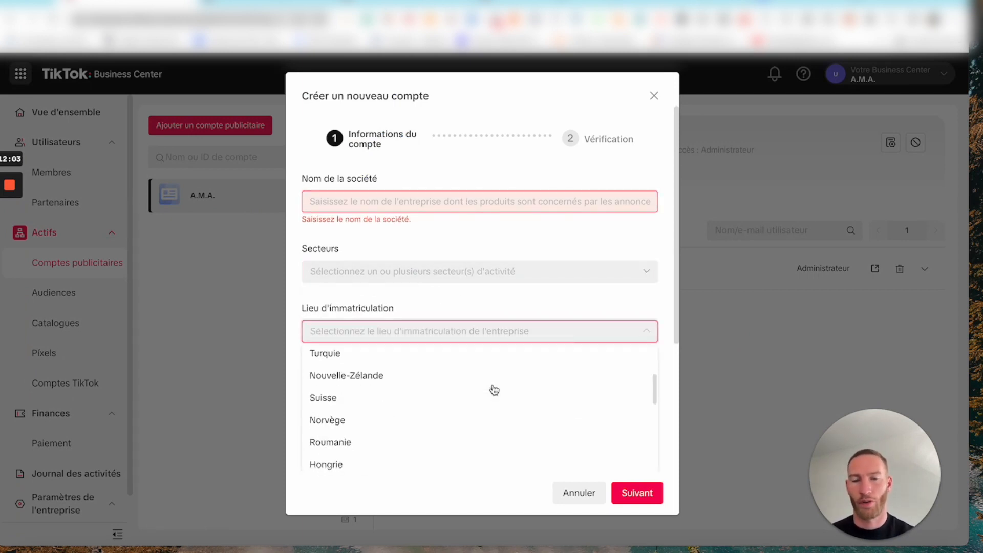
pyautogui.click(482, 337)
pyautogui.scroll(-4, 535, 371)
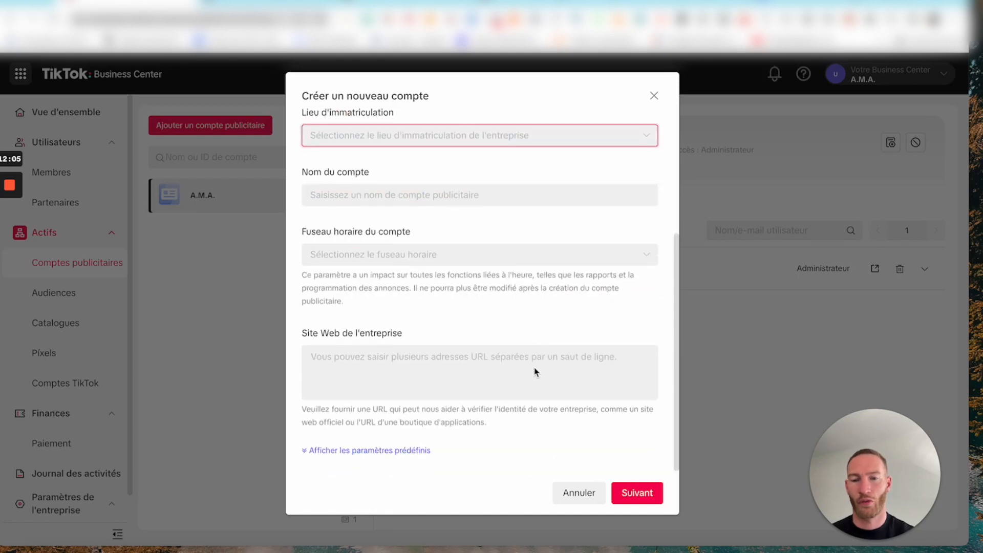
pyautogui.scroll(5, 534, 367)
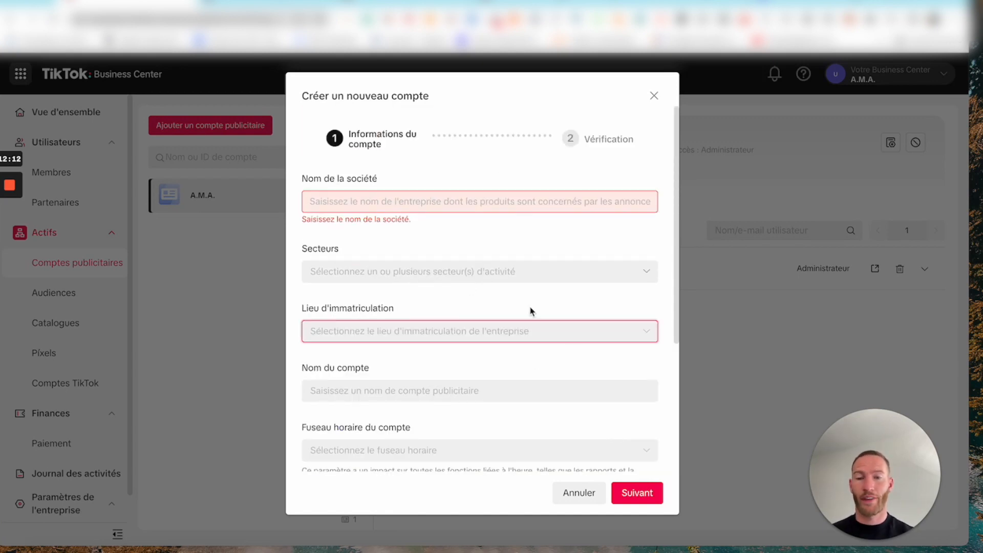
pyautogui.scroll(-4, 415, 330)
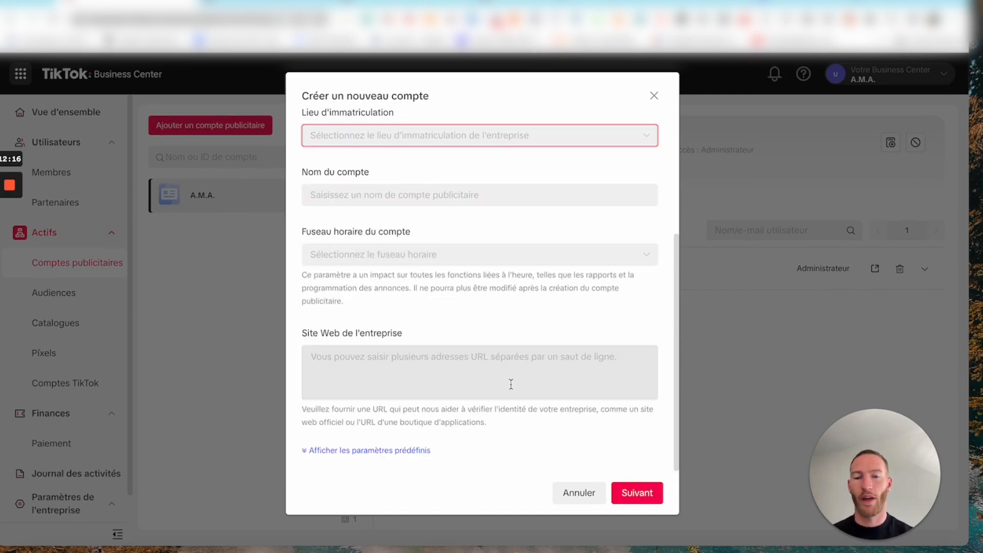
pyautogui.scroll(4, 625, 296)
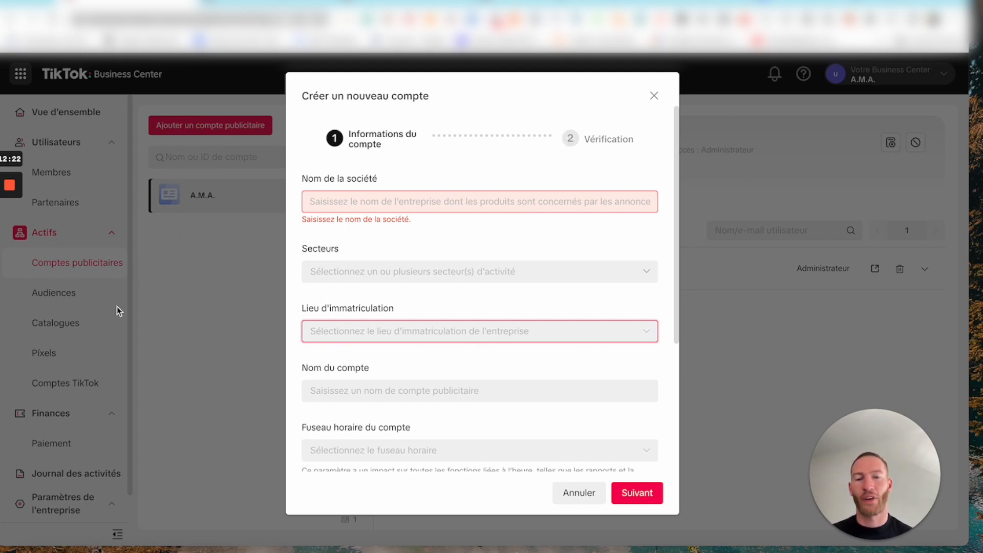
# Enter AMA as the company name and choose the sector Services / Photographie.
pyautogui.click(395, 203)
pyautogui.write('AMA')
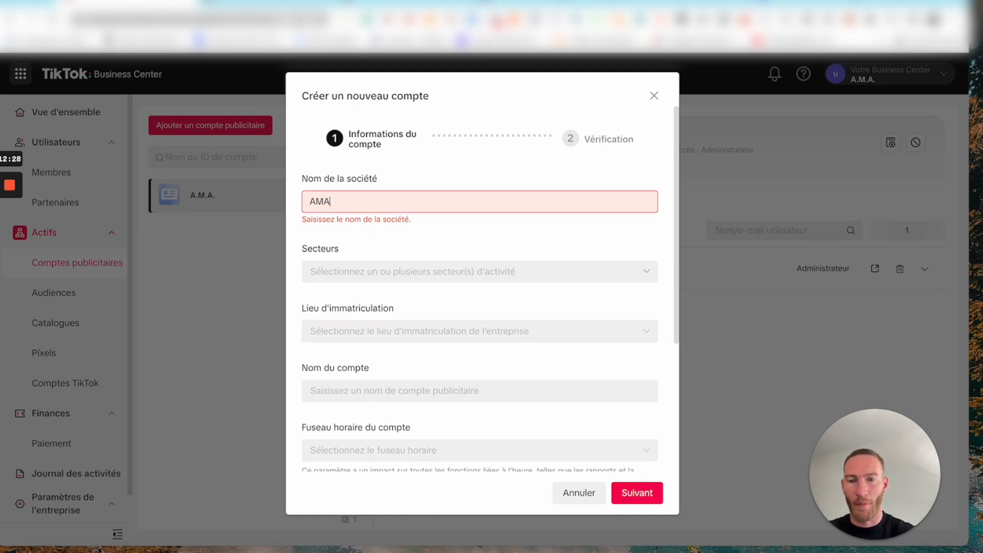
pyautogui.click(440, 277)
pyautogui.moveTo(353, 330)
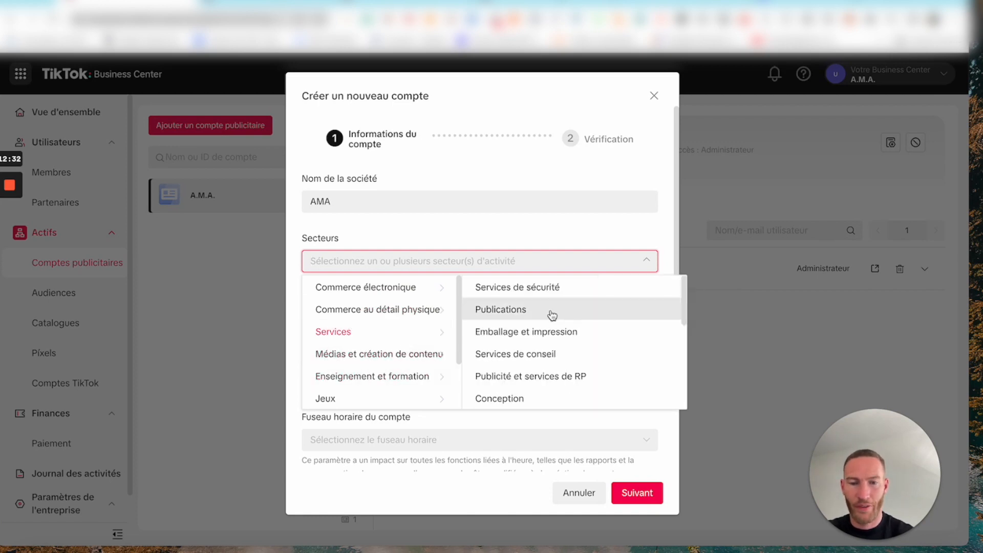
pyautogui.scroll(-2, 543, 383)
pyautogui.click(523, 334)
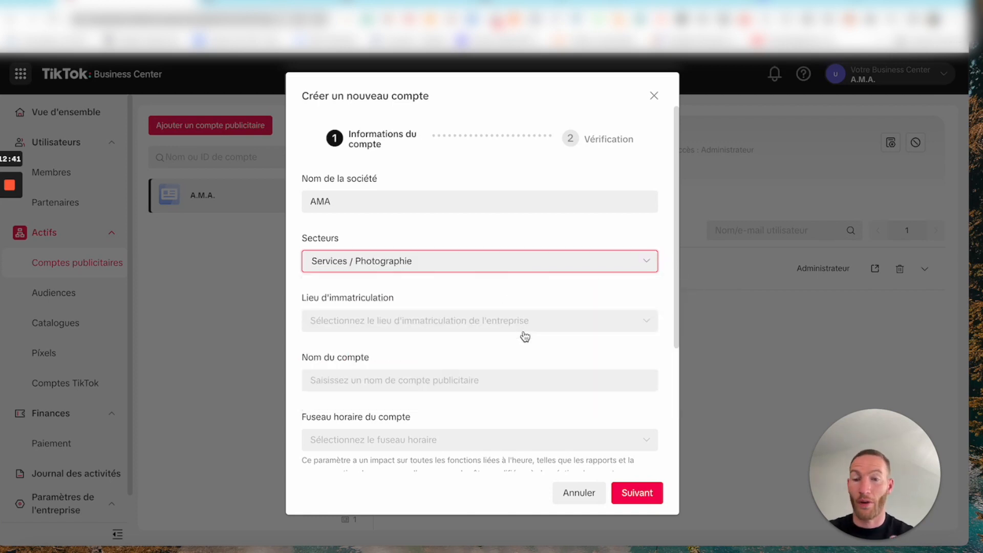
# Set the company's place of registration to Portugal and name the advertising account "La poupé qui tousse".
pyautogui.click(476, 322)
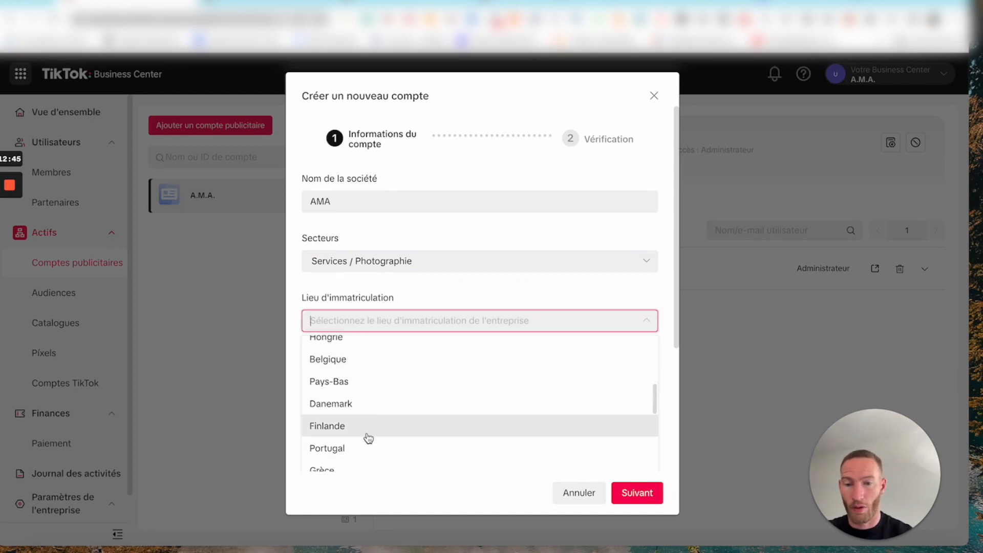
pyautogui.scroll(5, 384, 406)
pyautogui.scroll(-5, 384, 402)
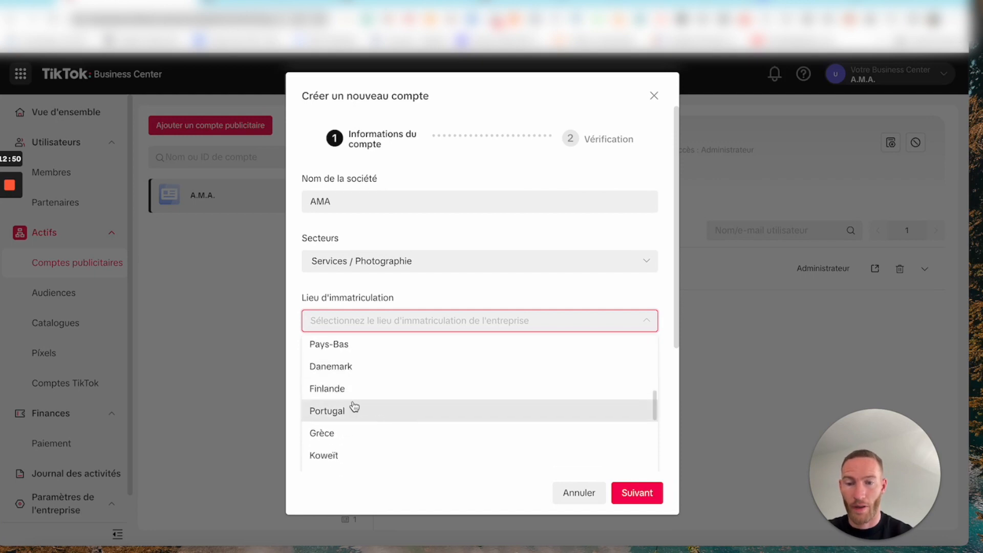
pyautogui.click(356, 411)
pyautogui.click(379, 383)
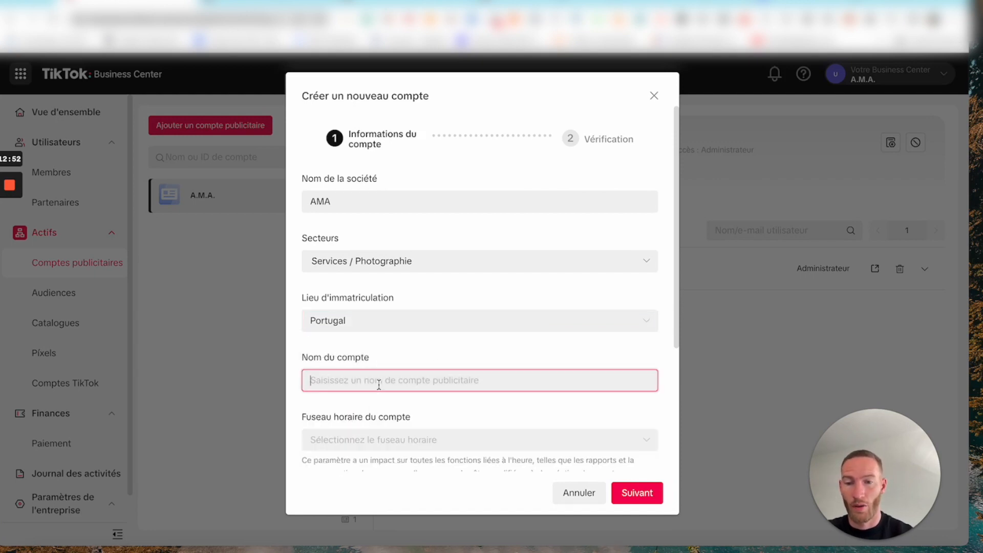
pyautogui.write('La ')
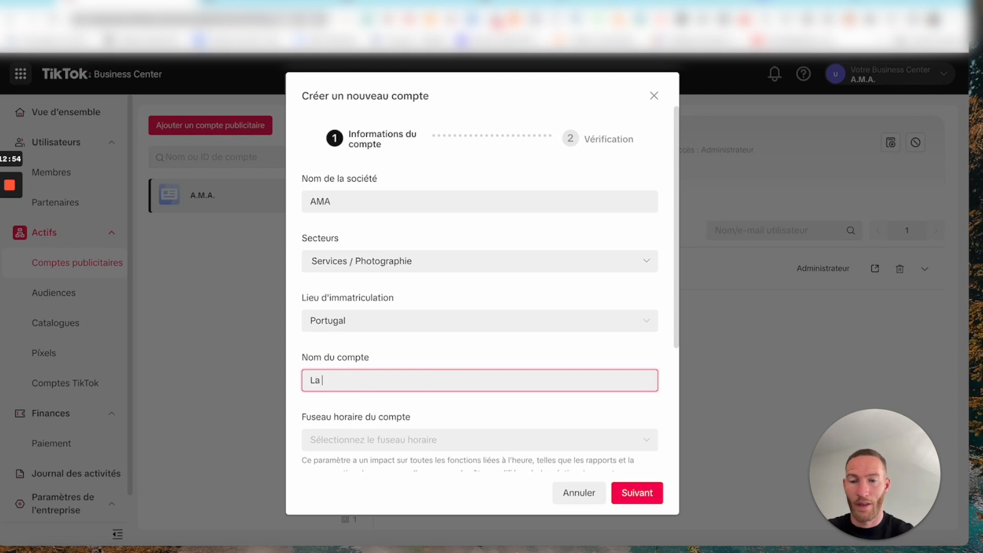
pyautogui.write('poupé qui tousse')
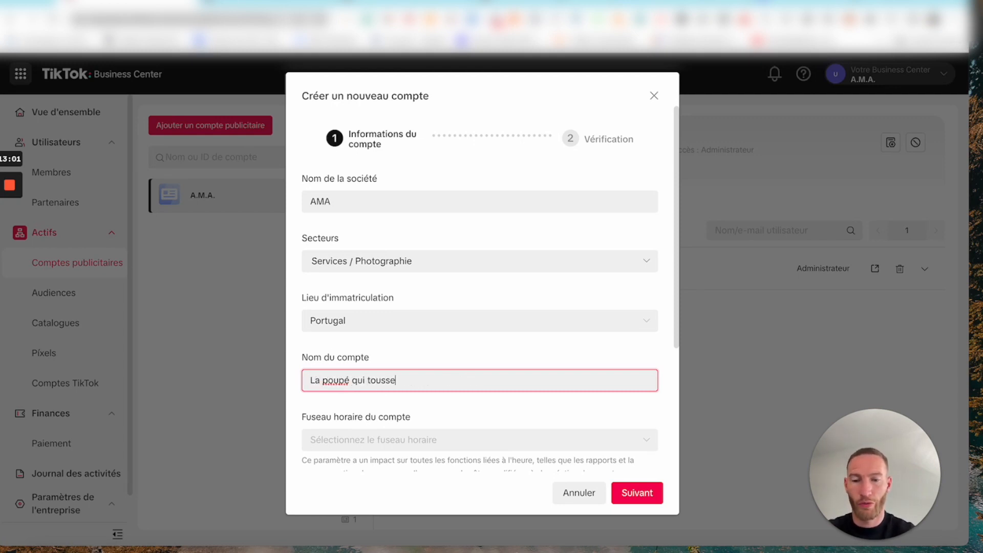
# Set the account's time zone to (UTC+01:00) Heure de Luxembourg.
pyautogui.scroll(-4, 525, 385)
pyautogui.click(477, 255)
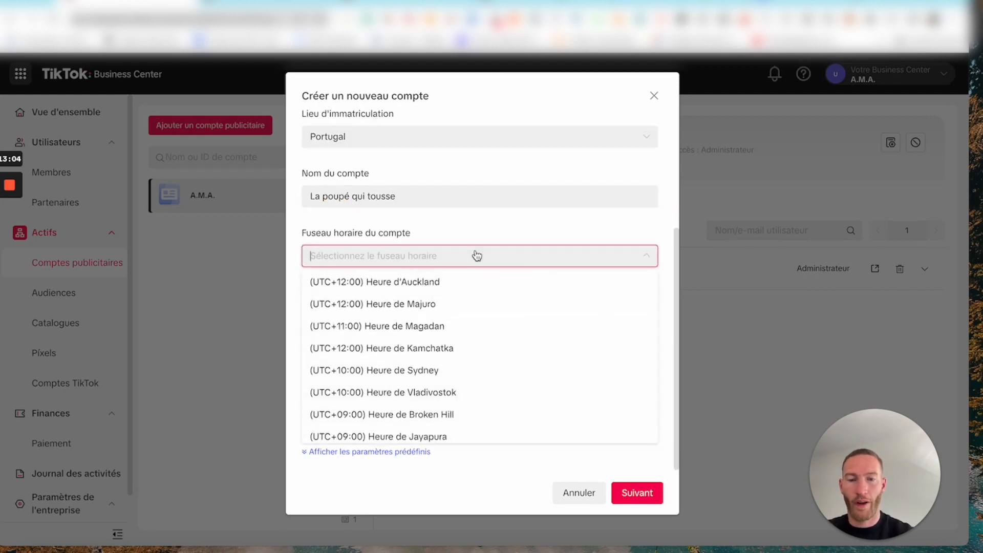
pyautogui.write('lu')
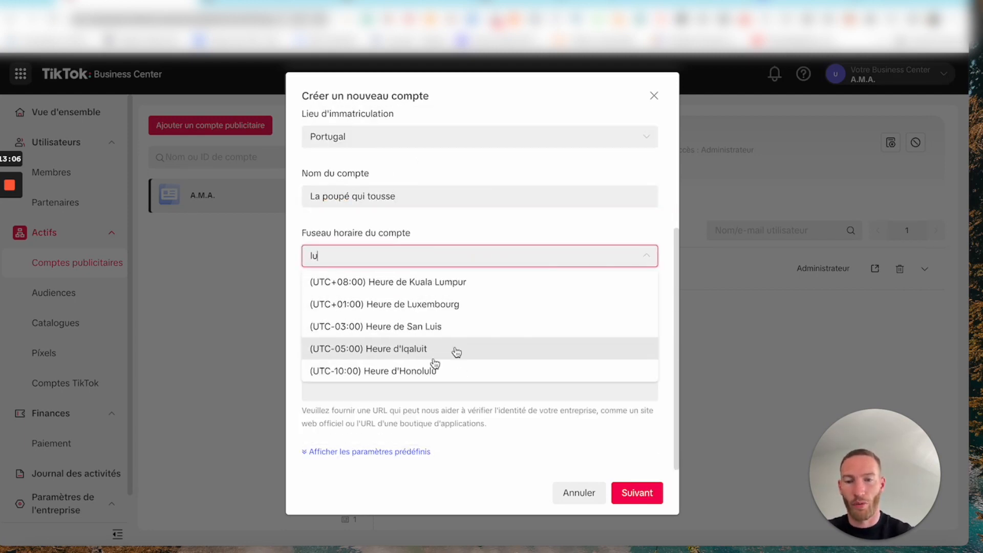
pyautogui.click(427, 308)
# Try xxxx.com as the company website, and clear the website entry again.
pyautogui.rightClick(421, 374)
pyautogui.click(379, 379)
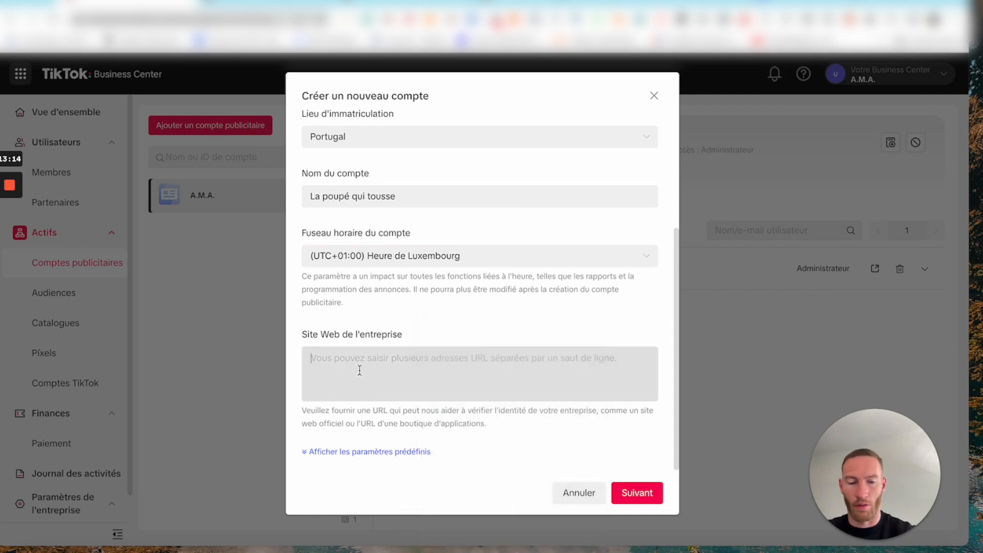
pyautogui.click(359, 369)
pyautogui.write('xxxx.com')
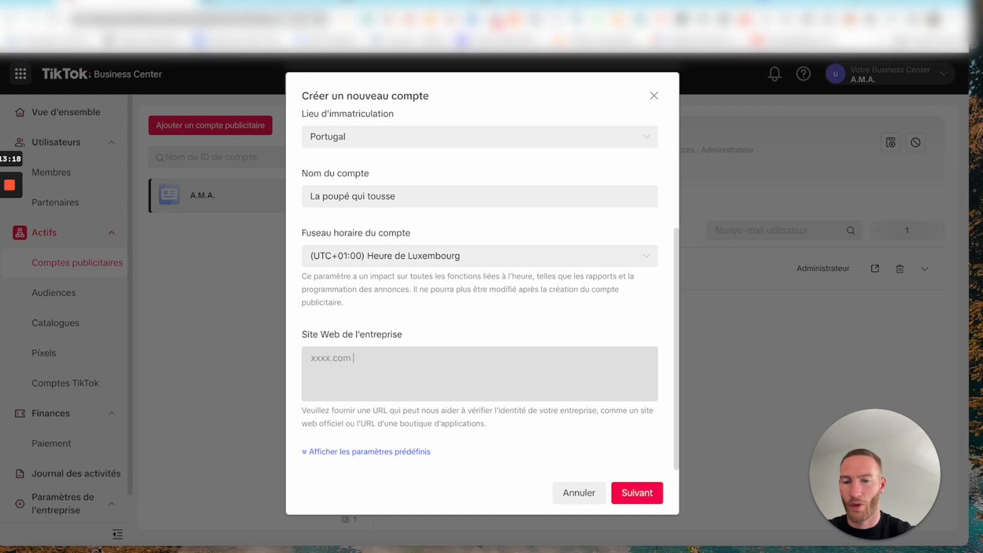
pyautogui.hotkey('ctrl', 'a')
pyautogui.press('BackSpace')
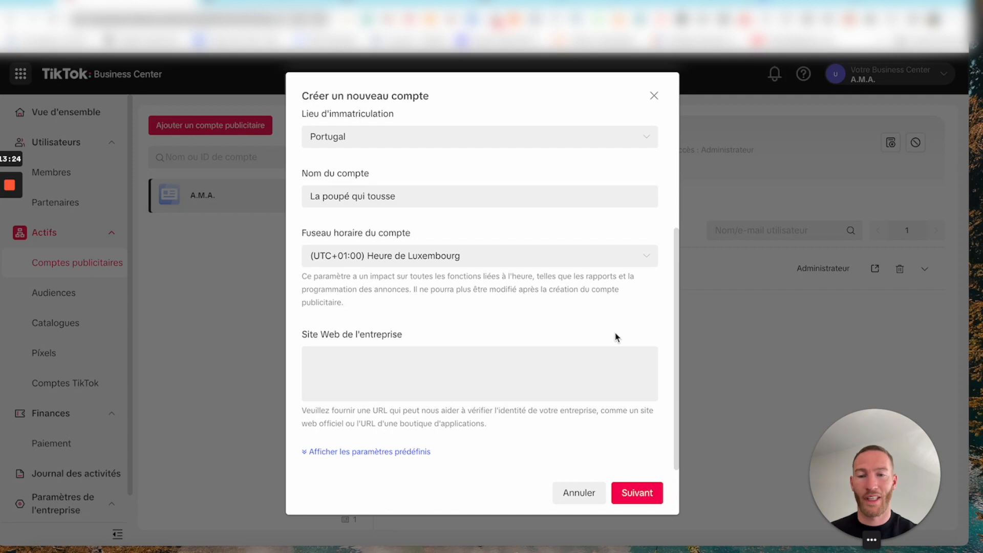
# Try to continue to verification without a company website, and close the new account form.
pyautogui.scroll(4, 559, 234)
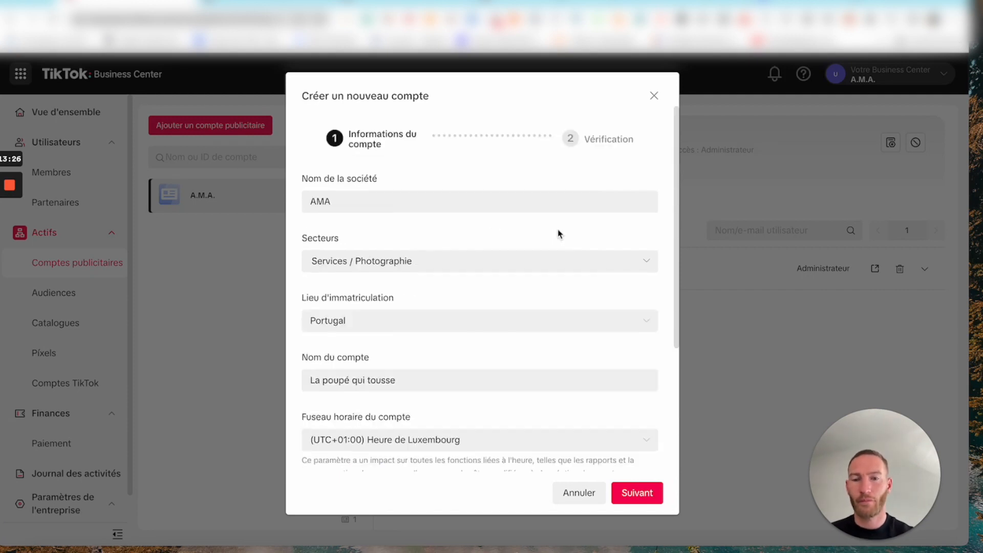
pyautogui.click(642, 501)
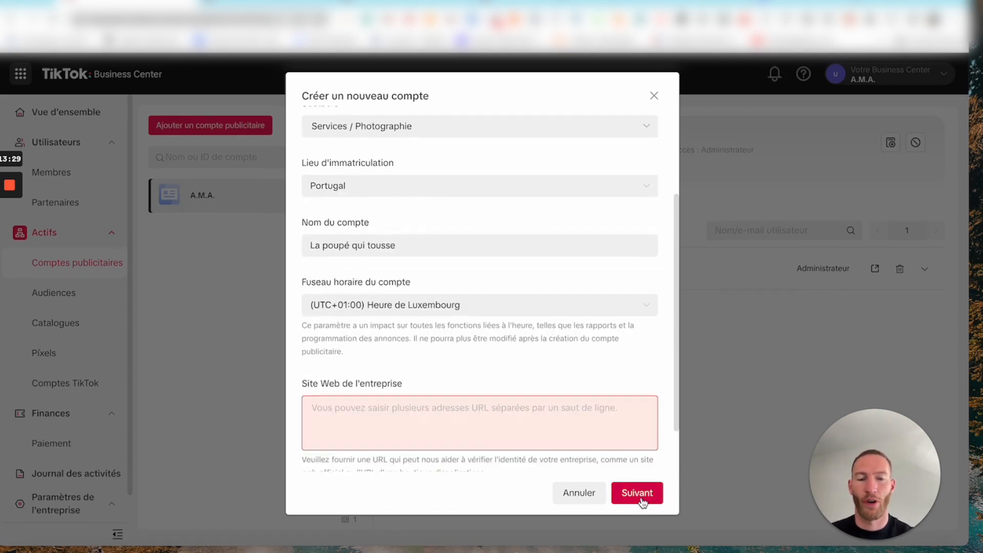
pyautogui.click(655, 95)
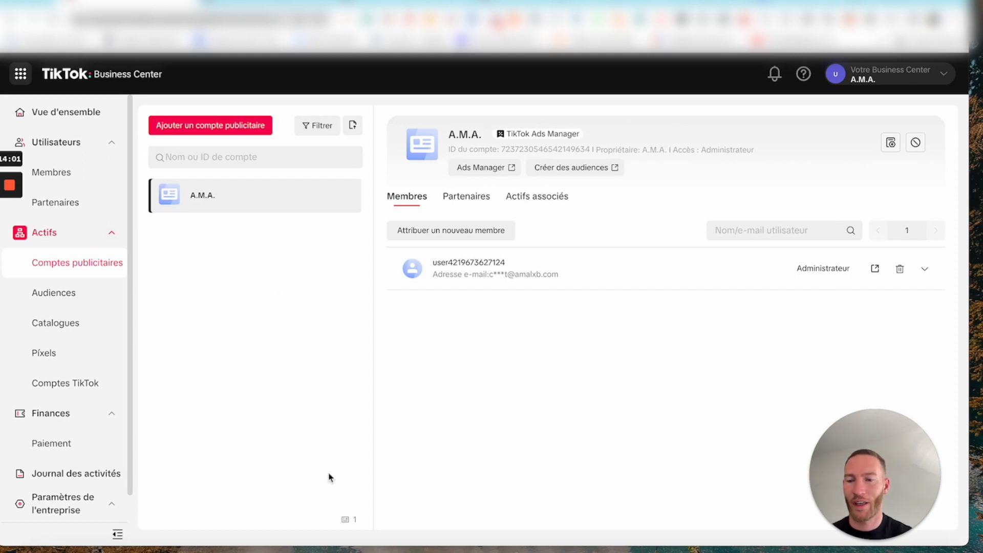
# Open the A.M.A. ad account in TikTok Ads Manager and dismiss the notice banner on its dashboard.
pyautogui.click(472, 174)
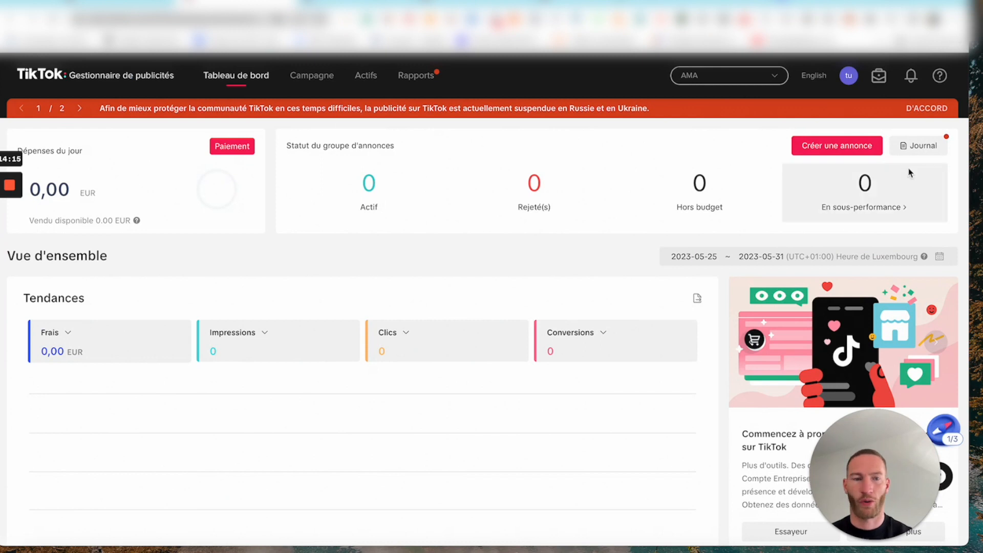
pyautogui.click(928, 108)
pyautogui.click(930, 109)
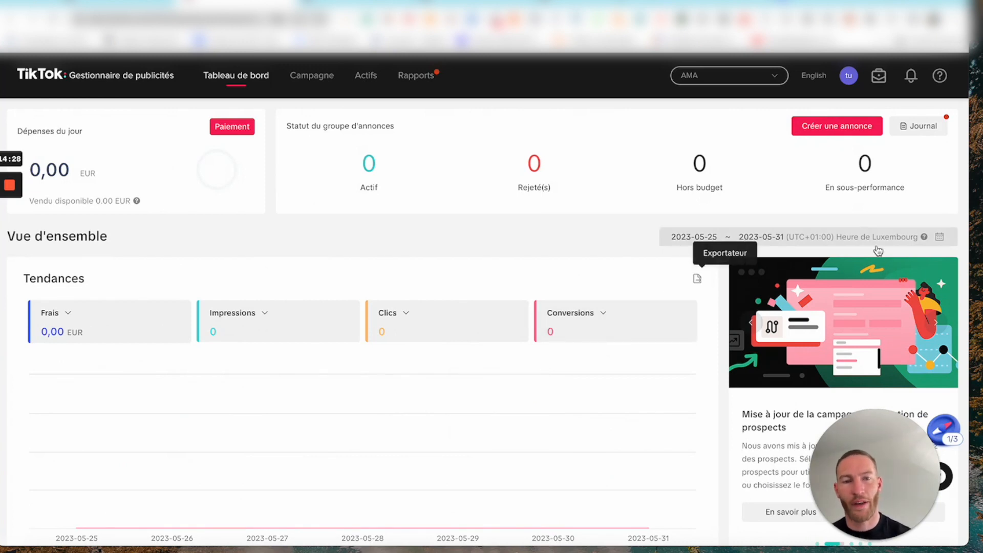
pyautogui.click(772, 77)
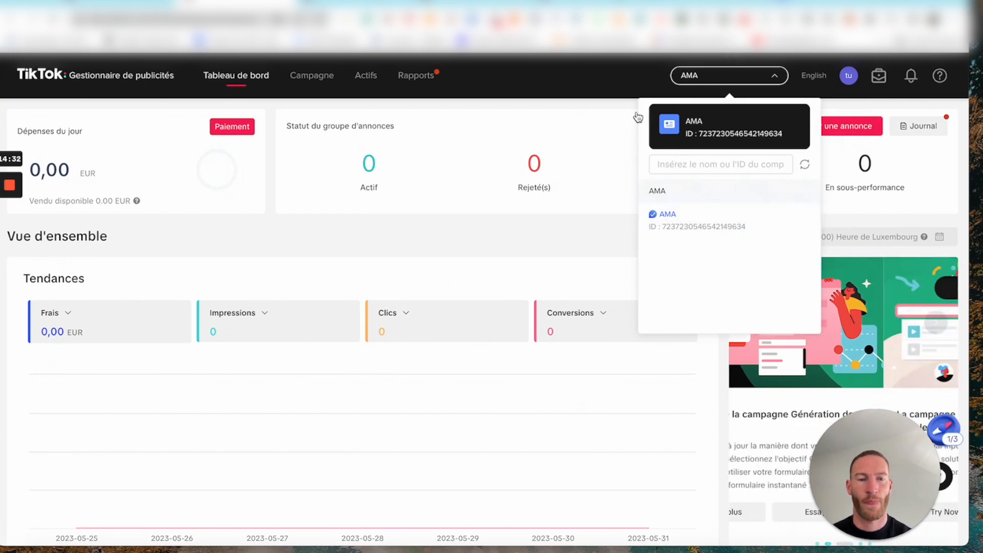
pyautogui.click(618, 72)
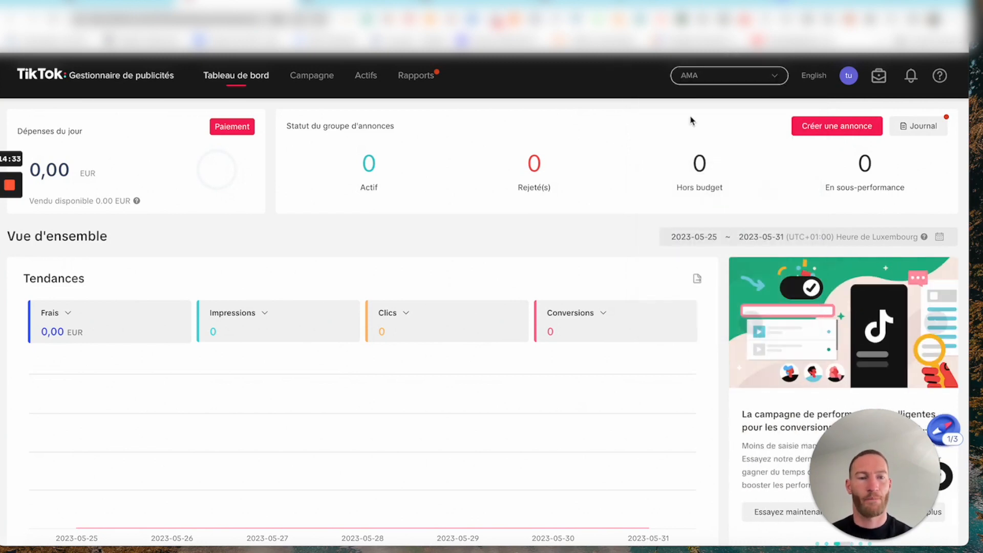
pyautogui.click(814, 78)
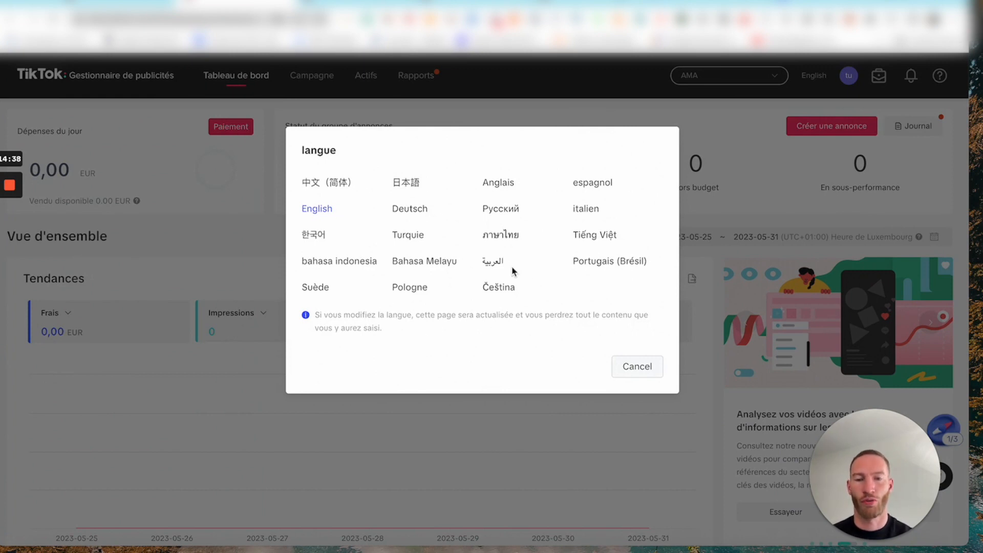
pyautogui.click(604, 87)
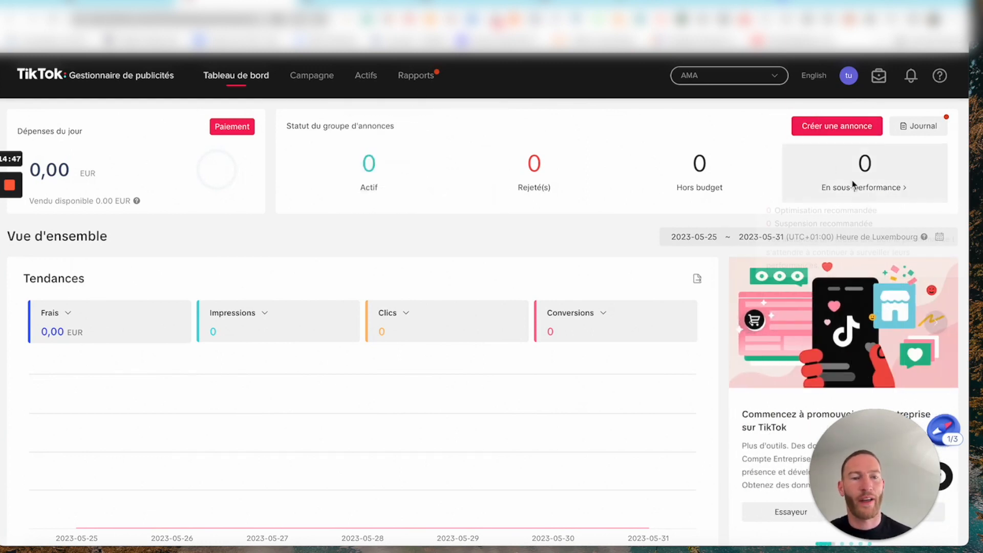
# Start a new ad in custom mode (Mode personnalisé) and choose Traffic (Trafic) as the advertising objective.
pyautogui.click(848, 134)
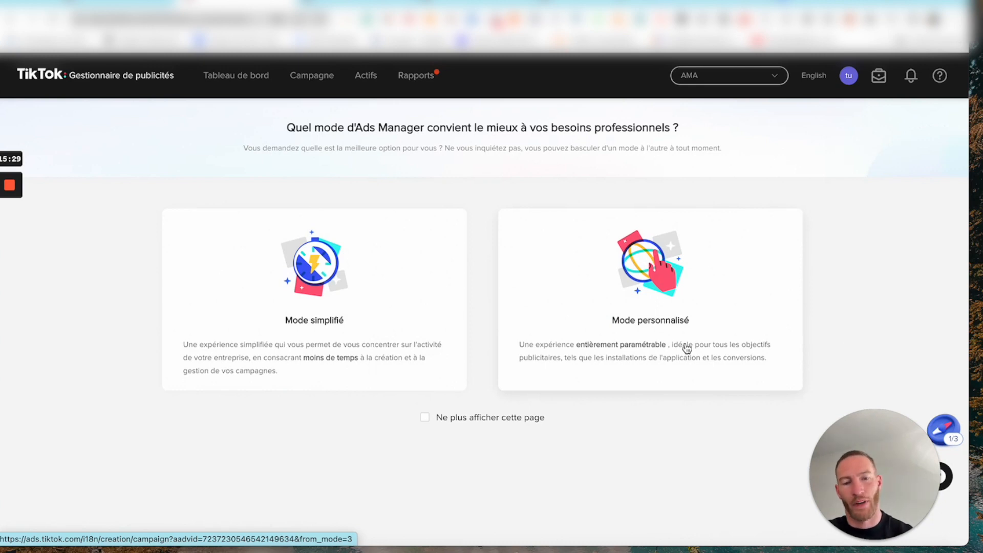
pyautogui.click(622, 293)
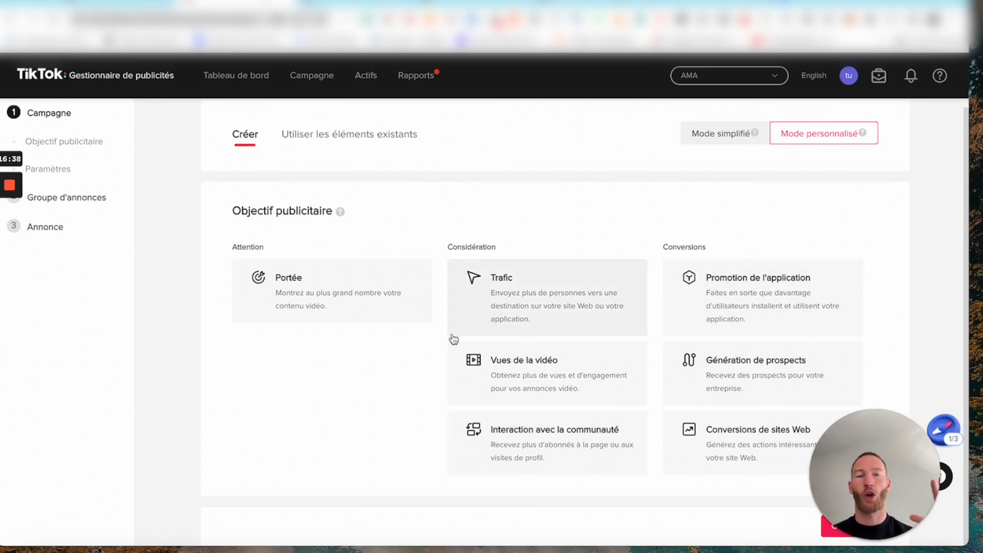
pyautogui.scroll(-1, 472, 301)
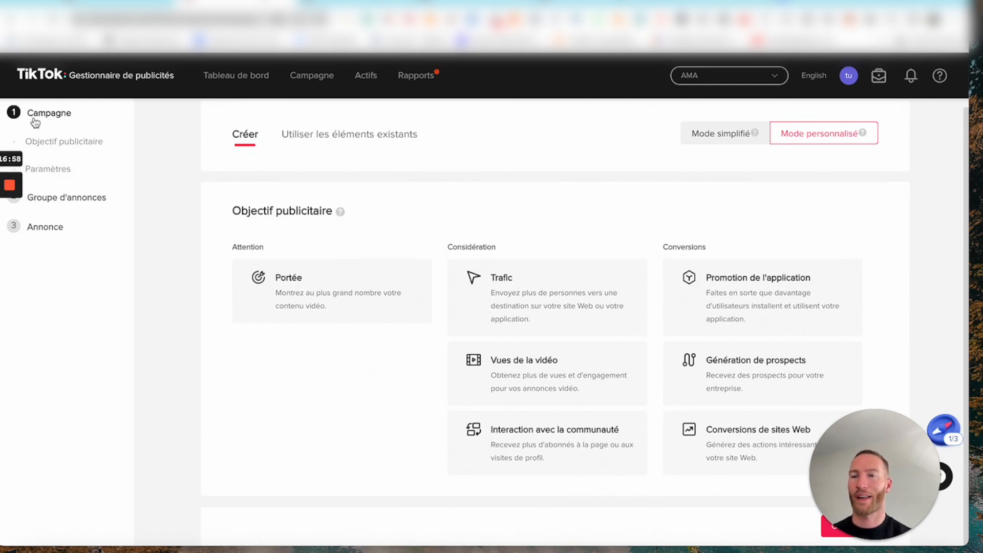
pyautogui.click(551, 293)
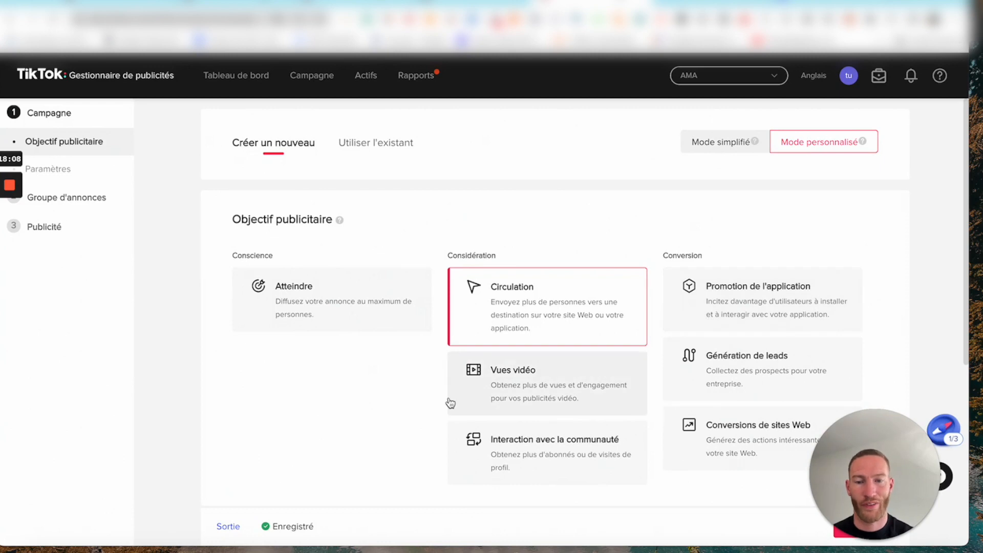
# Review the campaign's objective alongside its name, split test, budget optimisation and campaign budget settings.
pyautogui.scroll(-6, 450, 401)
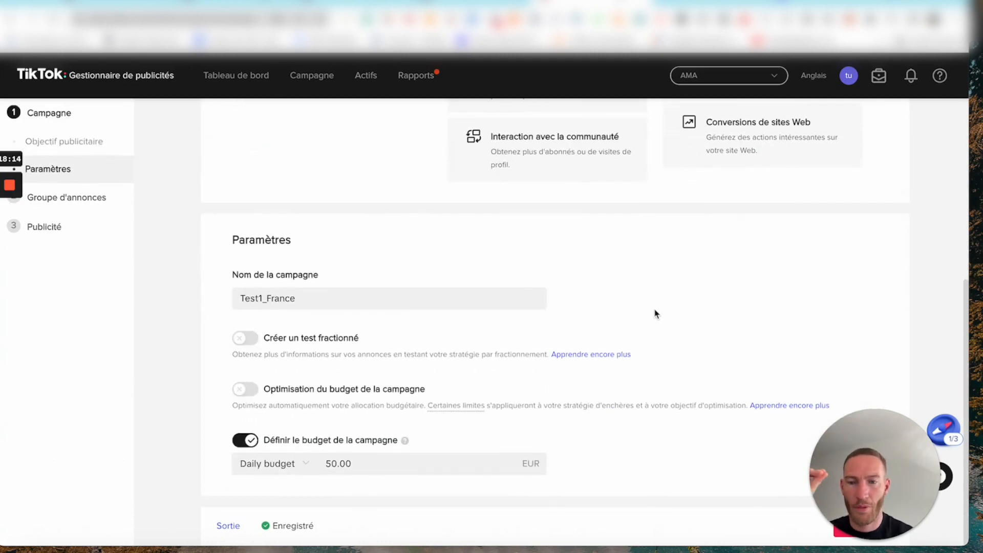
pyautogui.scroll(6, 656, 314)
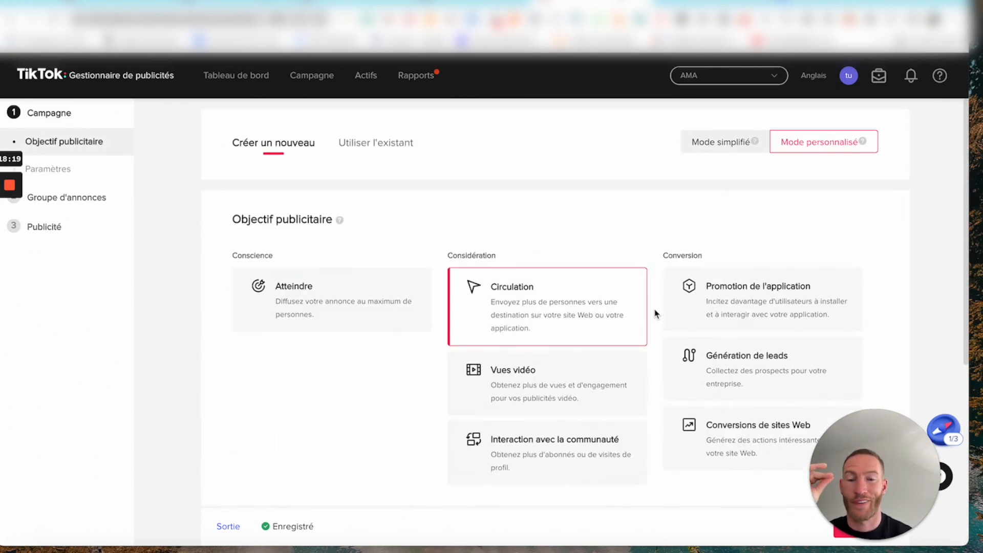
pyautogui.scroll(-5, 657, 314)
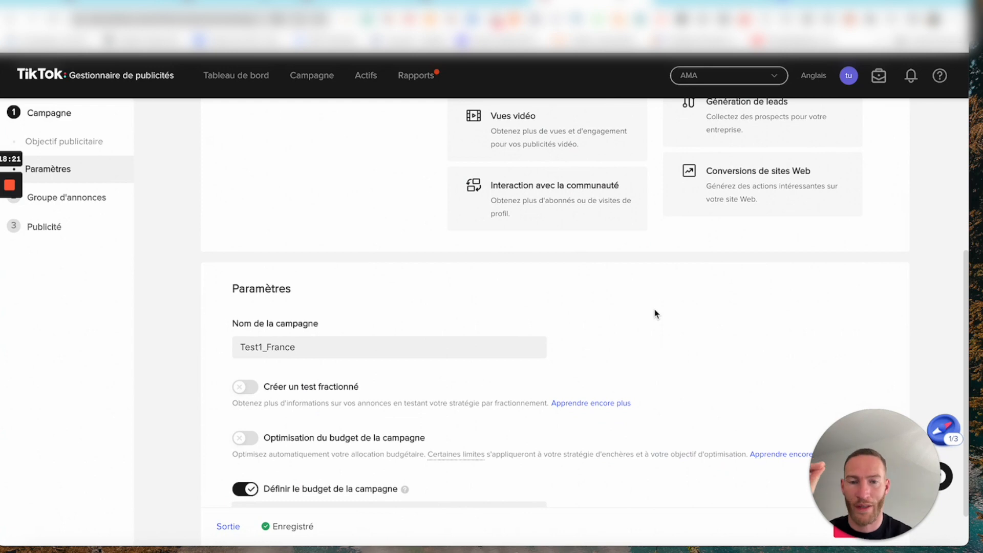
# Rename the traffic campaign as Test1_FranceTrafic_froid.
pyautogui.scroll(-1, 656, 314)
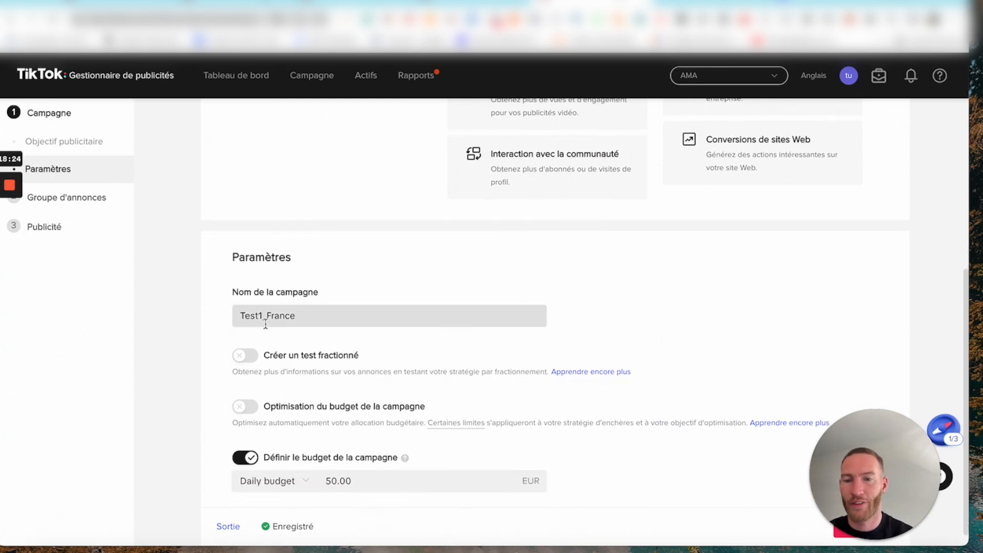
pyautogui.click(302, 318)
pyautogui.press('BackSpace')
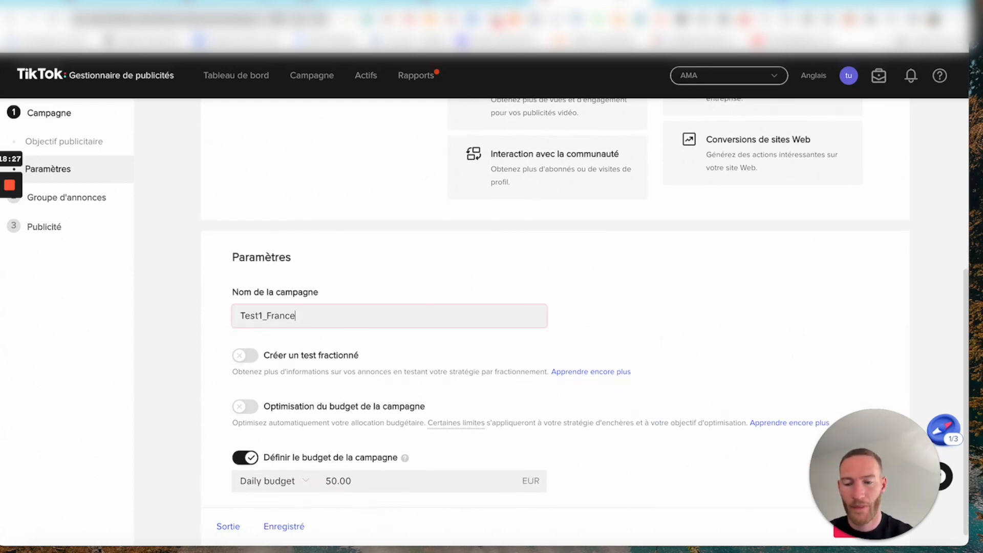
pyautogui.write('Trafic')
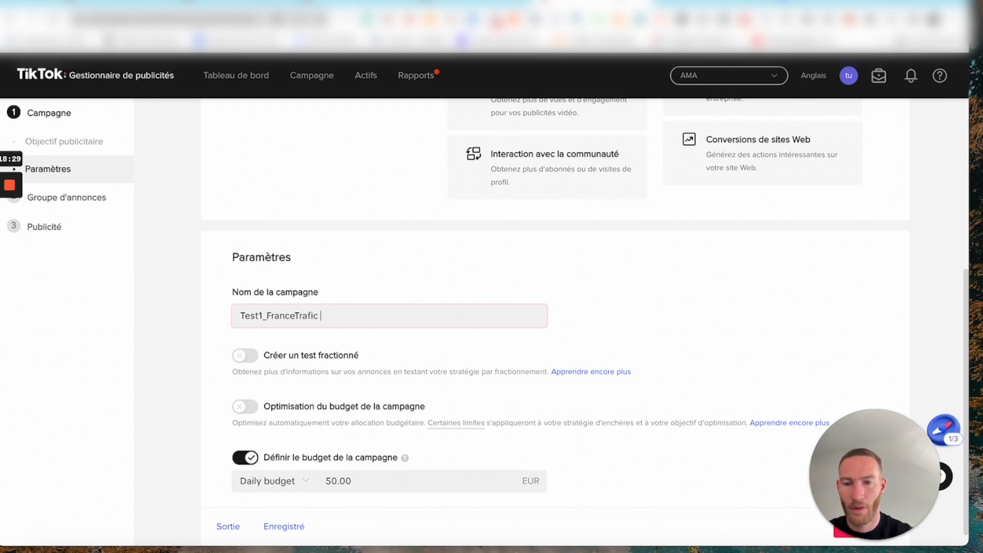
pyautogui.write('_froid')
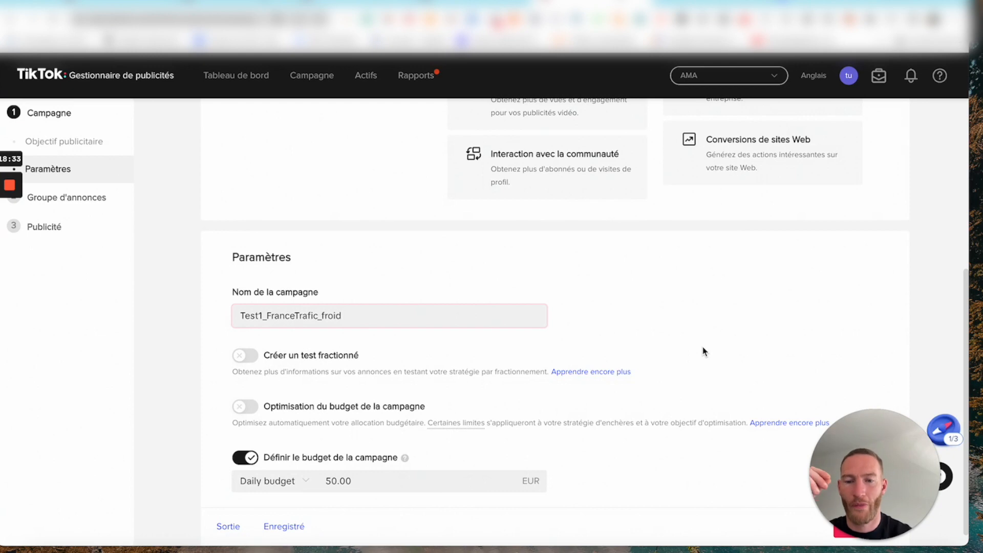
# Keep the campaign on a daily budget (Daily budget) of 50.00 EUR and continue to the ad group settings.
pyautogui.scroll(-1, 703, 346)
pyautogui.scroll(6, 557, 242)
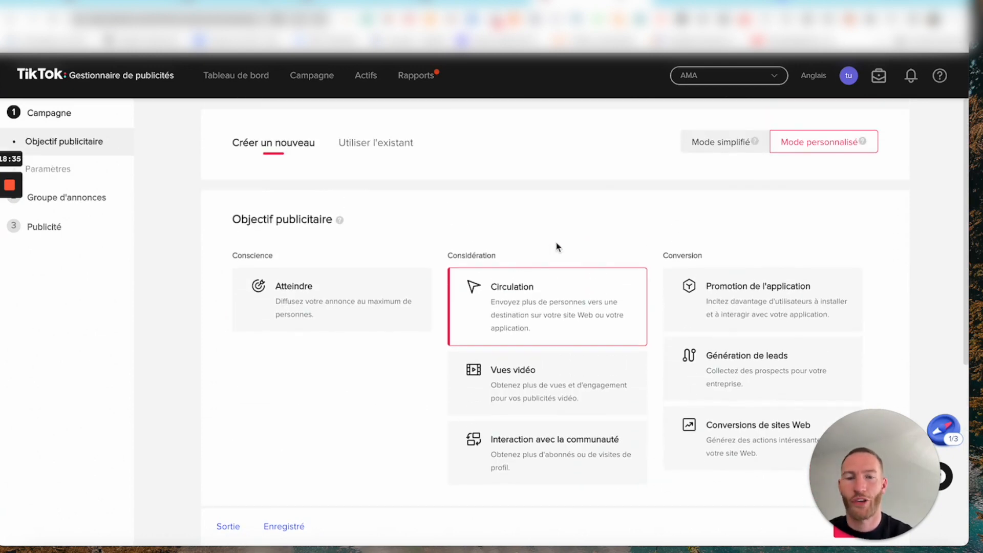
pyautogui.scroll(-6, 557, 242)
pyautogui.scroll(6, 556, 242)
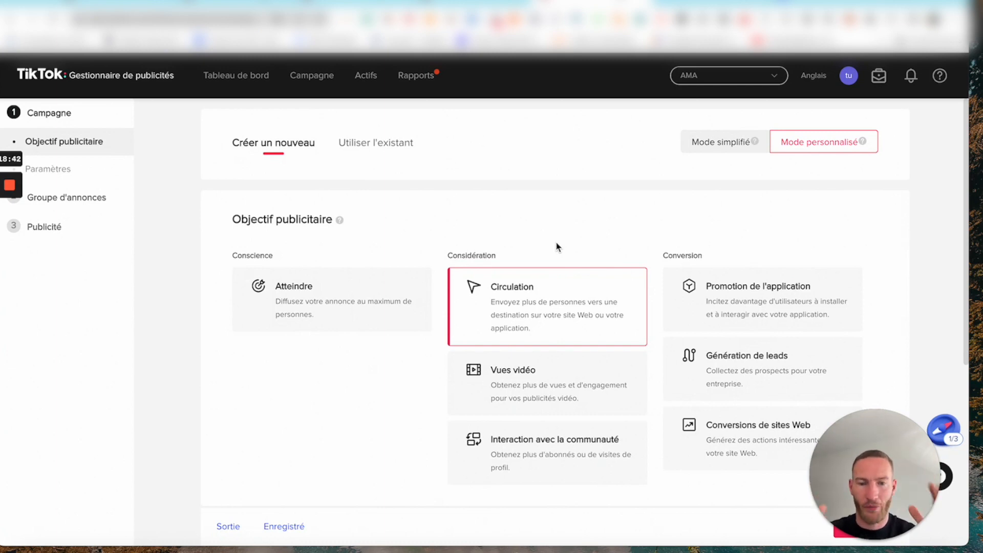
pyautogui.scroll(-6, 556, 241)
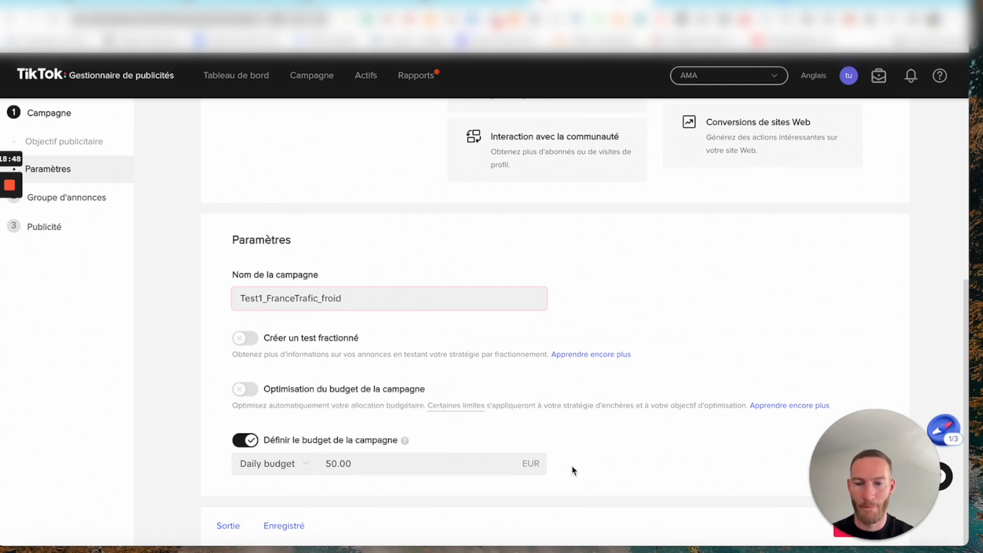
pyautogui.click(284, 464)
pyautogui.click(291, 497)
pyautogui.click(437, 461)
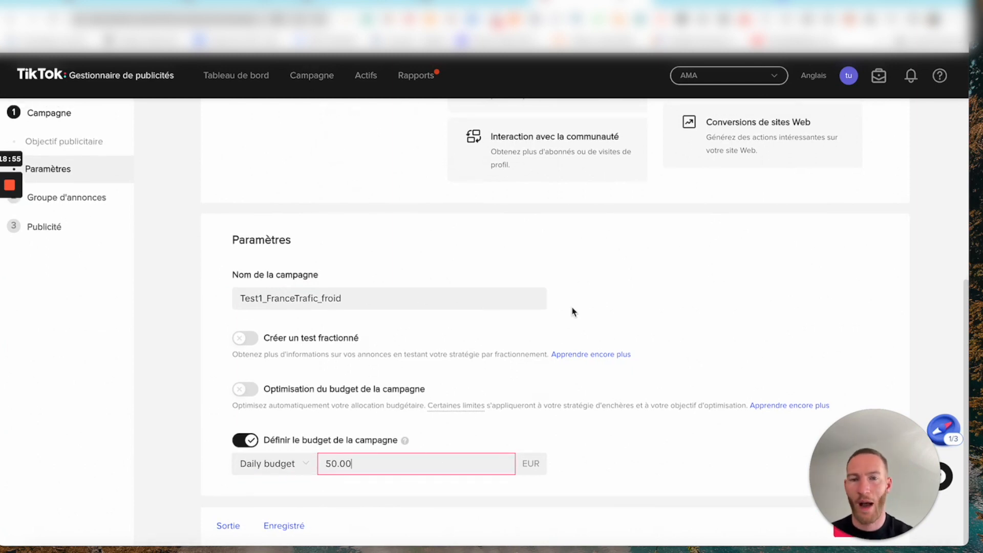
pyautogui.click(845, 256)
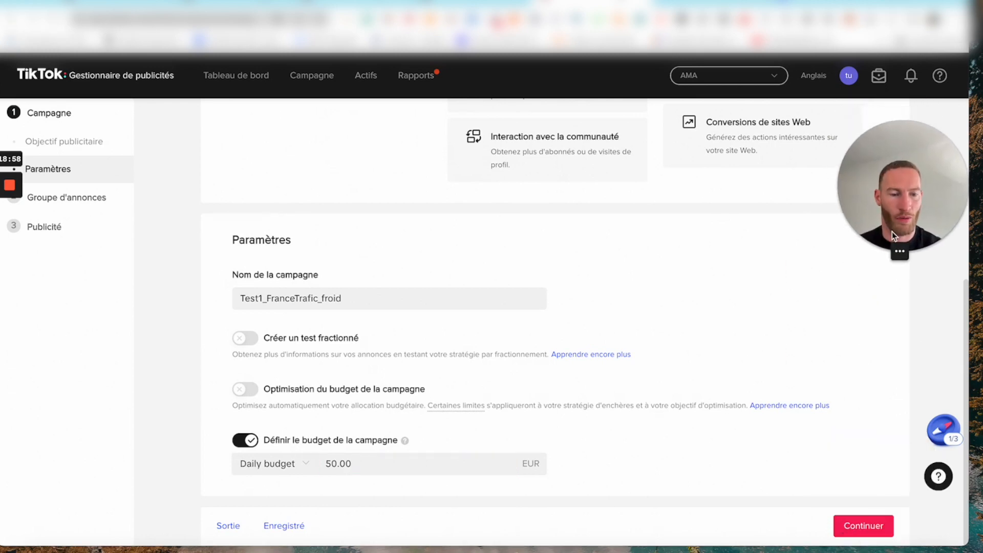
pyautogui.click(878, 530)
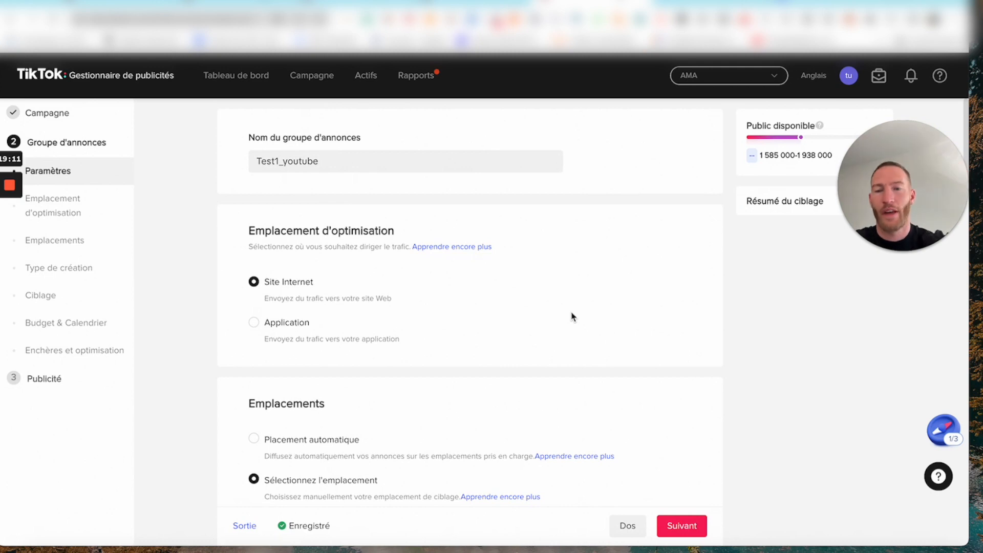
# Try automatic placement (Placement automatique) for the ad group and switch back to manual placement selection (Sélectionnez l'emplacement).
pyautogui.scroll(1, 572, 317)
pyautogui.scroll(-6, 500, 369)
pyautogui.scroll(6, 500, 368)
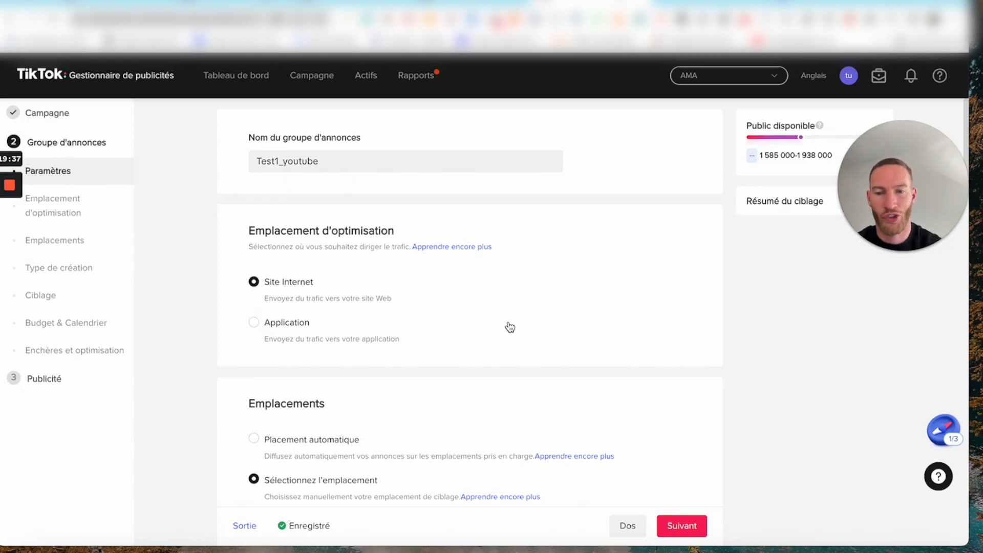
pyautogui.scroll(-4, 510, 327)
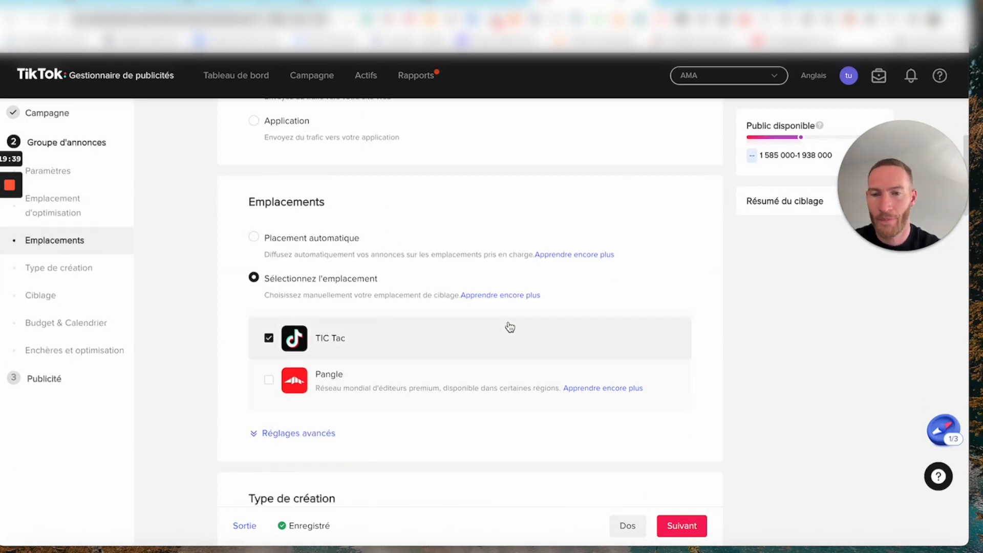
pyautogui.click(253, 237)
pyautogui.click(254, 280)
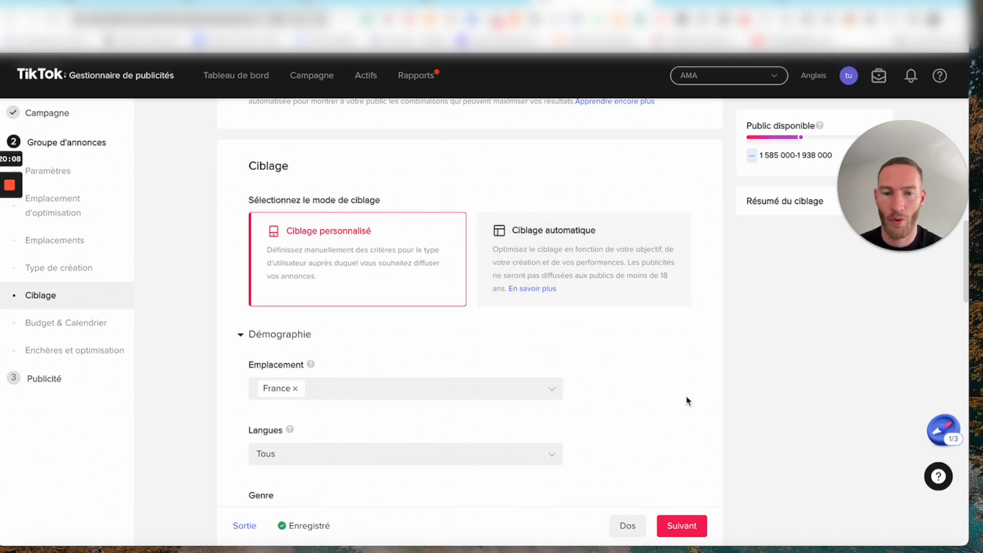
# Extend the ad group name to Test1_youtube_france_ to reflect the targeted country.
pyautogui.scroll(-3, 688, 401)
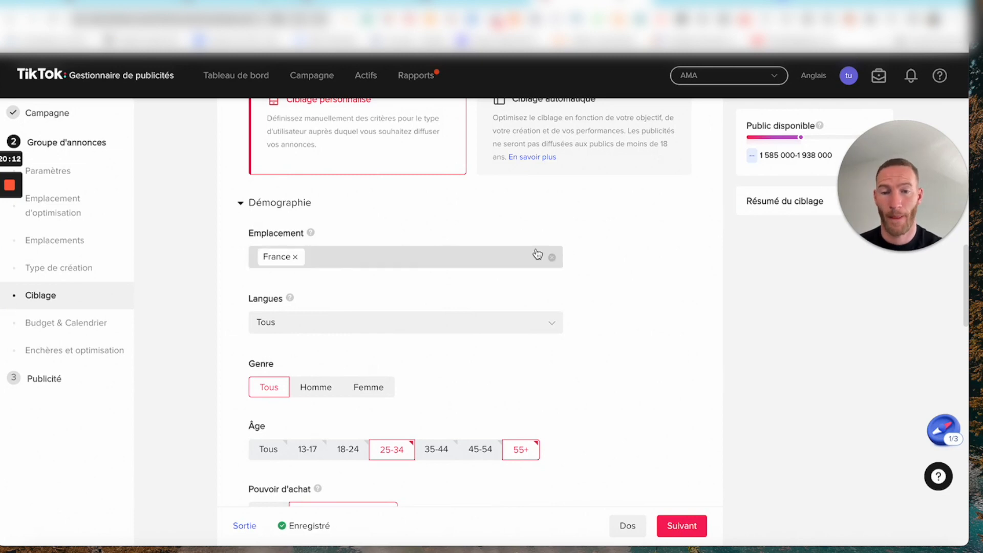
pyautogui.scroll(15, 466, 260)
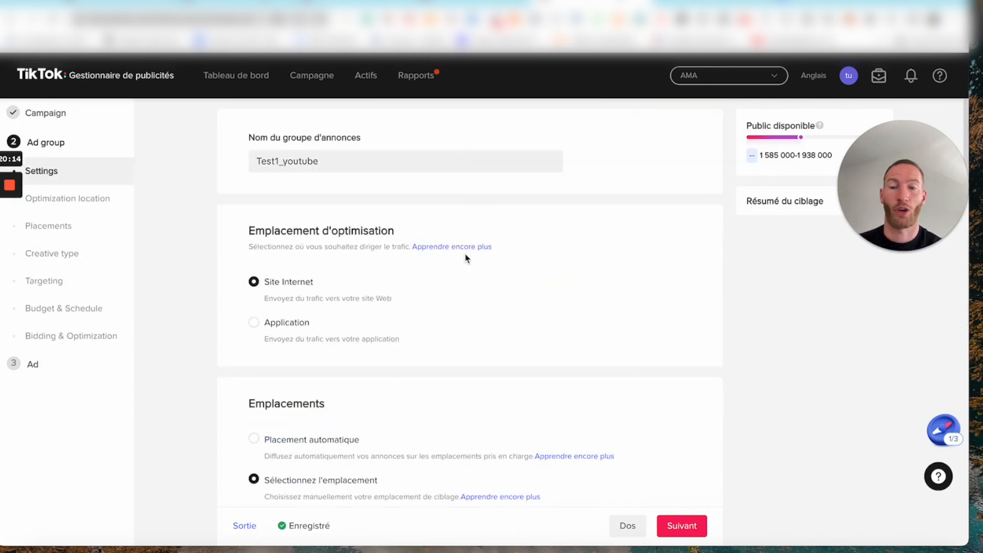
pyautogui.click(345, 159)
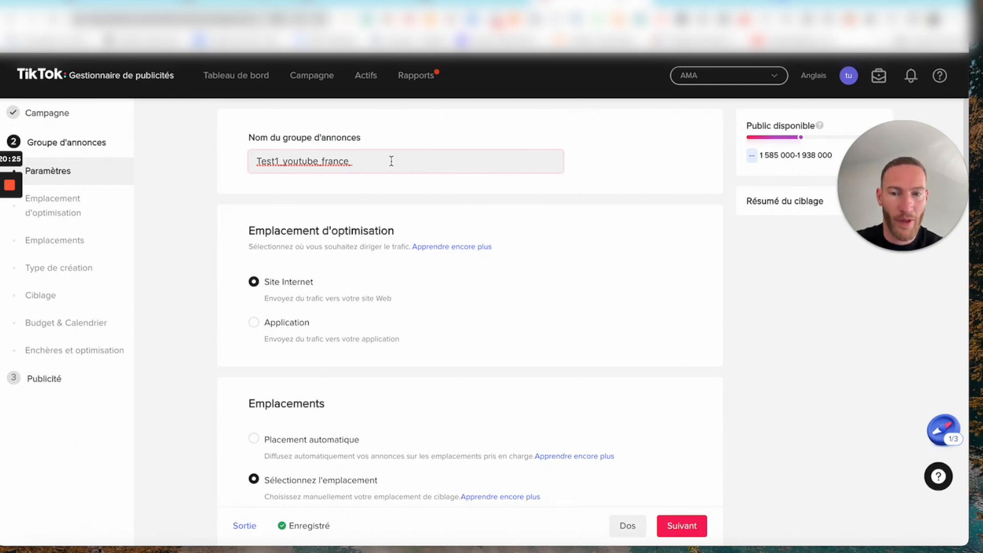
# Try the gender options in the ad group's demographic targeting and choose Femme.
pyautogui.scroll(-15, 593, 285)
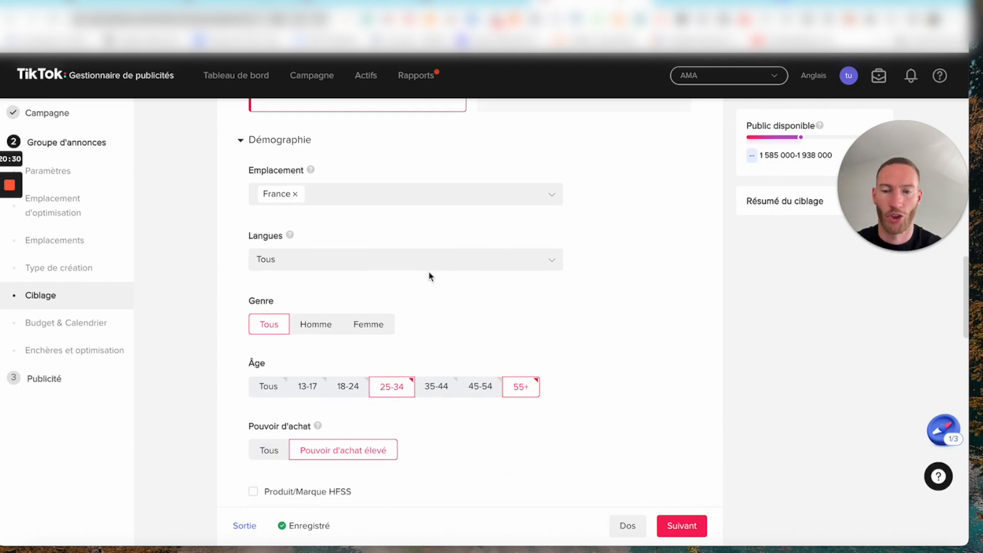
pyautogui.scroll(-3, 529, 326)
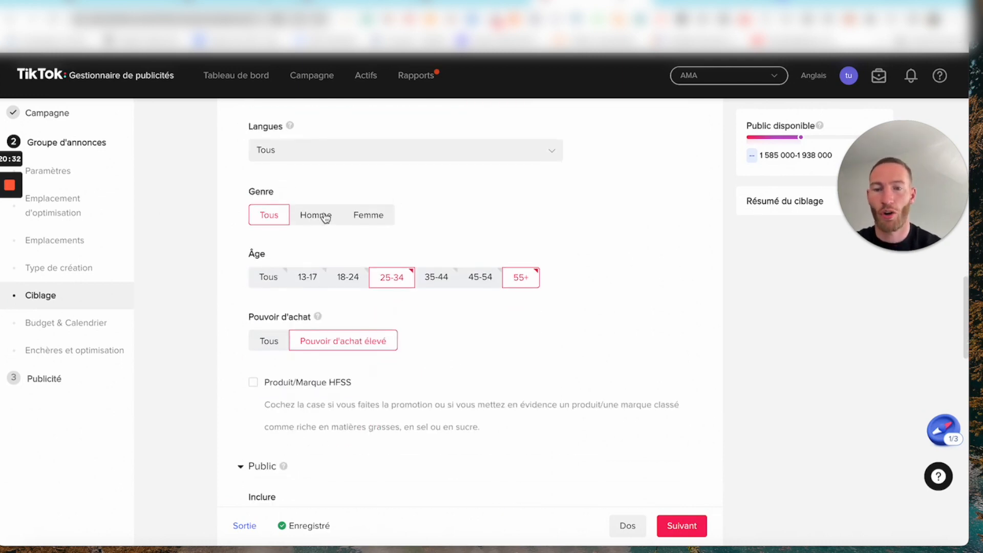
pyautogui.click(303, 215)
pyautogui.click(365, 217)
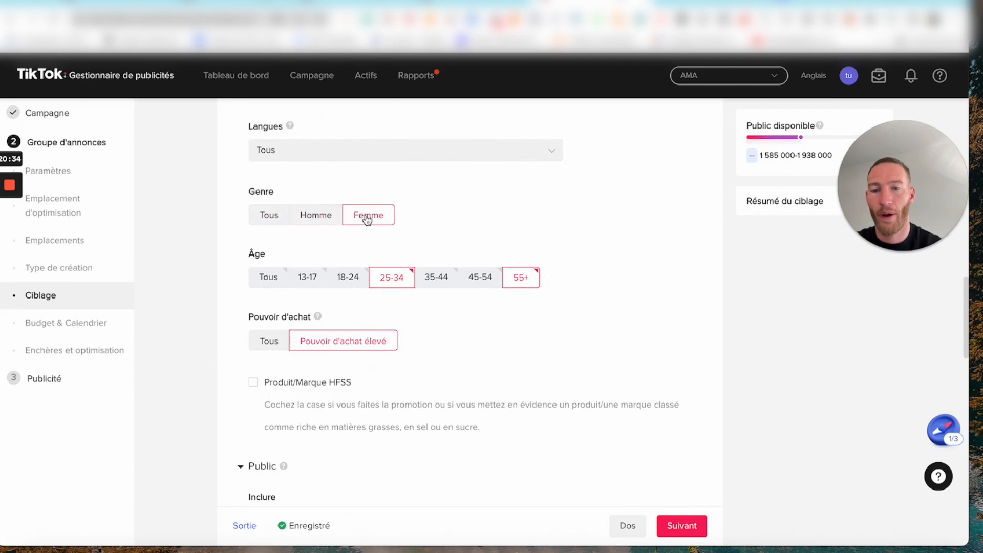
pyautogui.click(302, 216)
pyautogui.click(273, 217)
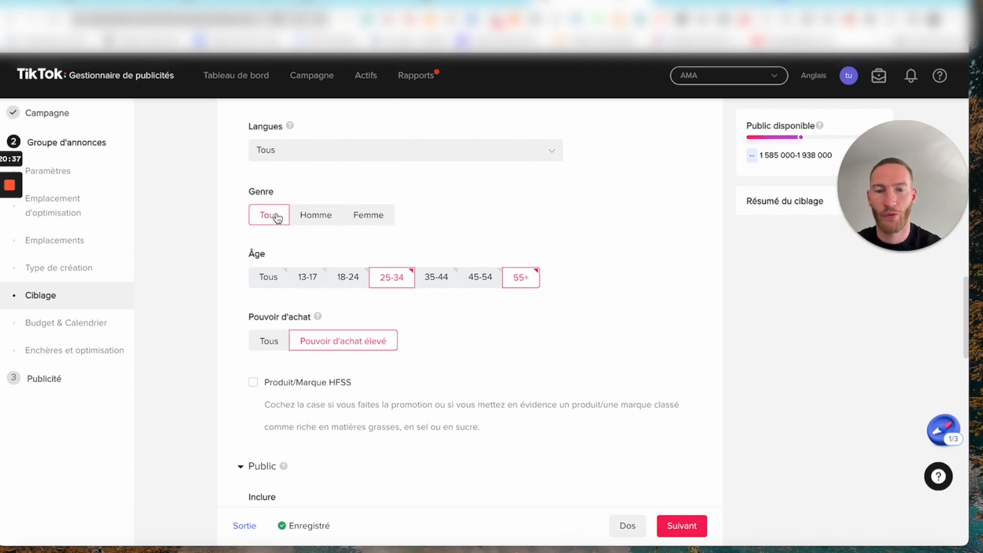
pyautogui.click(371, 220)
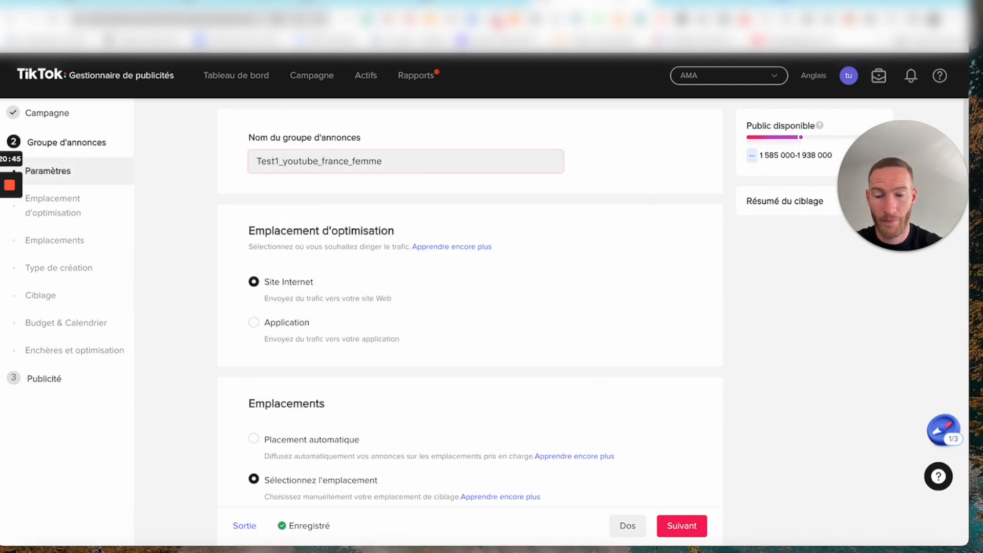
# Shorten the country and gender parts of the ad group name so it reads Test1_youtube_FR_F_.
pyautogui.write('_')
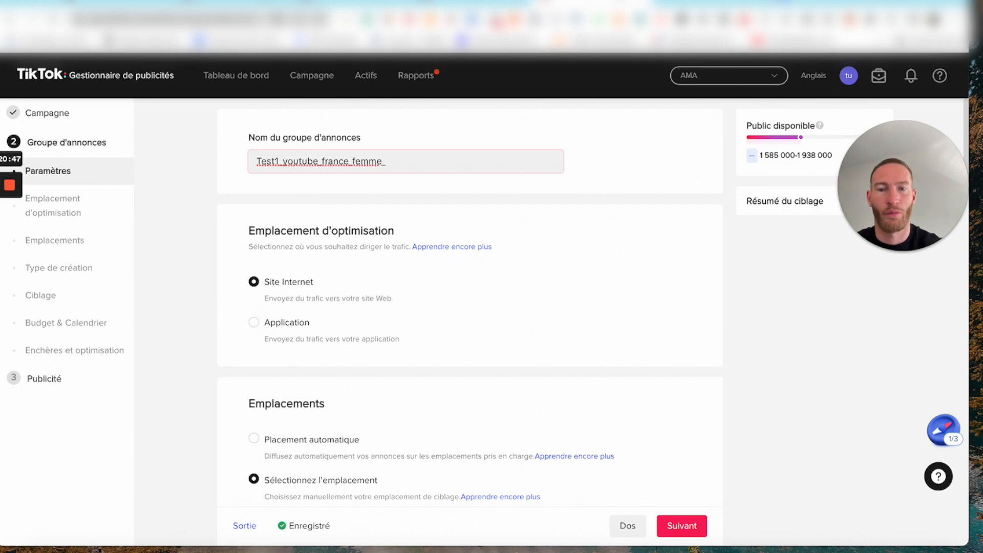
pyautogui.press('BackSpace')
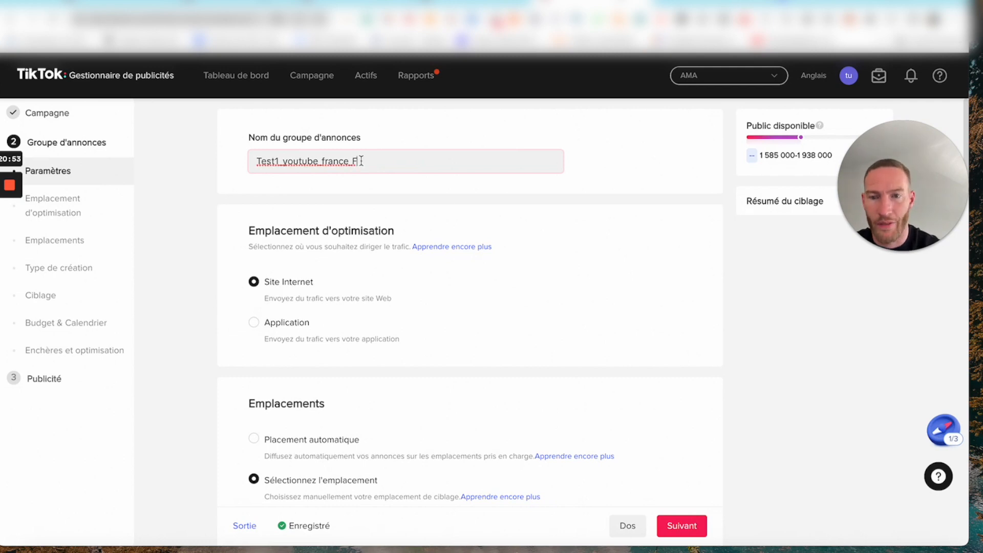
pyautogui.press('BackSpace')
pyautogui.press('BackSpace')
pyautogui.press('BackSpace')
pyautogui.press('BackSpace')
pyautogui.press('BackSpace')
pyautogui.press('BackSpace')
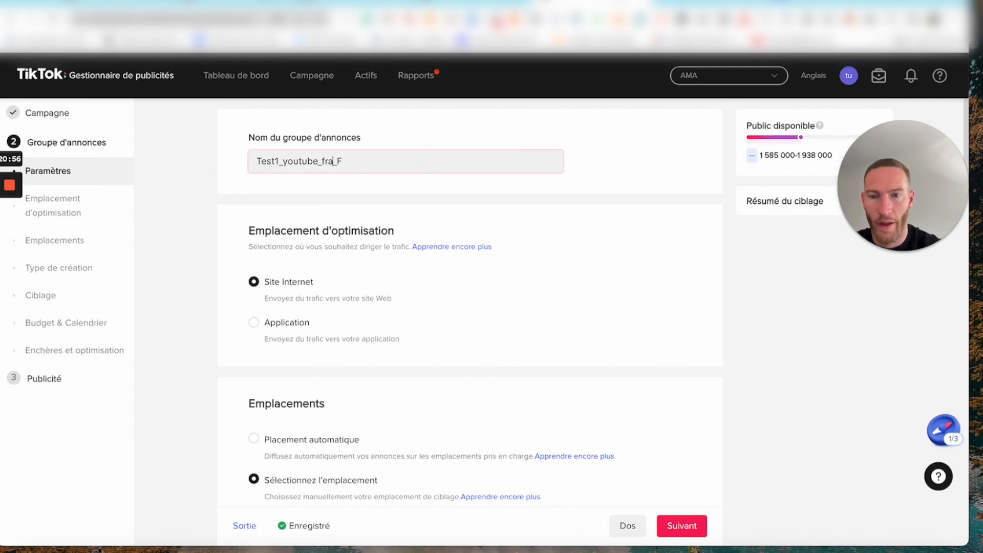
pyautogui.write('FR')
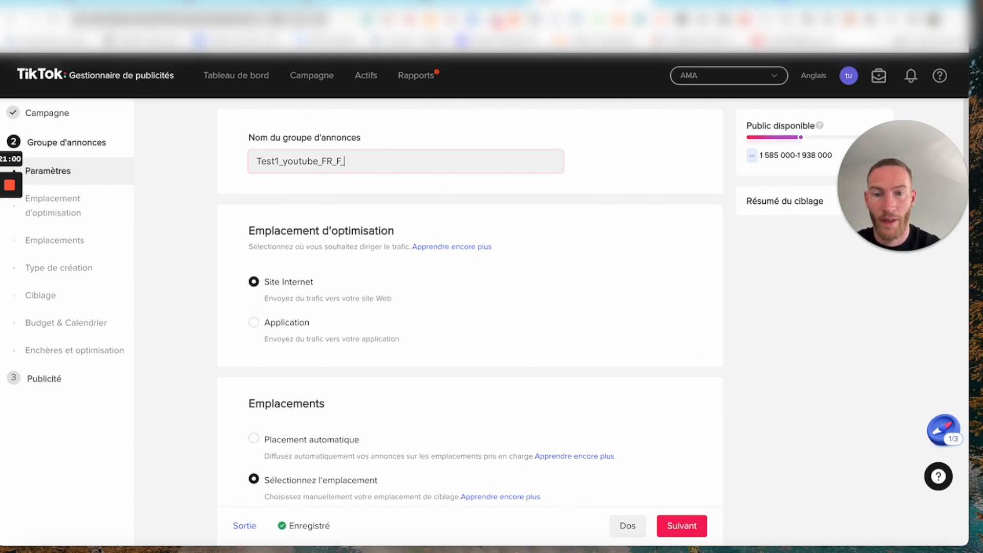
# Add the 35-44 and 45-54 age ranges to the ad group's demographic targeting.
pyautogui.scroll(-15, 510, 308)
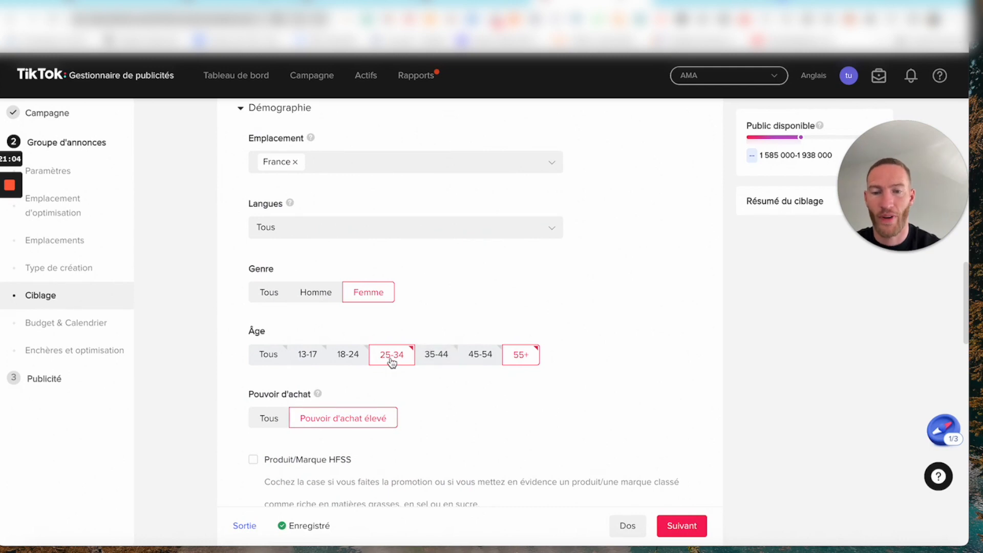
pyautogui.click(445, 358)
pyautogui.click(497, 361)
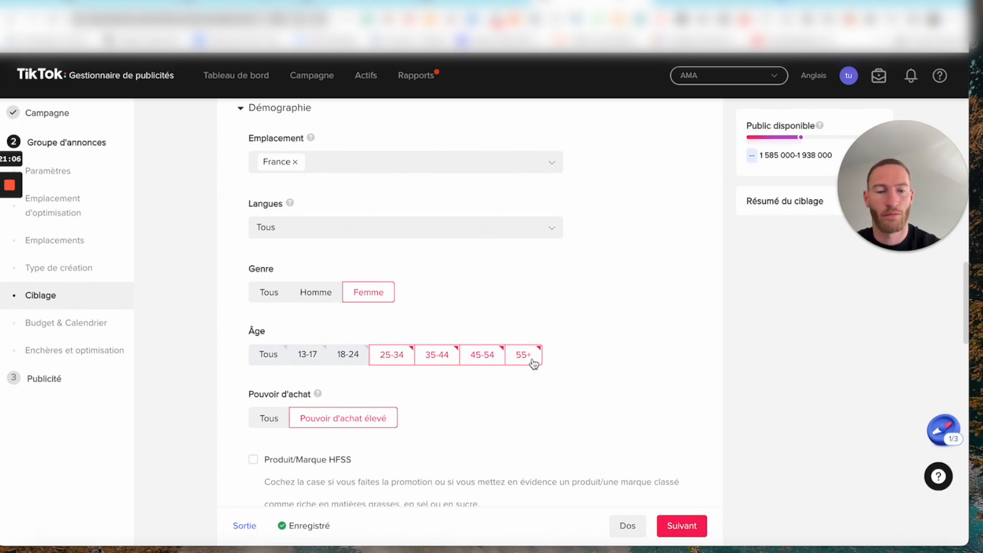
# Append the age range to the ad group name so it reads Test1_youtube_FR_F_25-55.
pyautogui.scroll(15, 568, 344)
pyautogui.click(356, 160)
pyautogui.write('"')
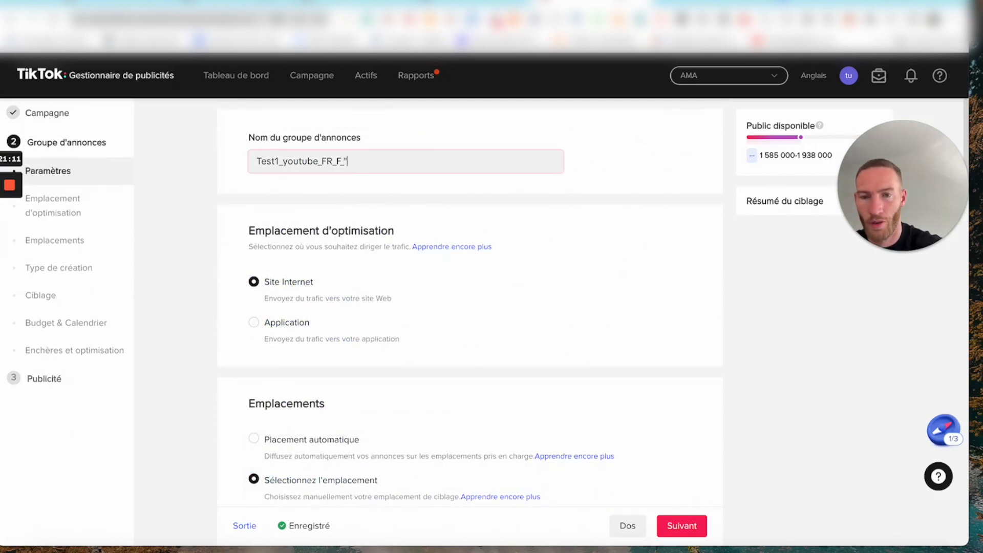
pyautogui.write('25-55')
pyautogui.click(556, 136)
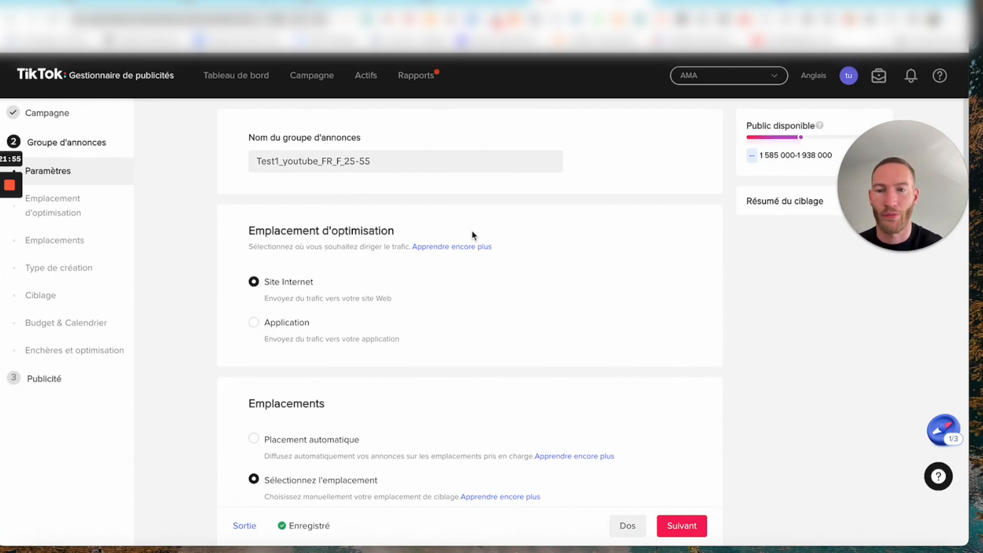
# Add the Mode et accessoires interest to the ad group's Intérêts et comportements targeting.
pyautogui.scroll(-15, 549, 348)
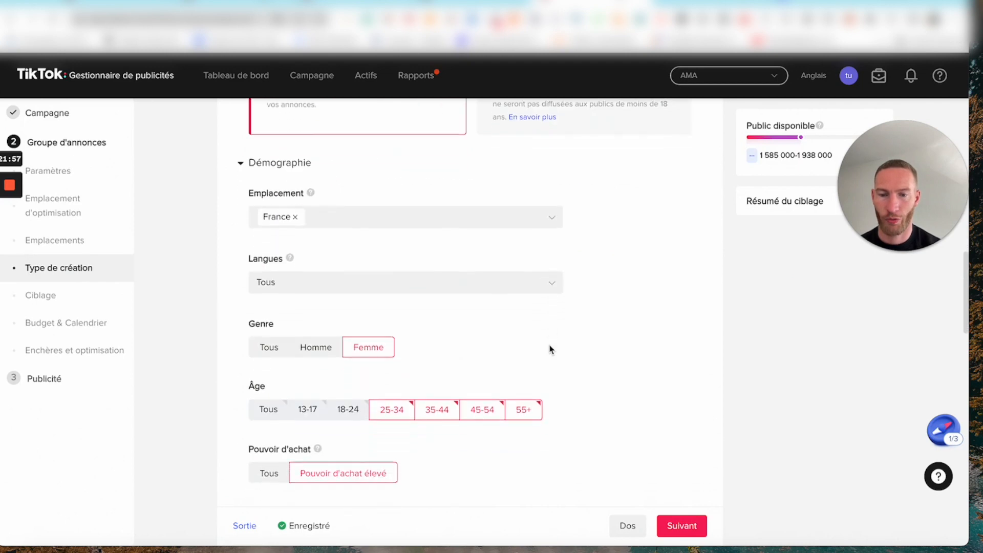
pyautogui.scroll(-10, 549, 348)
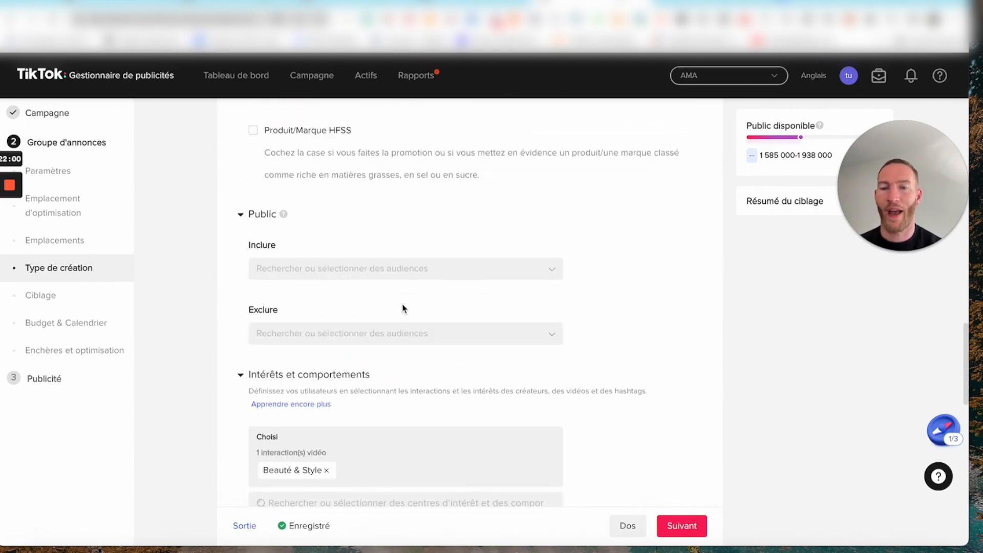
pyautogui.scroll(-3, 621, 358)
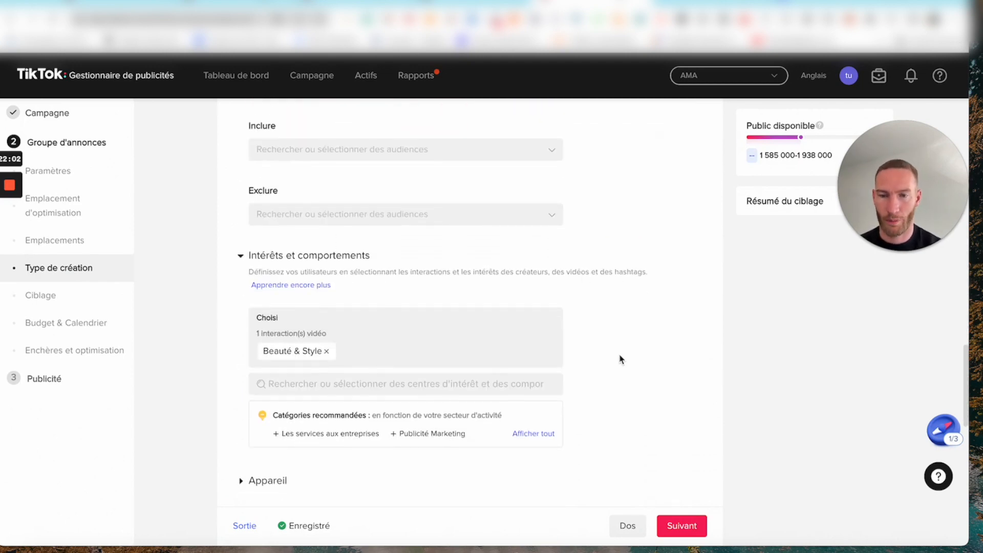
pyautogui.scroll(-1, 621, 358)
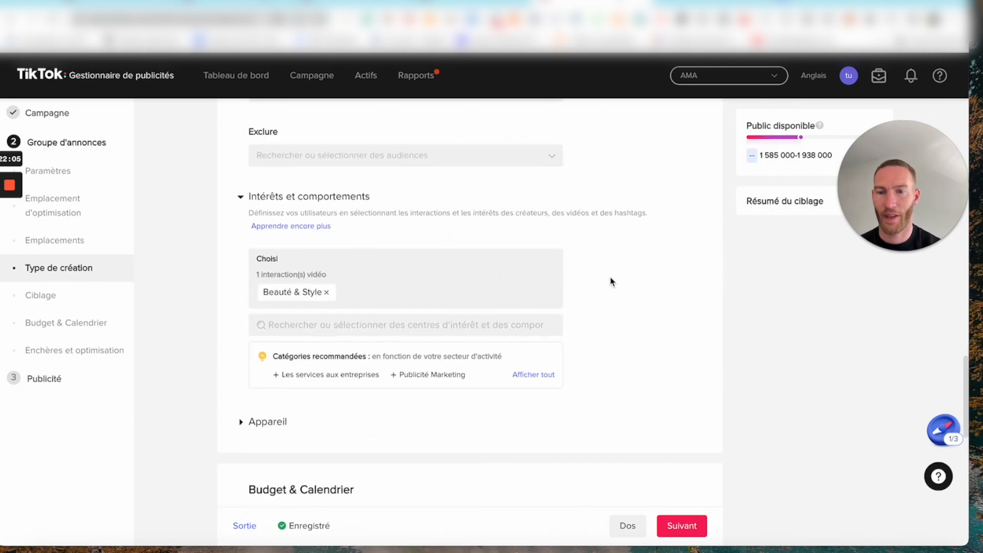
pyautogui.scroll(-2, 618, 345)
pyautogui.scroll(1, 618, 345)
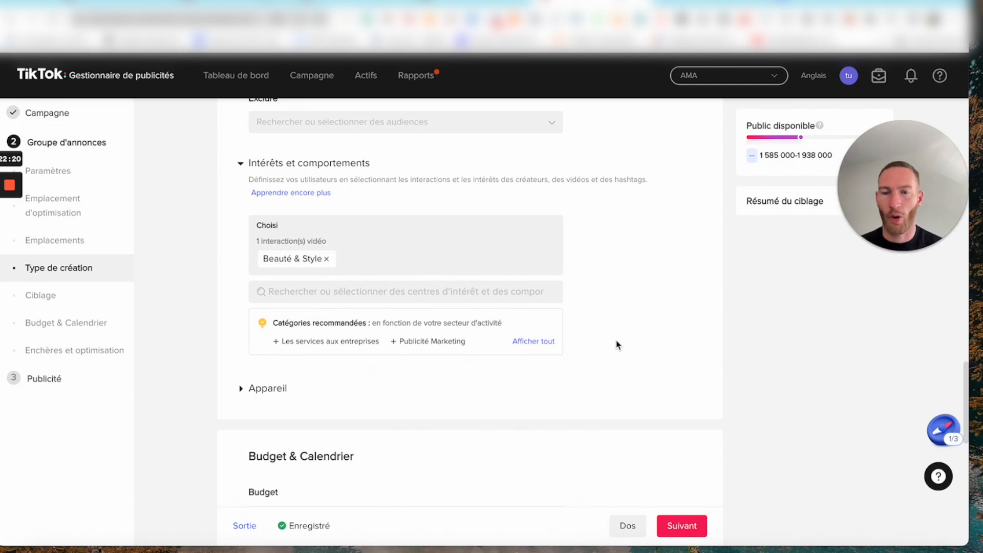
pyautogui.click(451, 293)
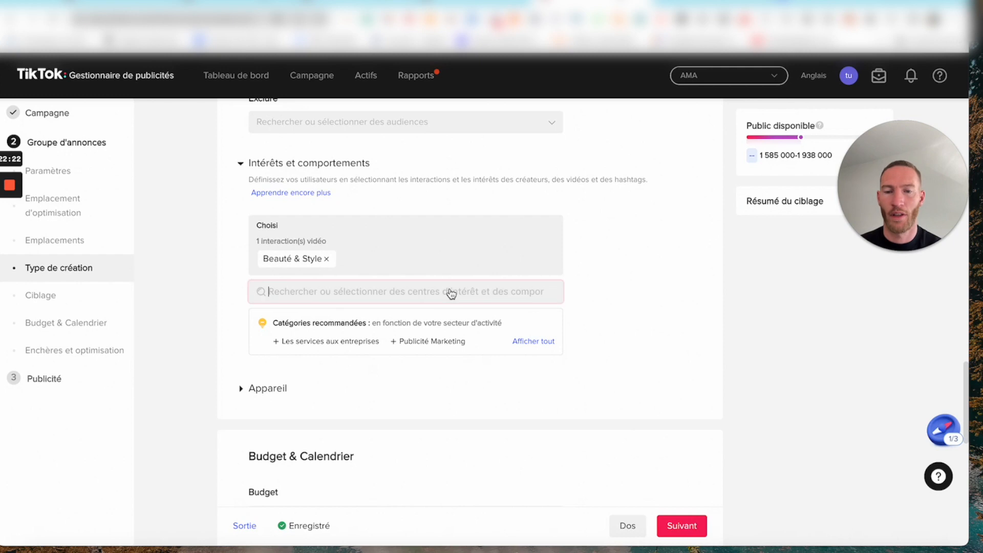
pyautogui.click(405, 294)
pyautogui.click(405, 295)
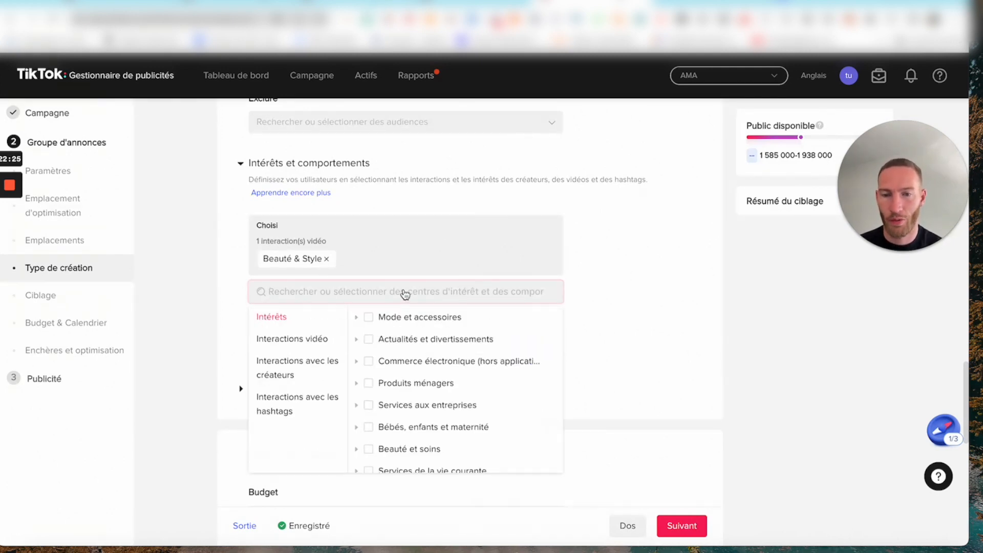
pyautogui.click(369, 318)
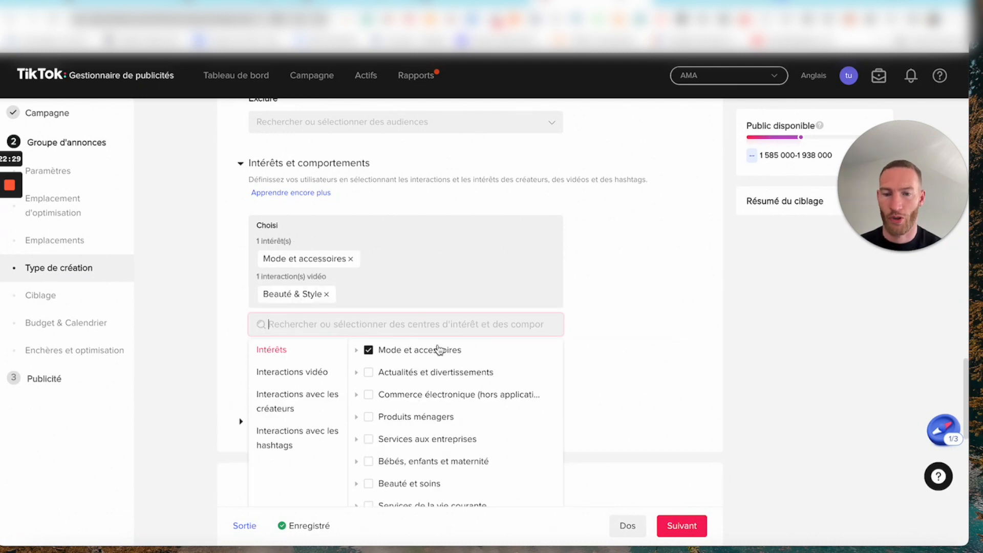
# Browse the Interactions avec les créateurs categories and add Mode et beauté to the ad group's targeting.
pyautogui.scroll(-10, 512, 399)
pyautogui.scroll(8, 466, 376)
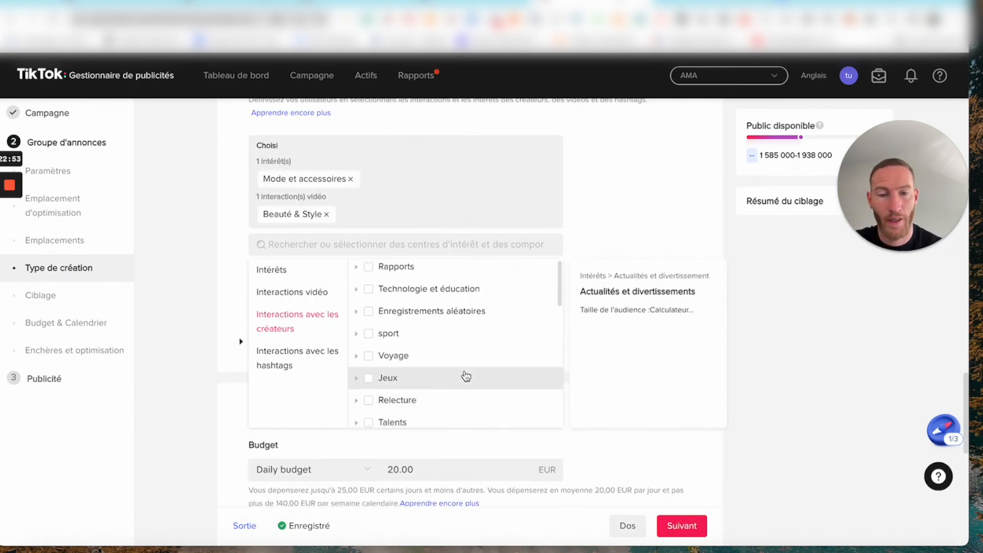
pyautogui.scroll(1, 434, 314)
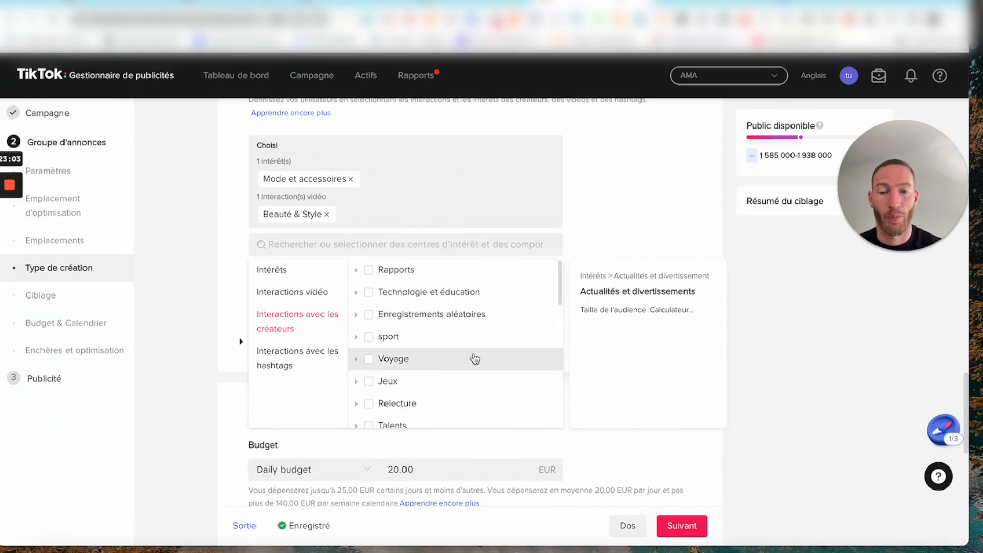
pyautogui.scroll(-5, 435, 363)
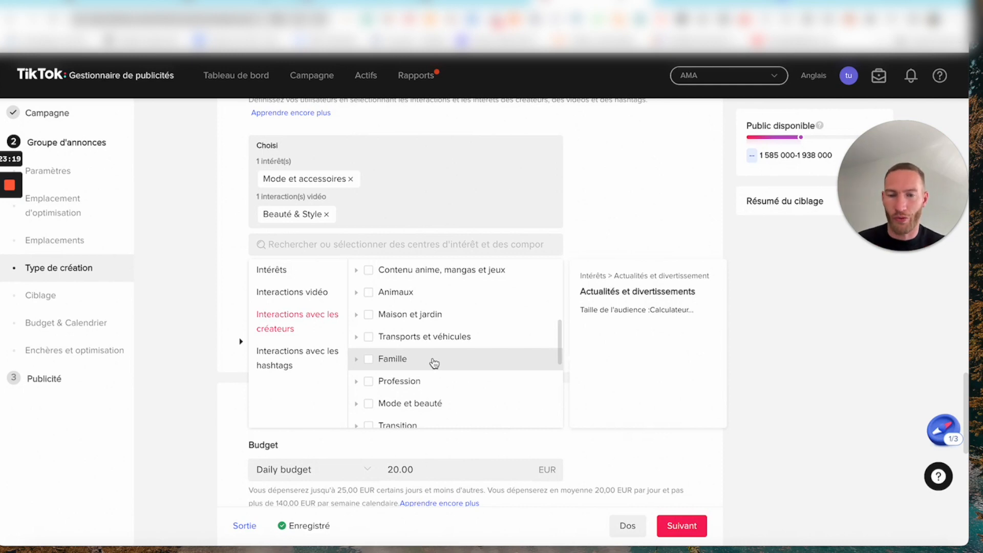
pyautogui.scroll(-1, 438, 359)
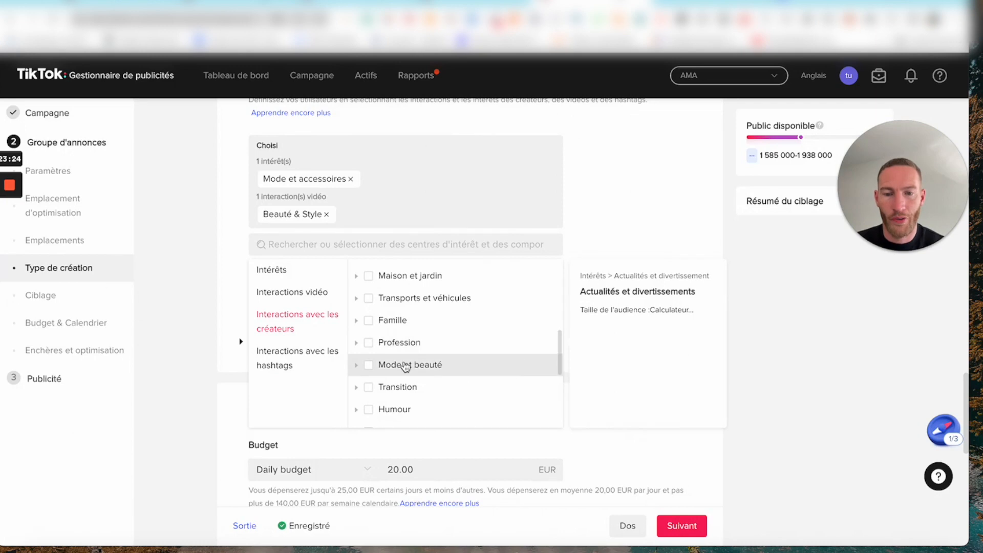
pyautogui.click(369, 366)
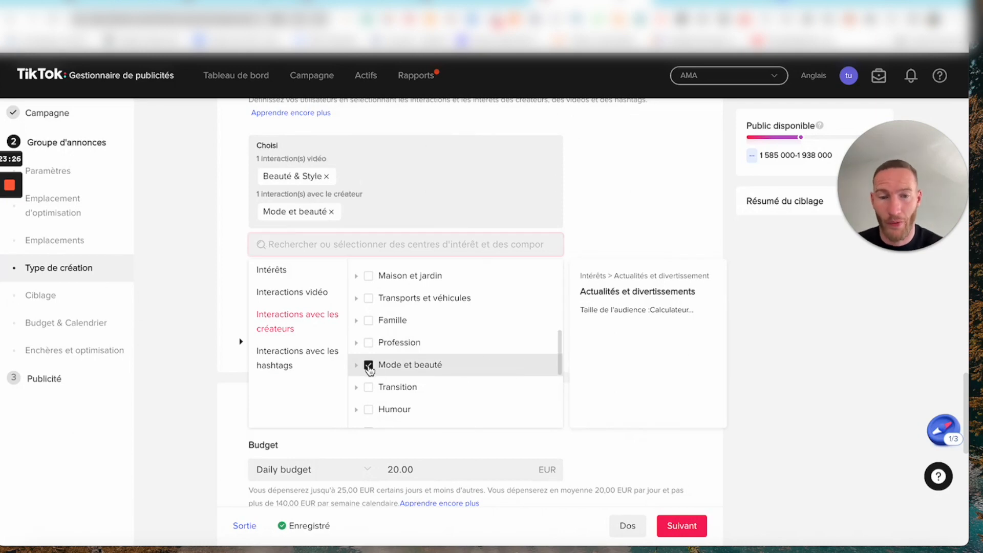
pyautogui.click(507, 249)
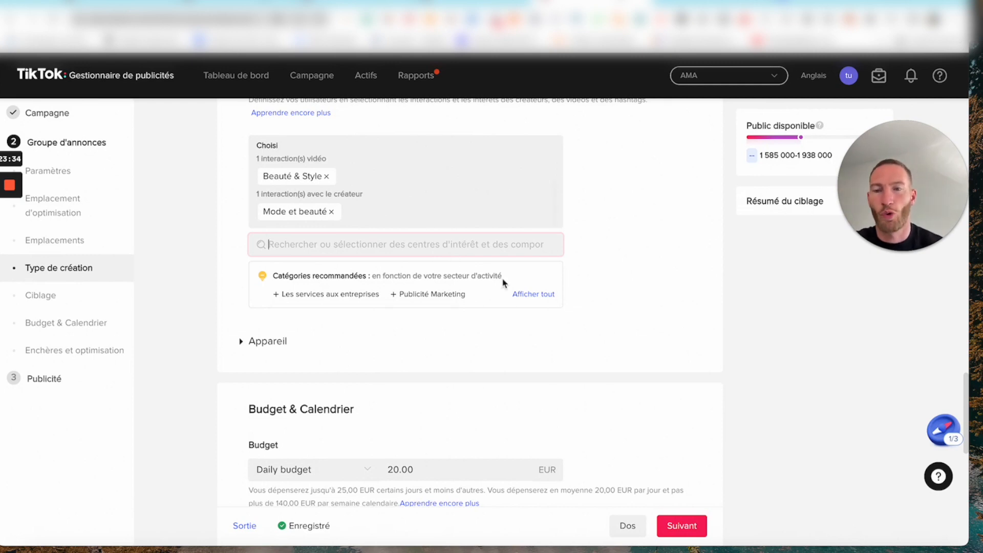
# Drop youtube from the ad group name and append the interests so it reads Test1_FR_F_25-55_mode_beauté.
pyautogui.scroll(15, 577, 211)
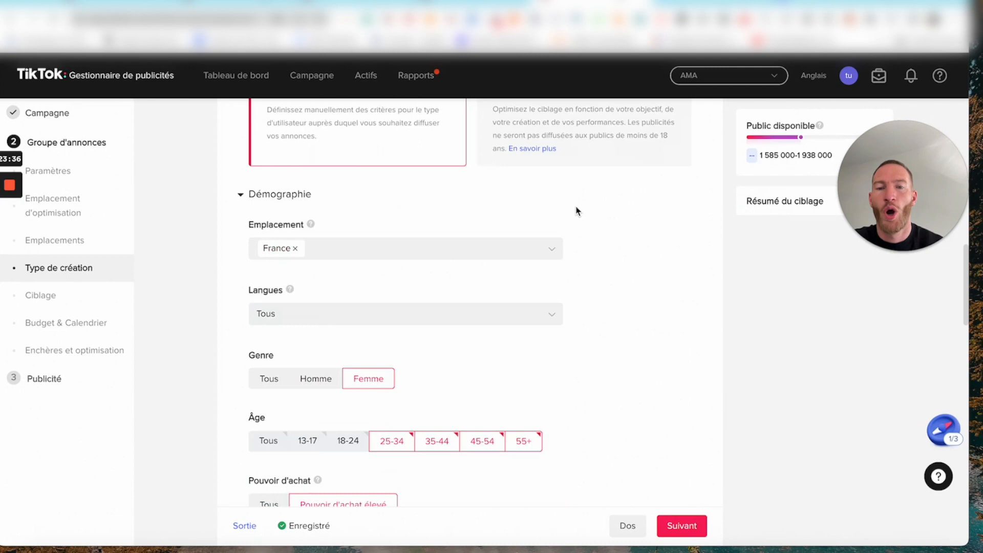
pyautogui.click(387, 161)
pyautogui.write('_mode')
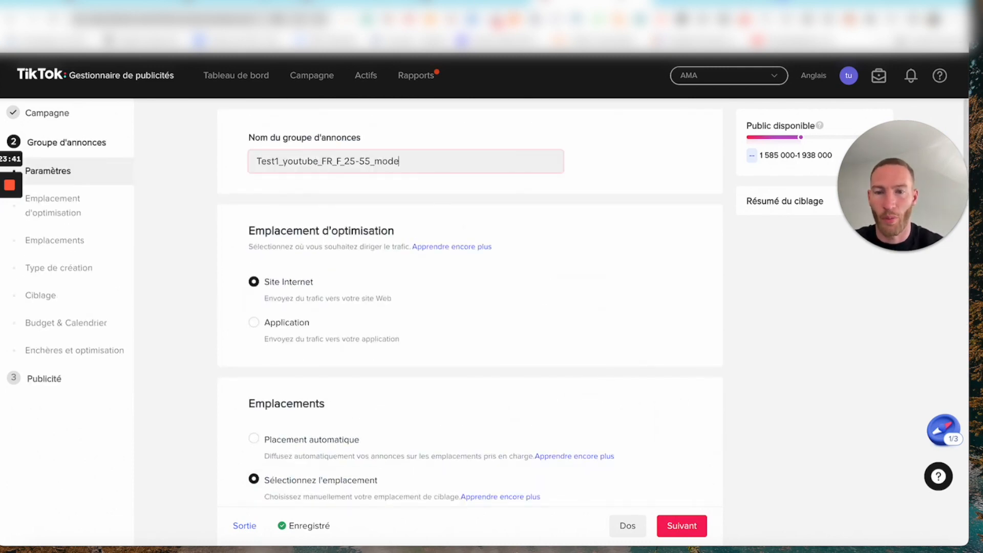
pyautogui.write('_beaut')
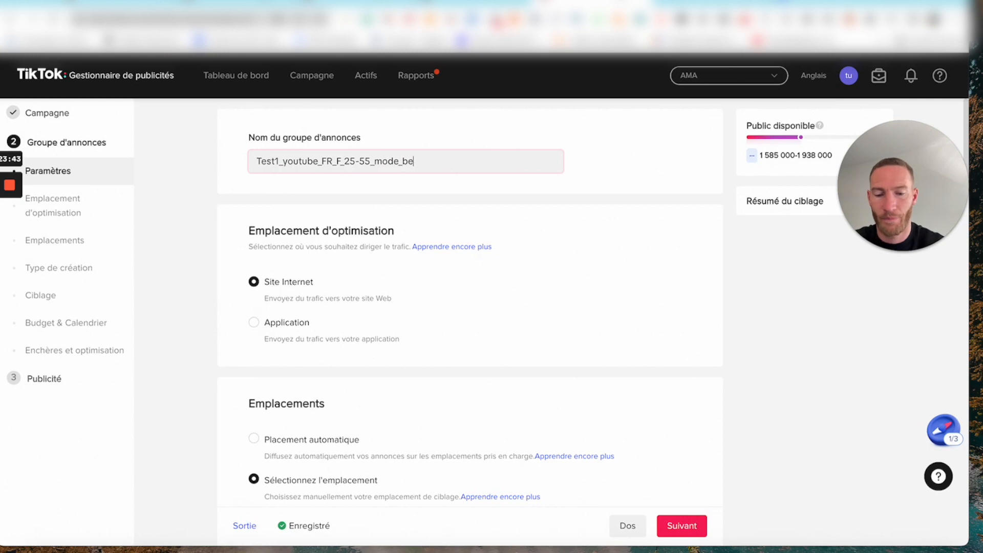
pyautogui.write('e')
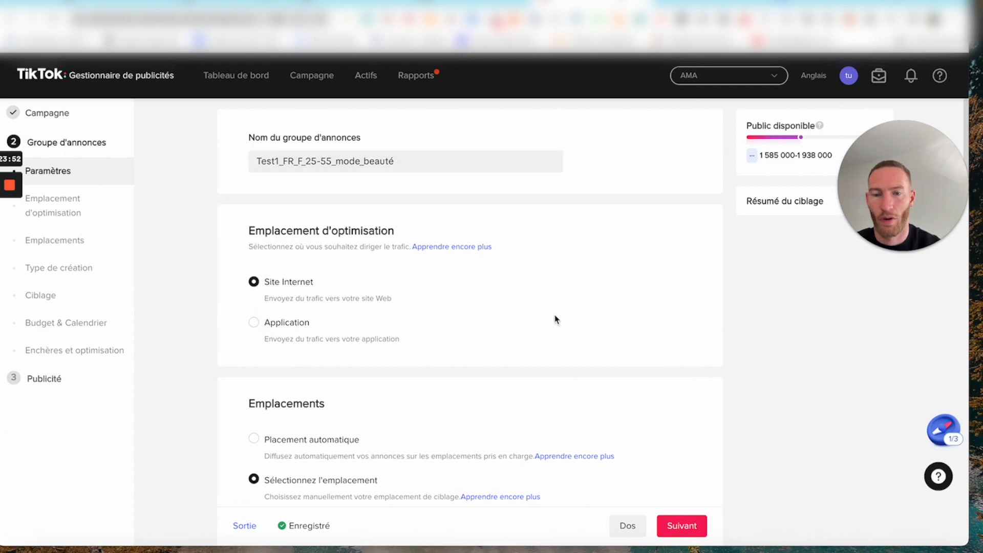
# Remove Mode et accessoires, Beauté & Style and Mode et beauté from the ad group's interest and behaviour targeting.
pyautogui.scroll(-20, 556, 320)
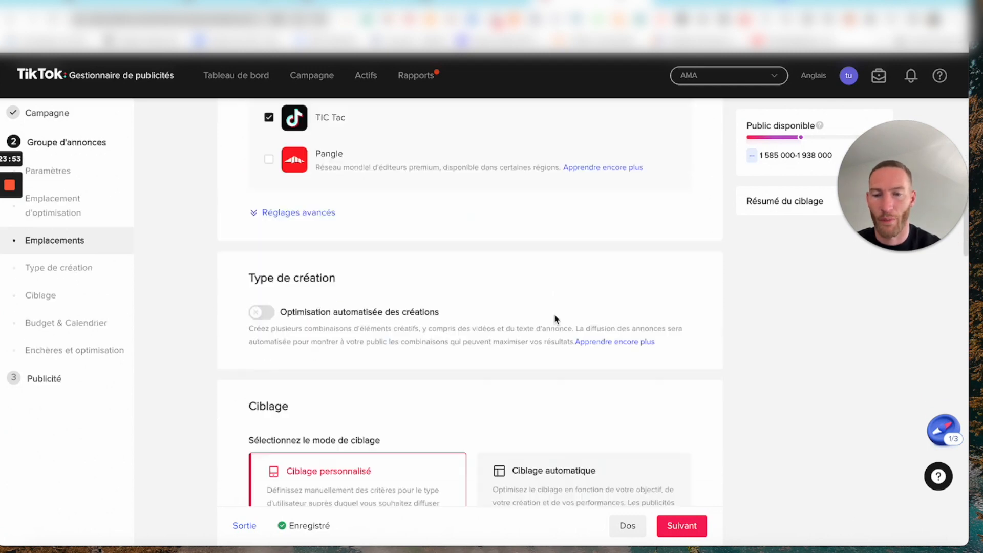
pyautogui.scroll(-4, 555, 320)
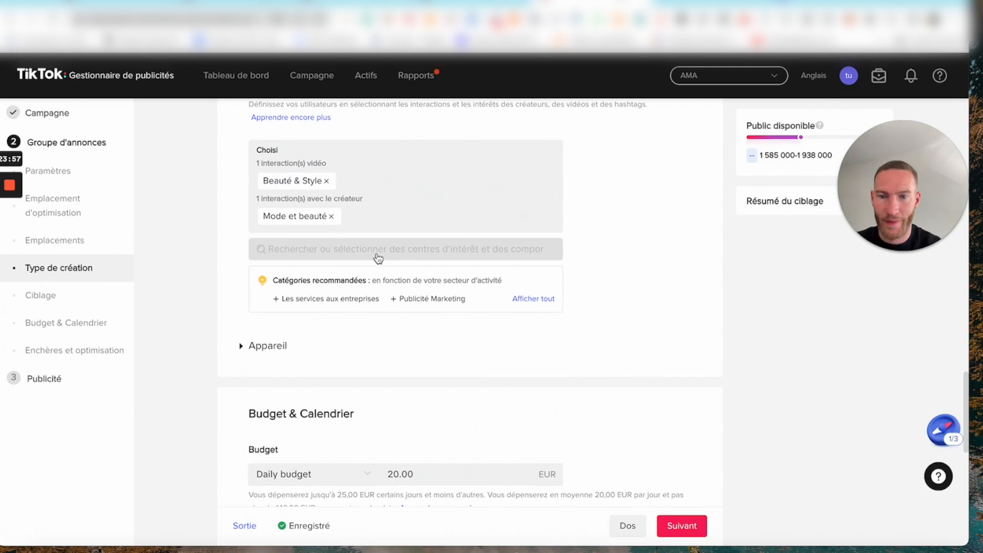
pyautogui.scroll(2, 519, 218)
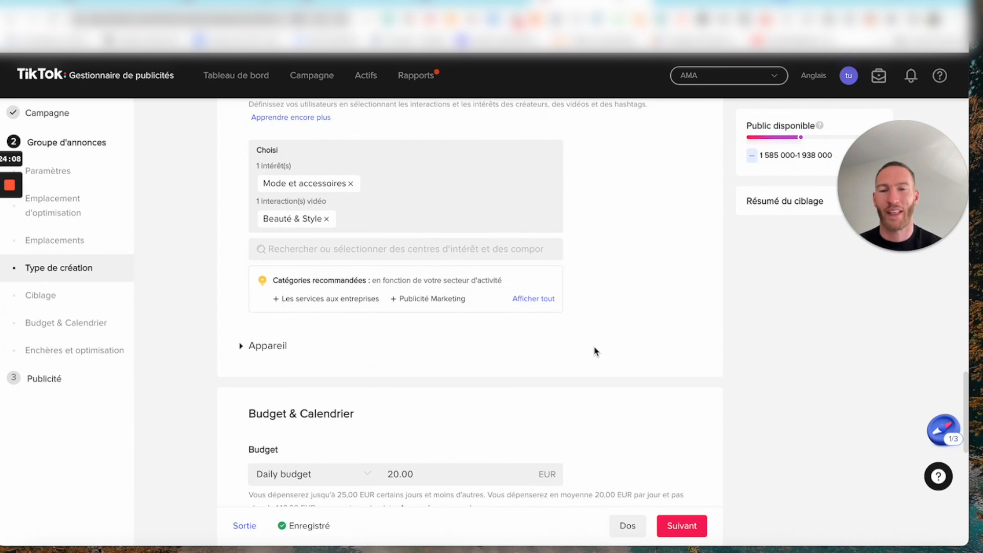
pyautogui.click(351, 183)
pyautogui.click(330, 185)
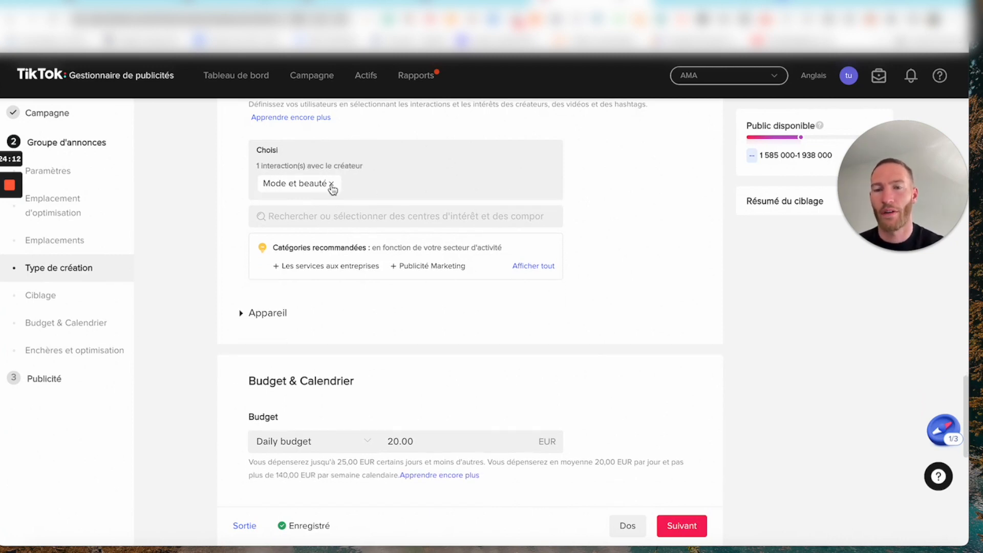
pyautogui.click(332, 184)
# Set the ad group's age targeting to Tous, try the gender options and choose Tous for gender.
pyautogui.scroll(10, 618, 290)
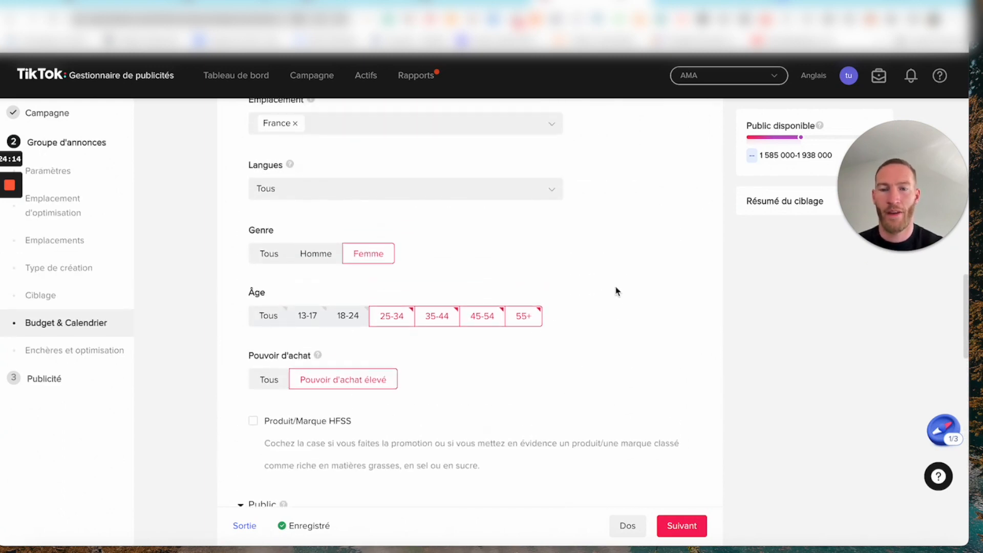
pyautogui.scroll(2, 617, 290)
pyautogui.click(267, 404)
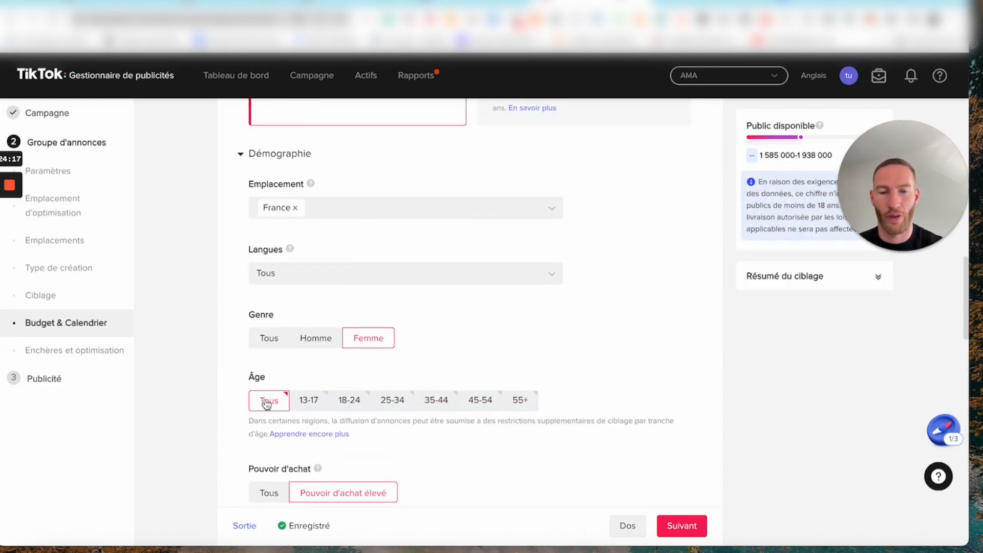
pyautogui.click(270, 339)
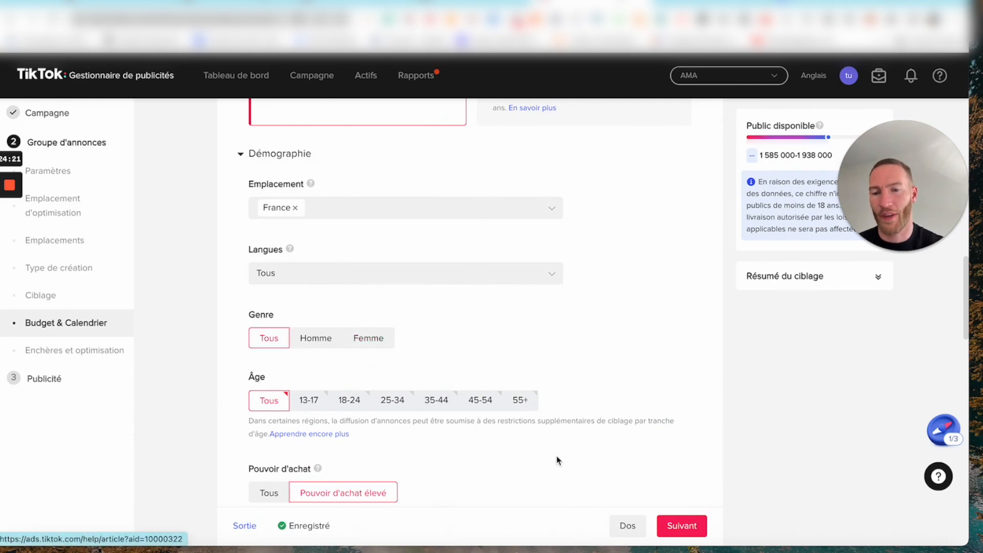
pyautogui.click(315, 343)
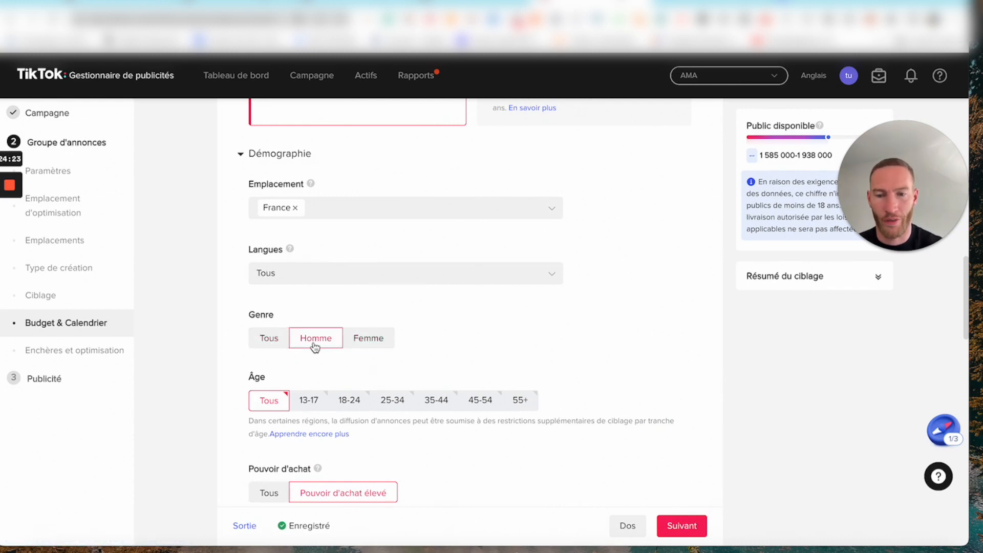
pyautogui.click(369, 344)
pyautogui.click(268, 342)
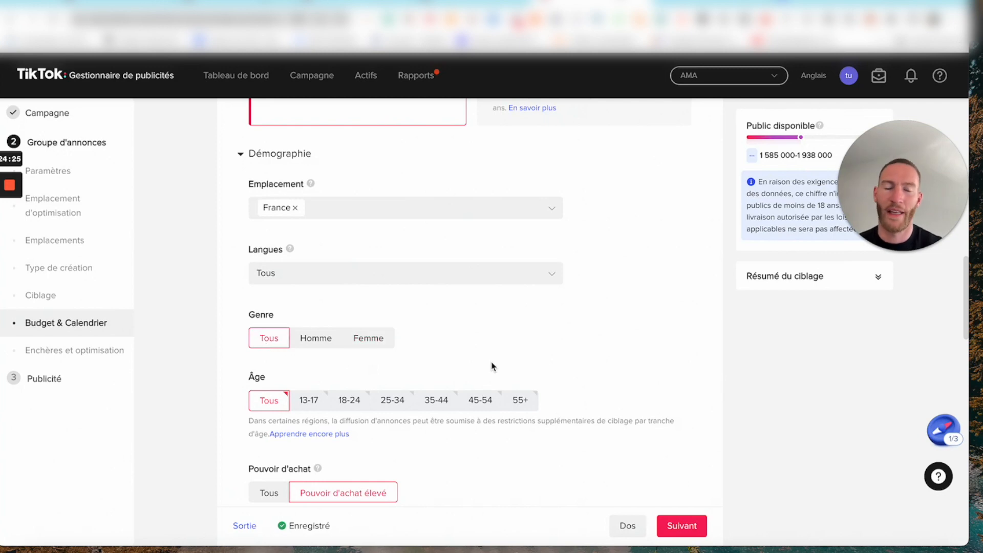
# Review the broadened targeting settings and try to set the ad group's daily budget to 10 EUR.
pyautogui.scroll(-10, 492, 367)
pyautogui.scroll(6, 492, 368)
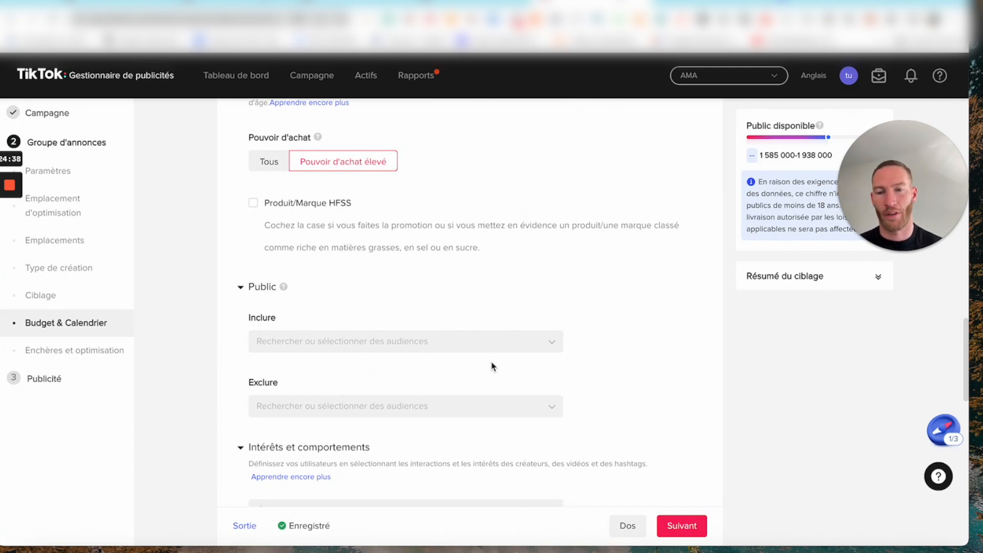
pyautogui.scroll(12, 493, 367)
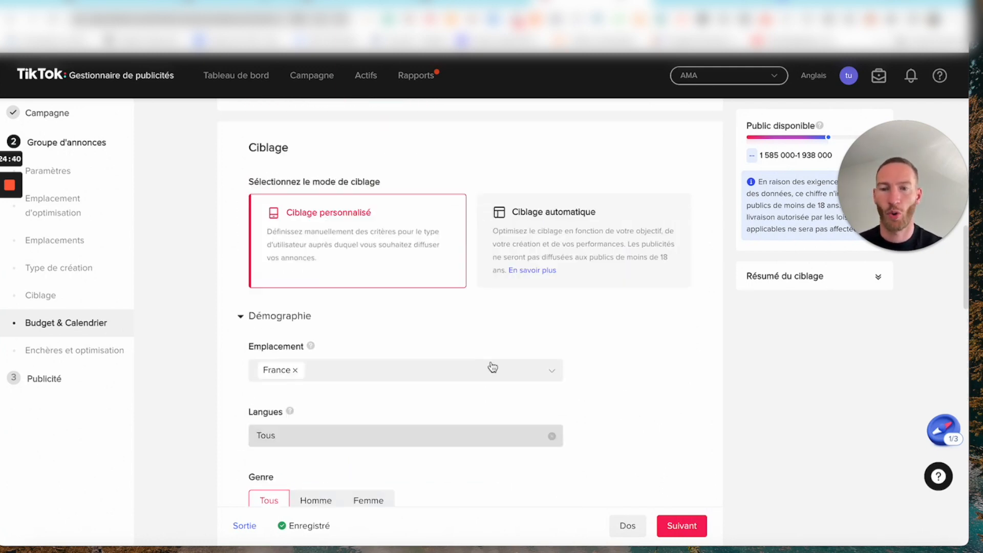
pyautogui.scroll(-6, 493, 367)
pyautogui.scroll(-12, 492, 367)
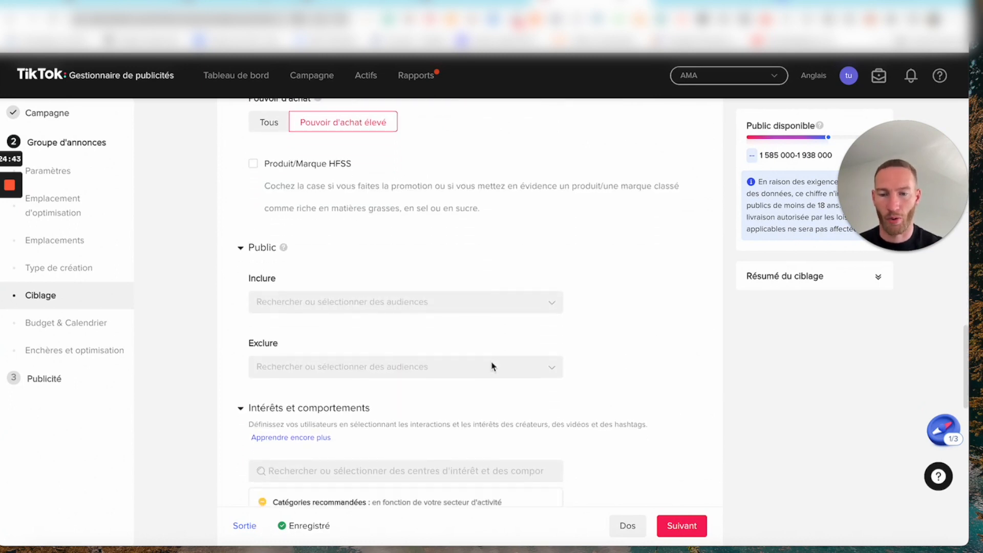
pyautogui.click(451, 377)
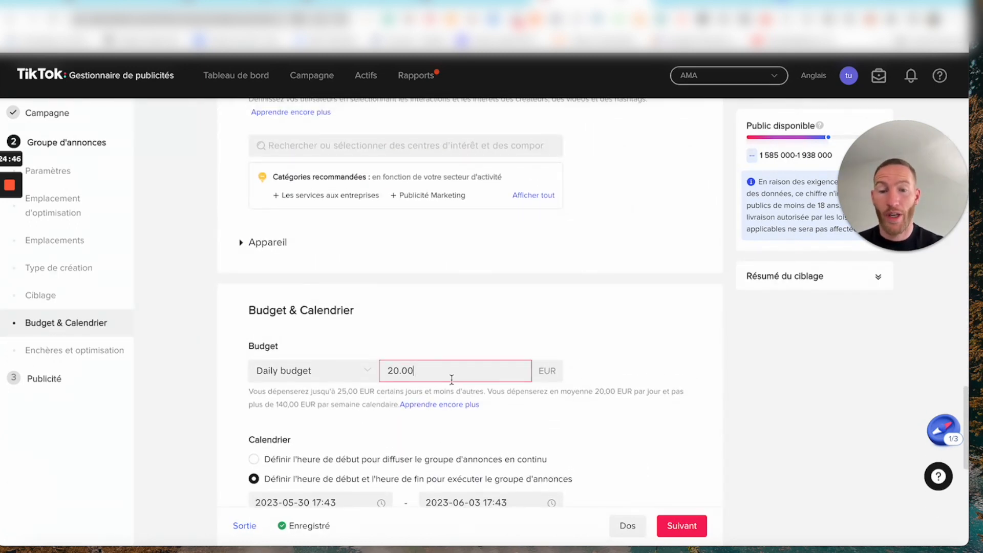
pyautogui.press('BackSpace')
pyautogui.press('BackSpace')
pyautogui.press('BackSpace')
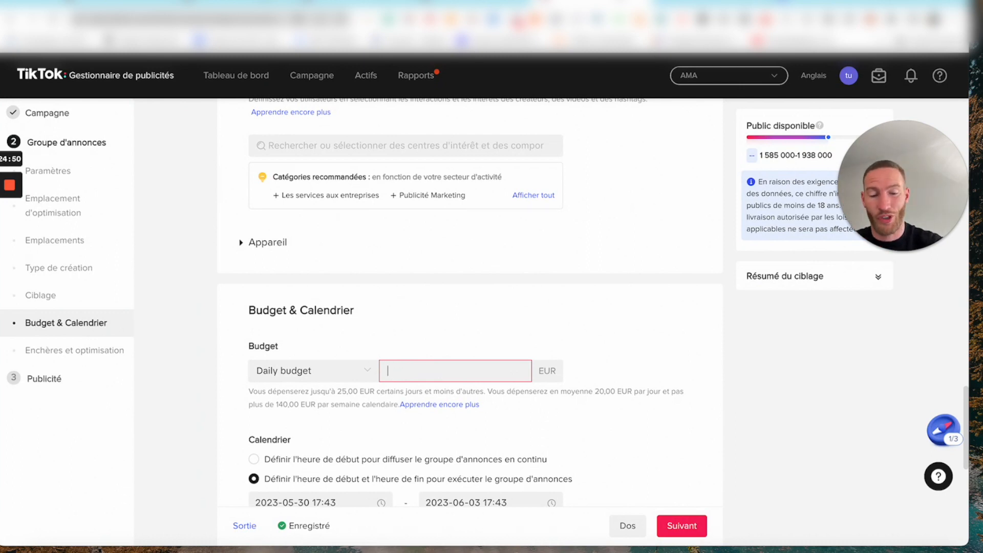
pyautogui.write('10')
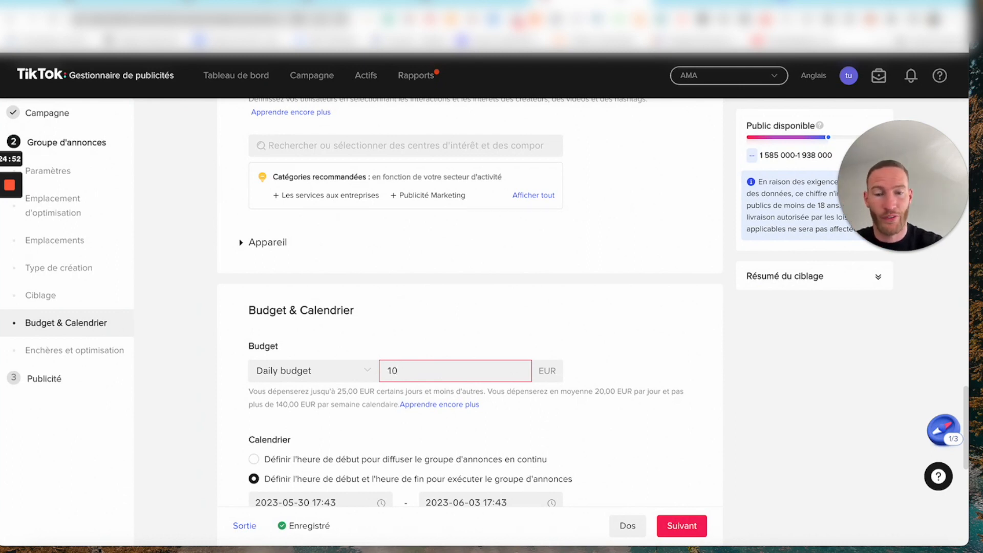
pyautogui.click(533, 323)
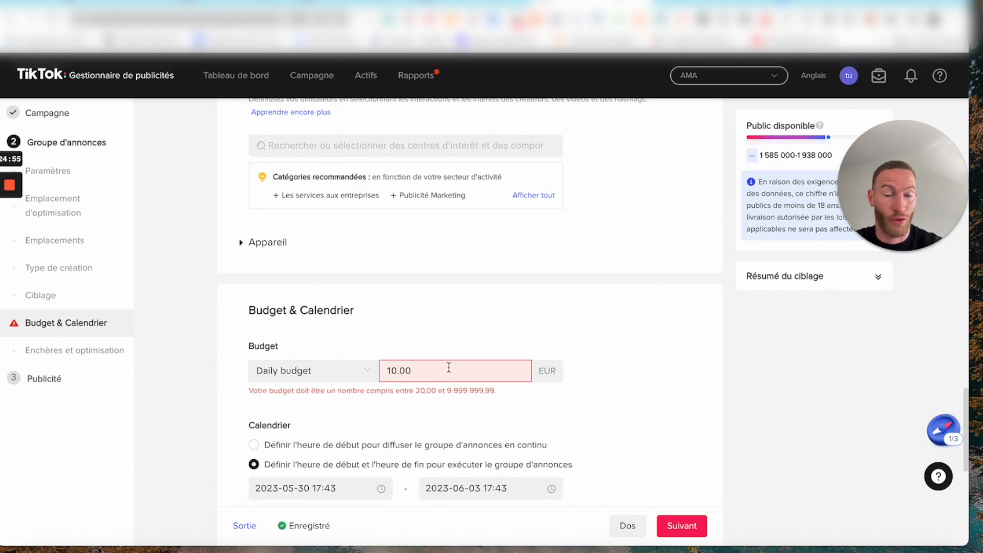
# Set the ad group's daily budget to 20 EUR.
pyautogui.press('BackSpace')
pyautogui.press('BackSpace')
pyautogui.press('BackSpace')
pyautogui.press('BackSpace')
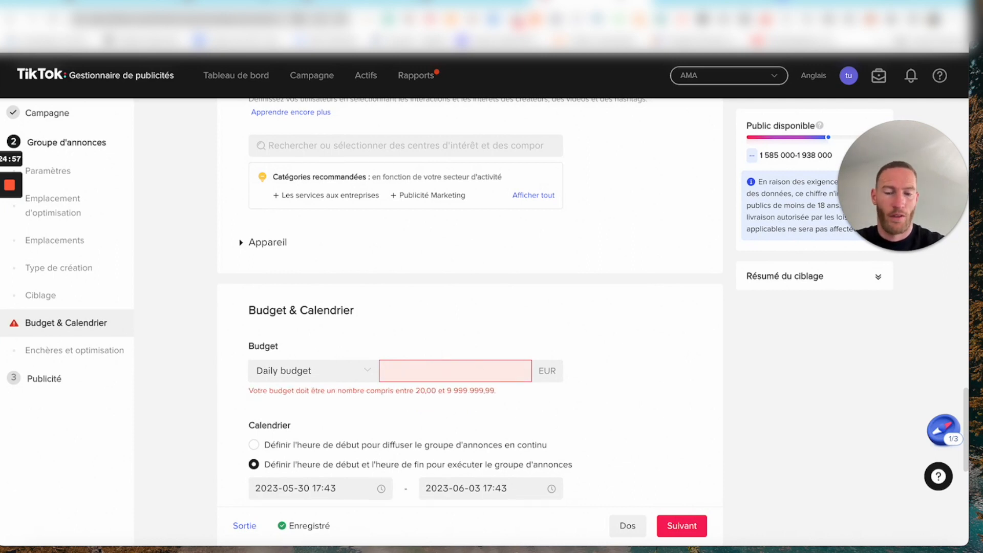
pyautogui.write('20')
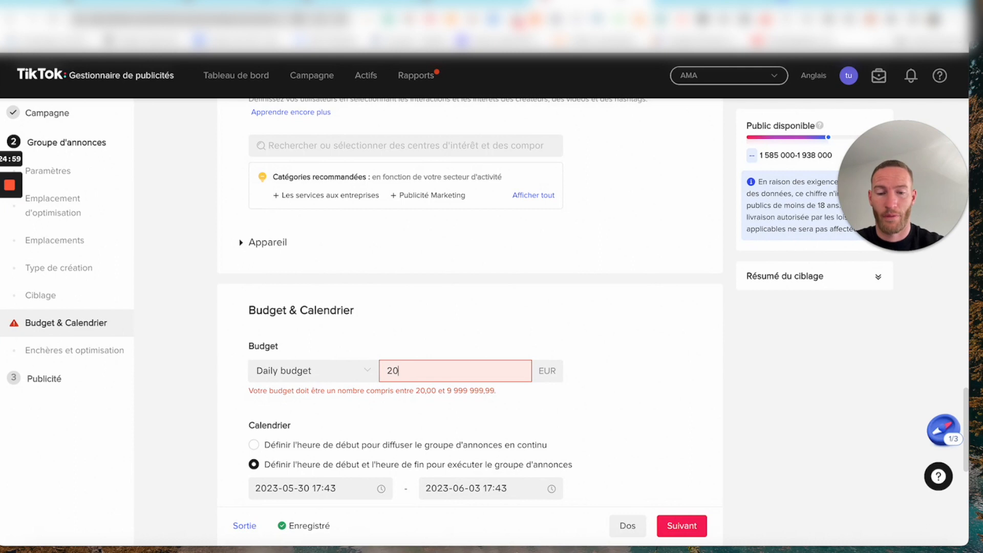
pyautogui.click(520, 332)
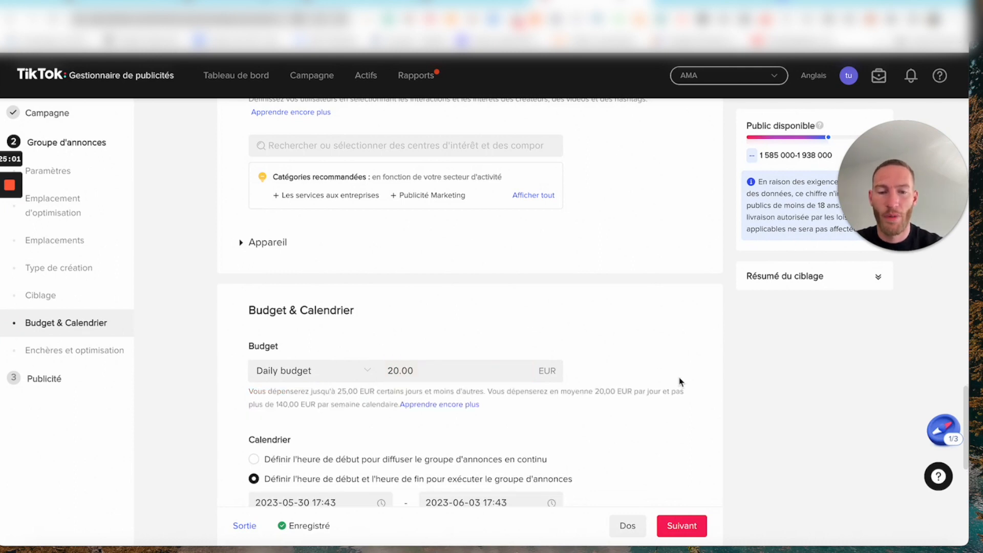
pyautogui.scroll(-4, 612, 410)
pyautogui.scroll(4, 612, 412)
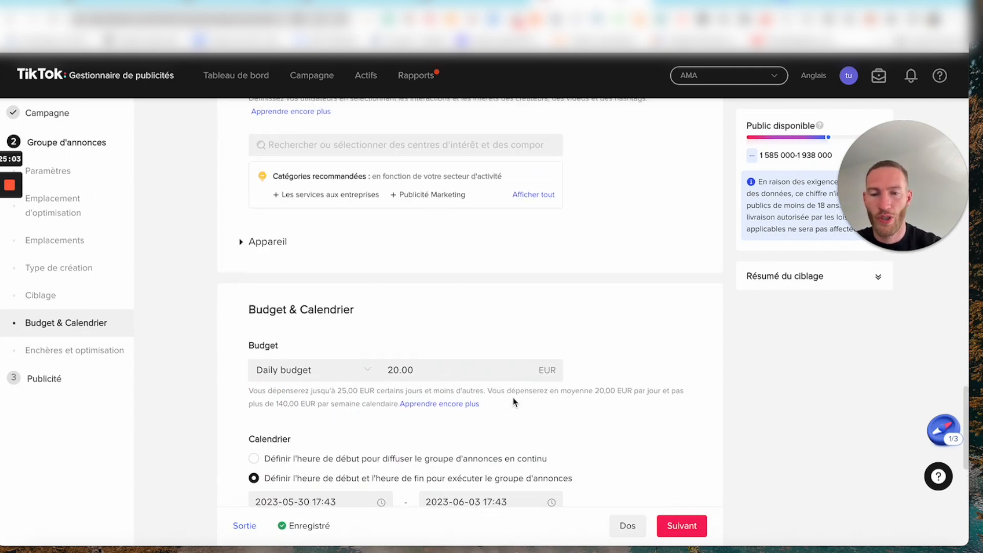
# Check the ad group's budget type, keeping Daily budget, and review the targeting and schedule settings around it.
pyautogui.click(356, 371)
pyautogui.click(303, 395)
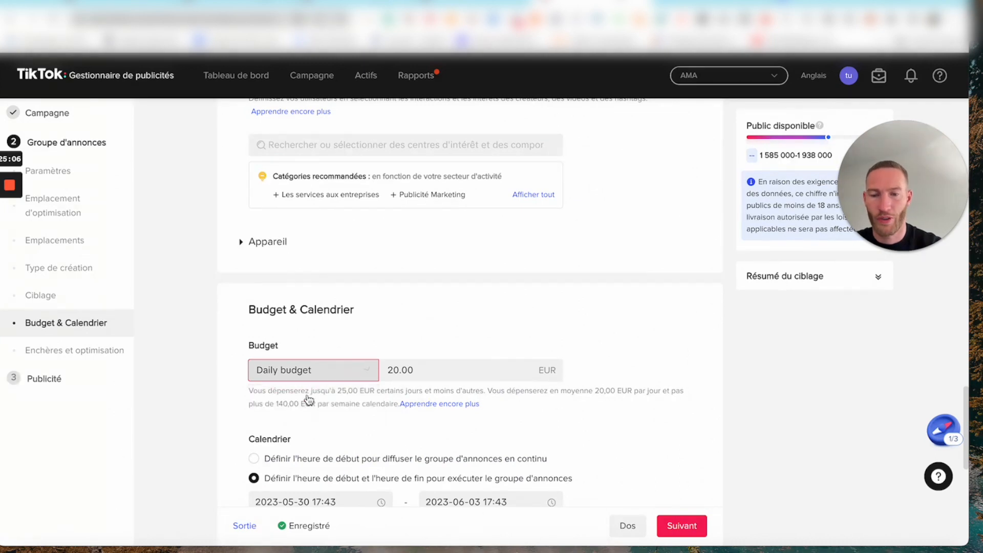
pyautogui.scroll(4, 652, 361)
pyautogui.scroll(-6, 650, 360)
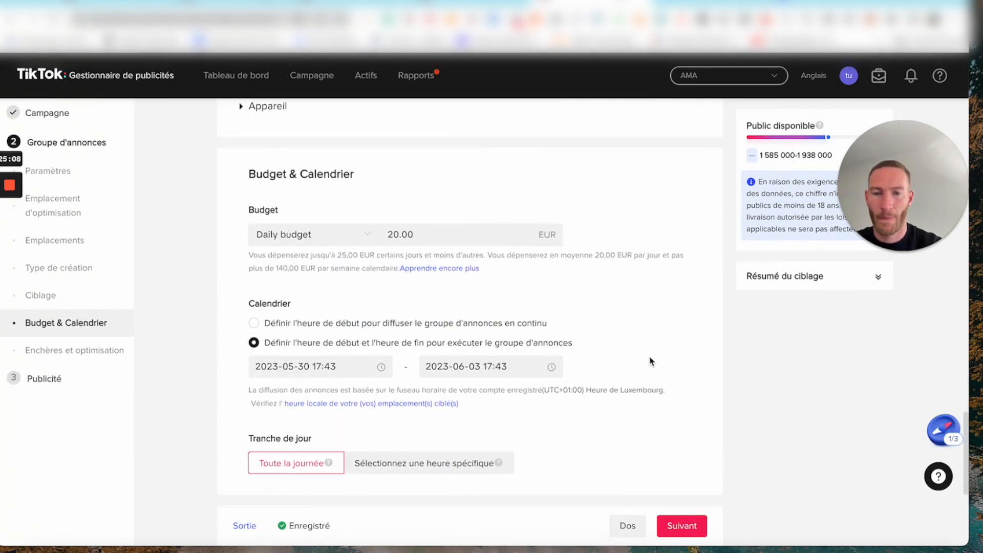
pyautogui.scroll(11, 650, 360)
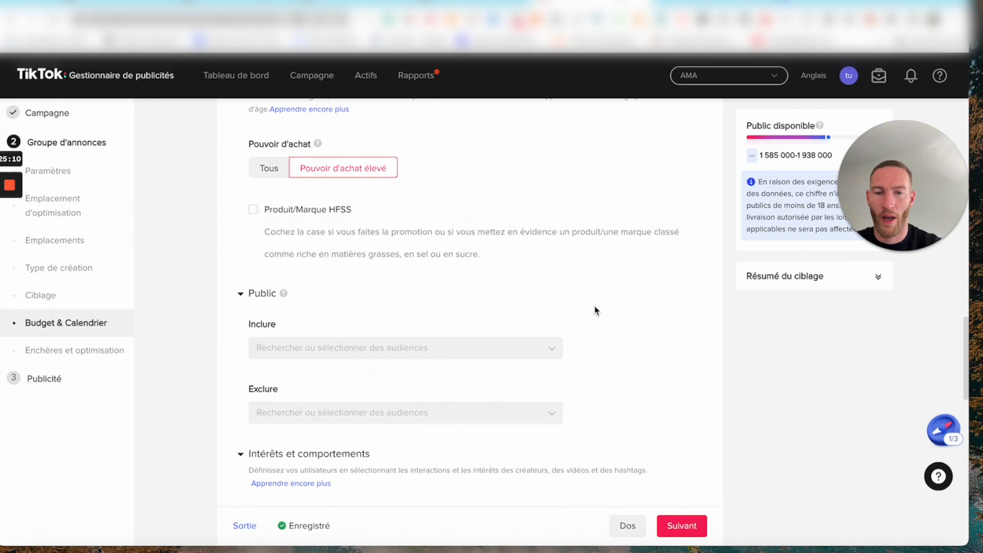
pyautogui.scroll(-10, 596, 310)
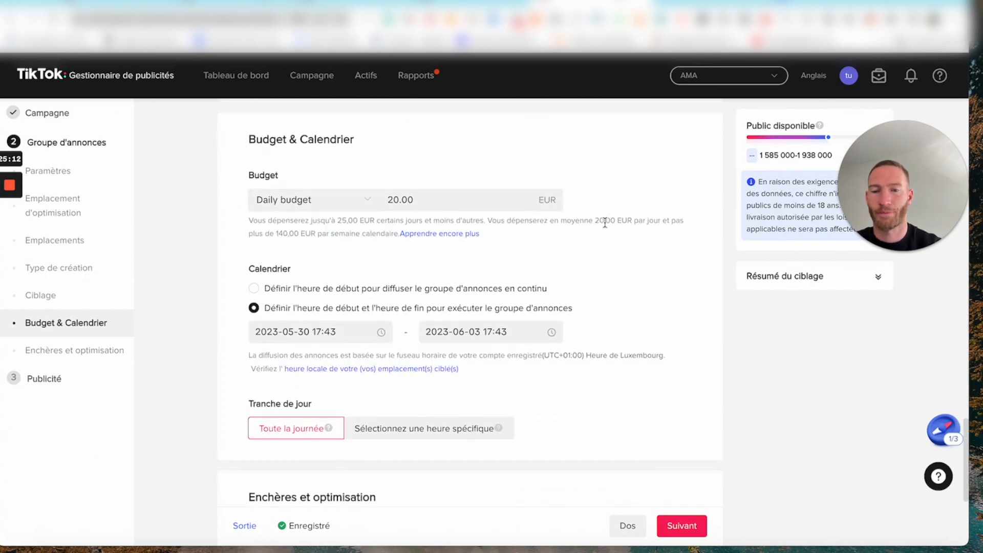
pyautogui.click(265, 291)
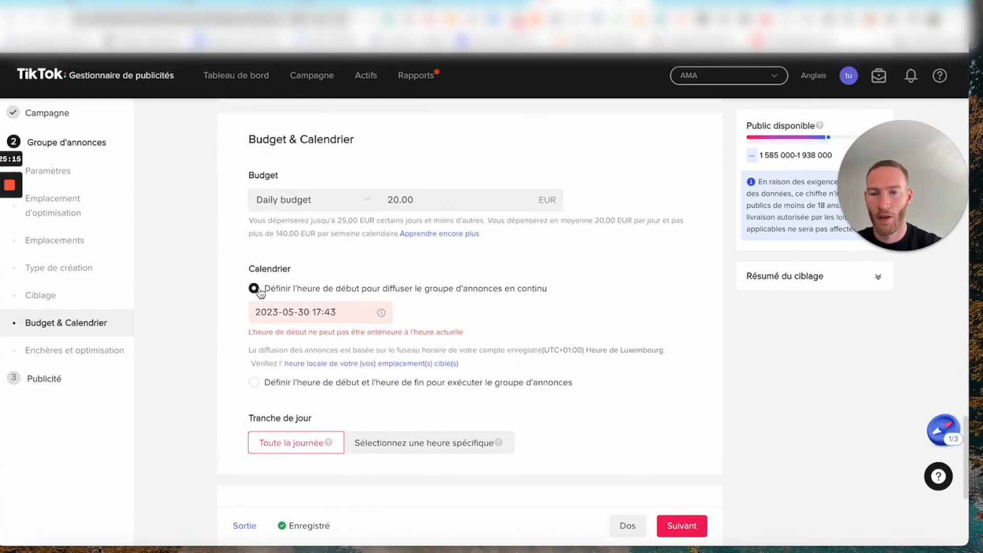
pyautogui.click(254, 383)
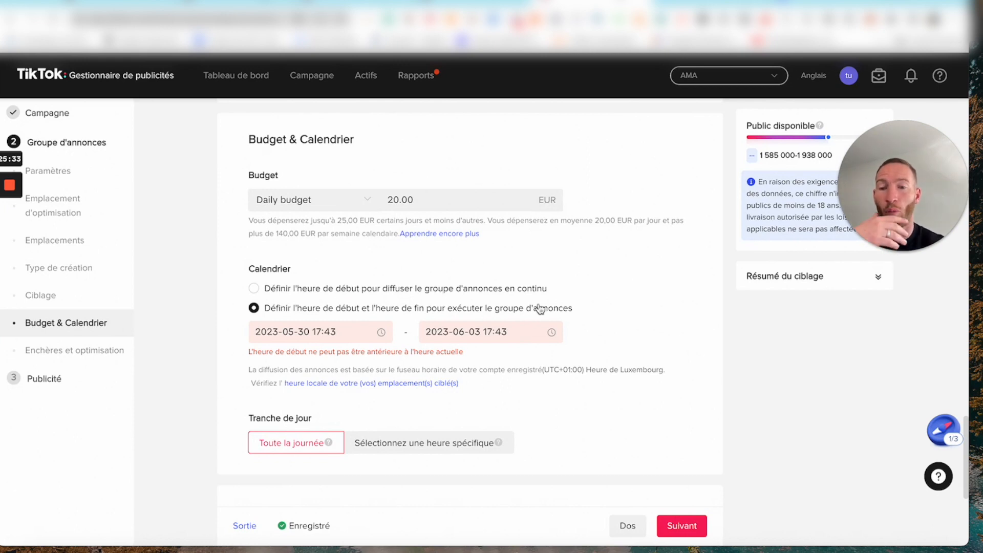
pyautogui.click(329, 332)
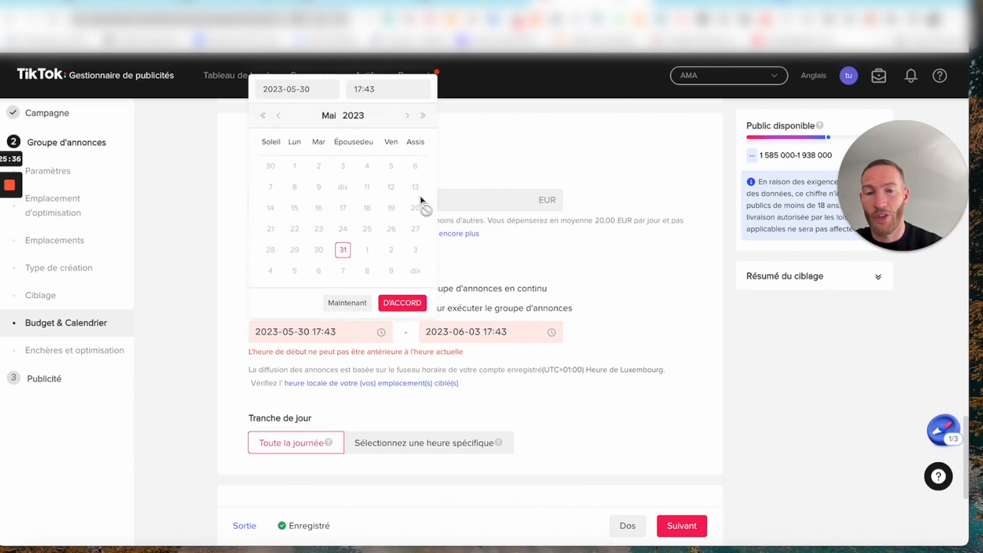
pyautogui.click(369, 252)
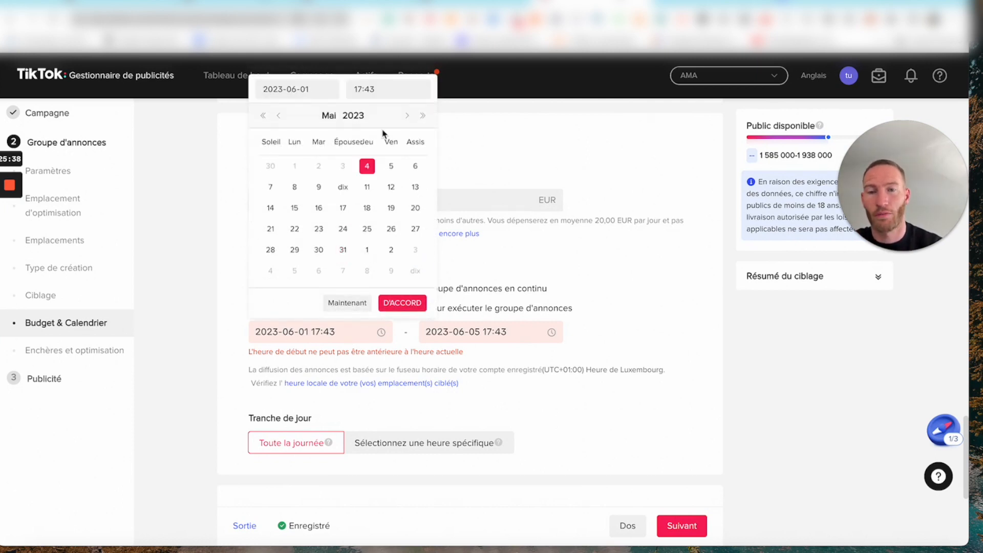
pyautogui.click(402, 303)
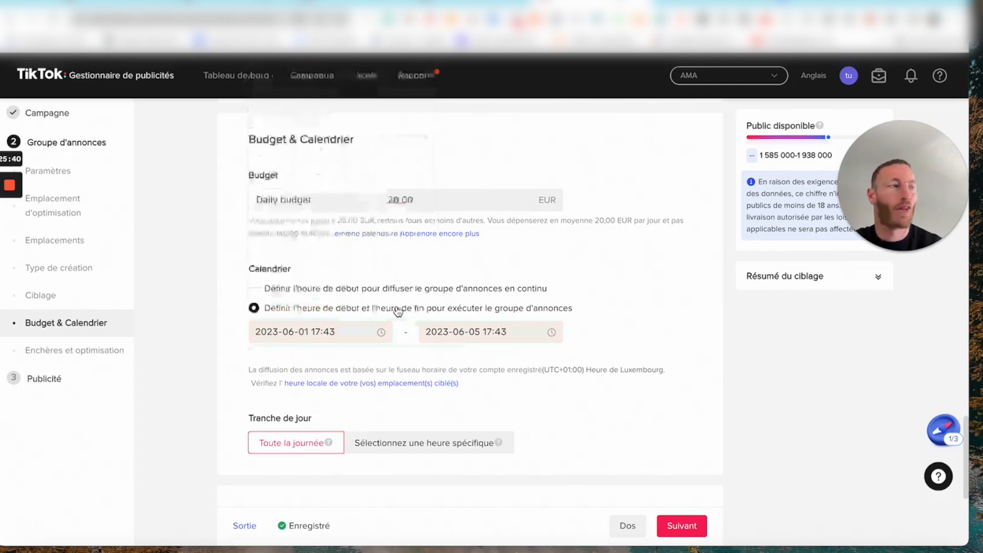
pyautogui.click(474, 332)
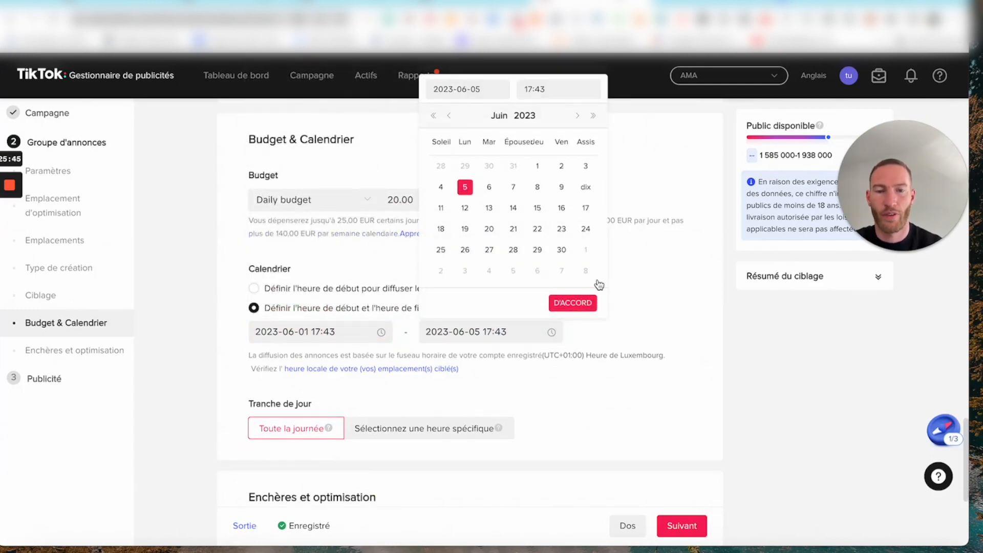
pyautogui.click(576, 305)
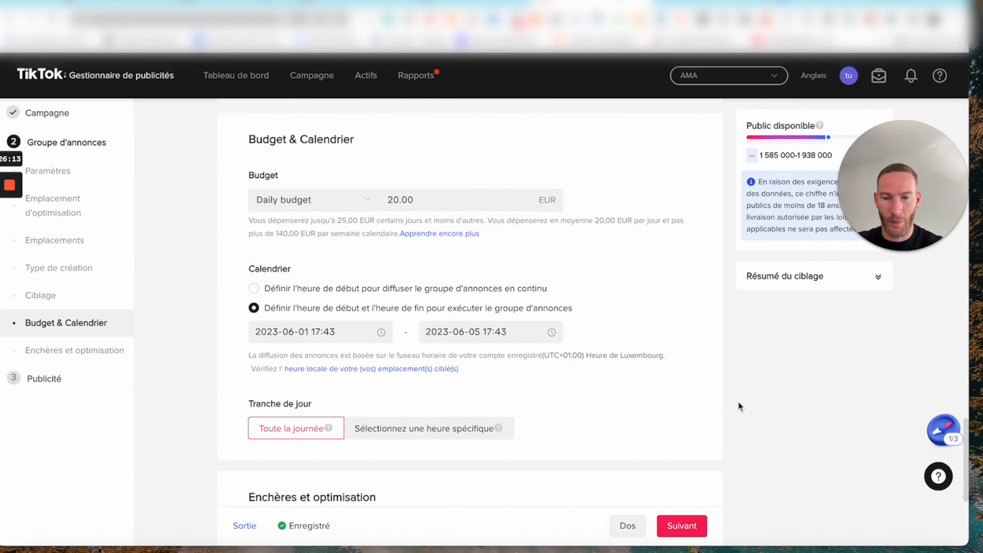
# Switch the ad group's dayparting to specific hours and mark Monday from 04:00 to 09:00.
pyautogui.scroll(-2, 617, 409)
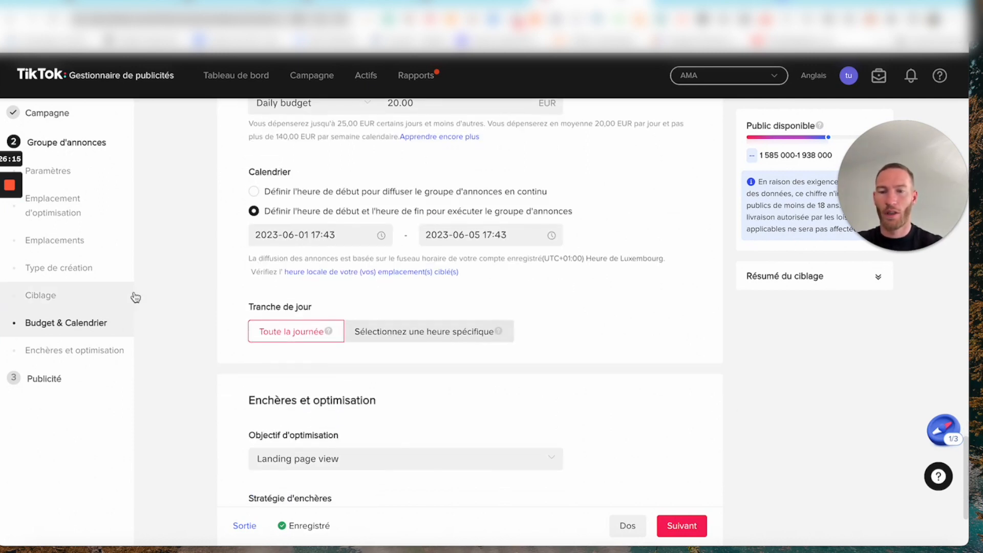
pyautogui.click(436, 333)
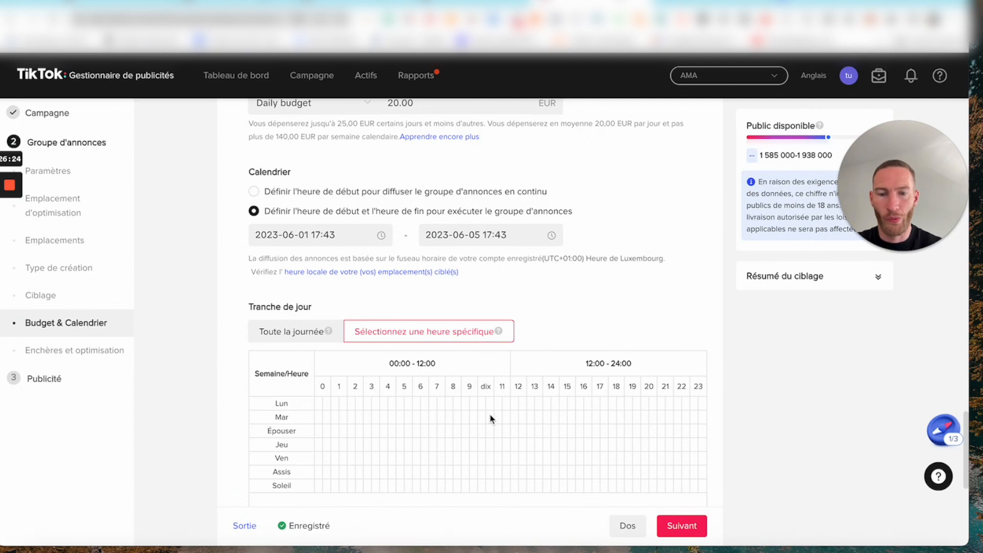
pyautogui.moveTo(383, 404); pyautogui.dragTo(393, 404)
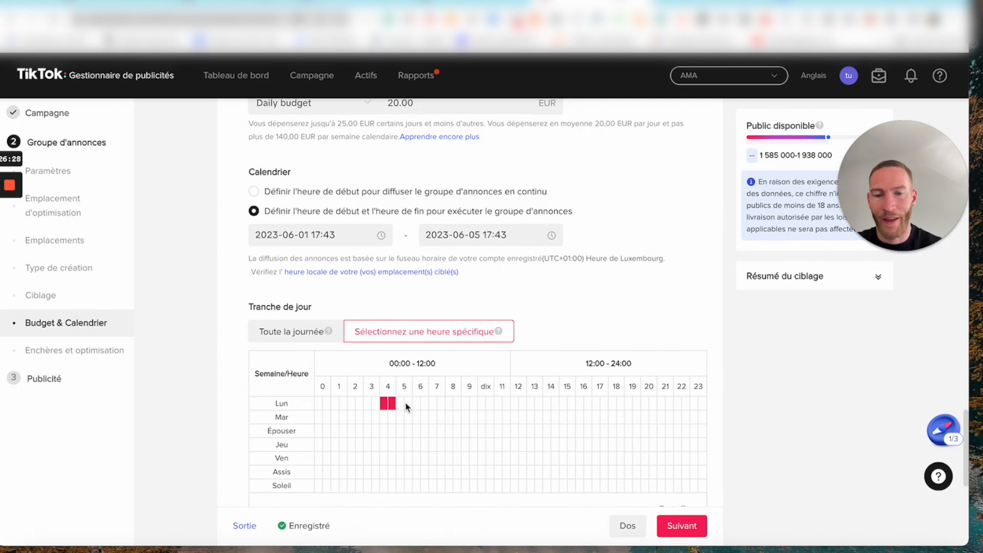
pyautogui.click(401, 402)
pyautogui.click(408, 402)
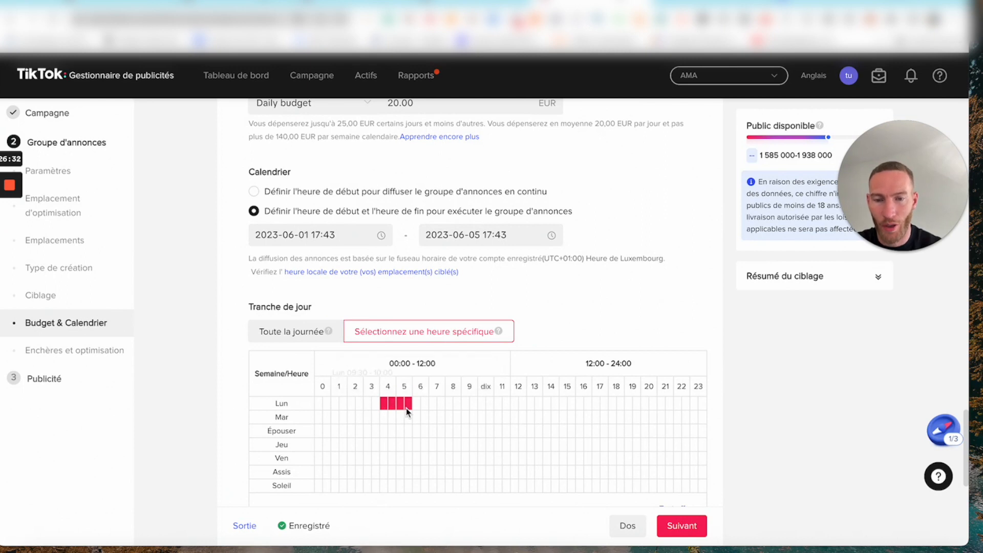
pyautogui.click(416, 403)
pyautogui.click(449, 404)
pyautogui.click(457, 404)
pyautogui.click(441, 404)
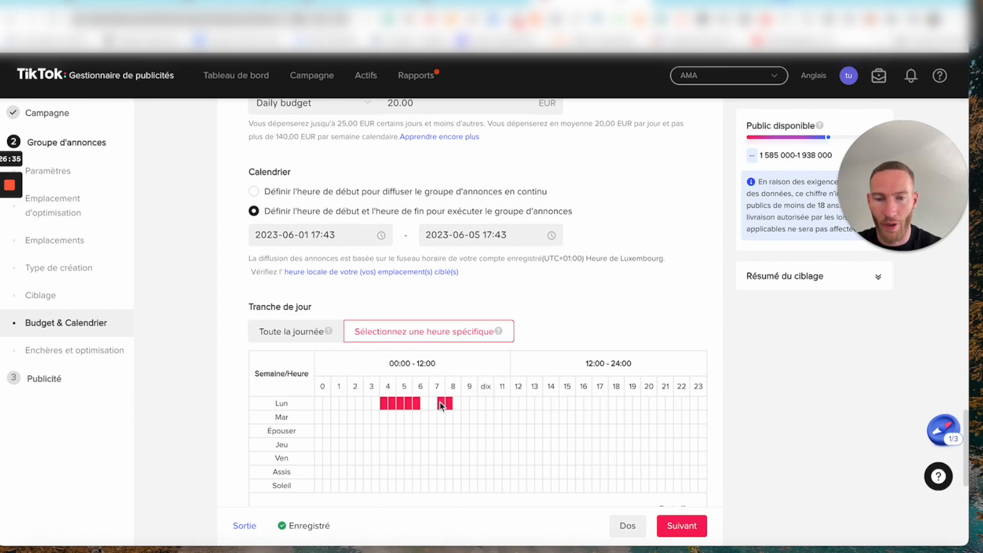
pyautogui.click(432, 403)
pyautogui.click(425, 403)
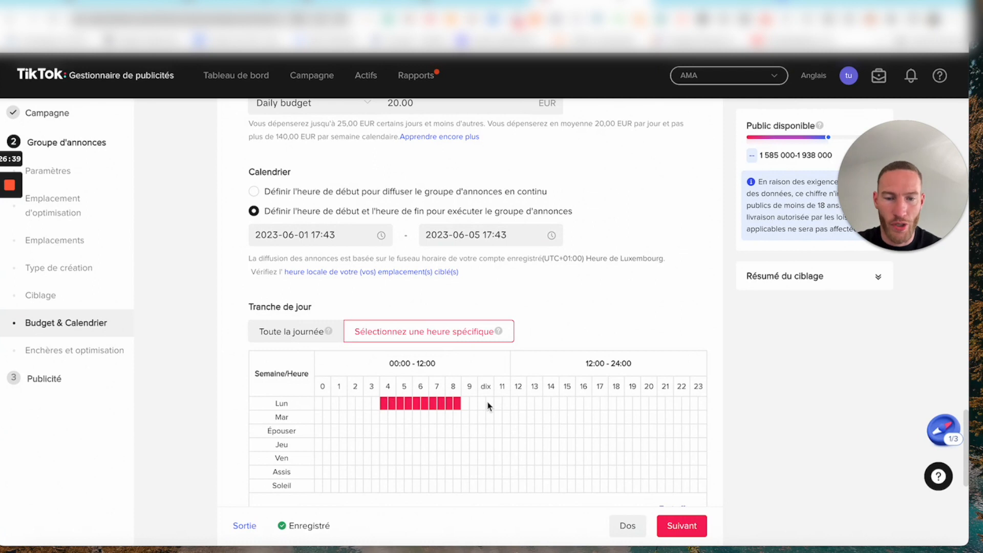
# Mark Monday from 14:00 to 19:00 and from 21:00 to 24:00, and return the dayparting to Toute la journée.
pyautogui.click(547, 404)
pyautogui.click(555, 403)
pyautogui.click(571, 404)
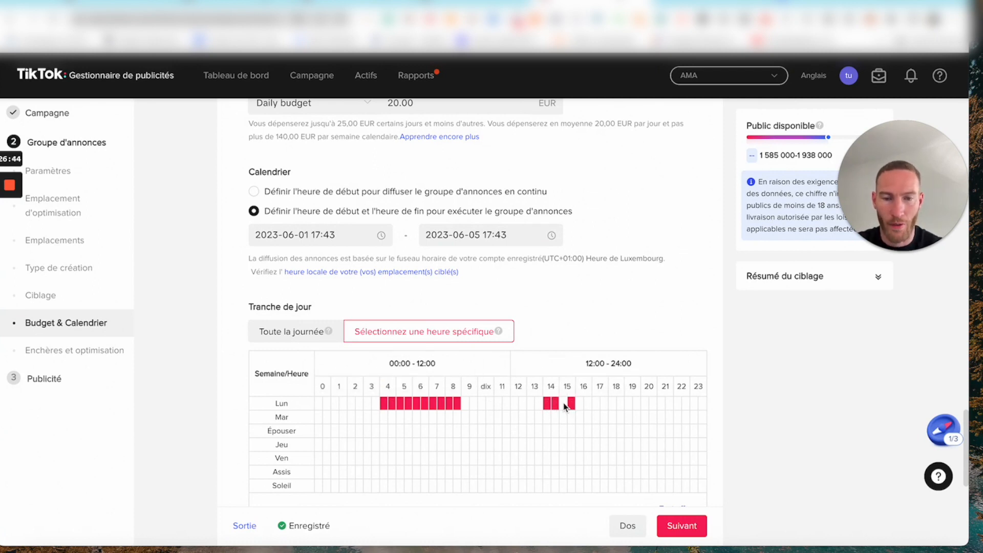
pyautogui.moveTo(583, 407); pyautogui.dragTo(624, 406)
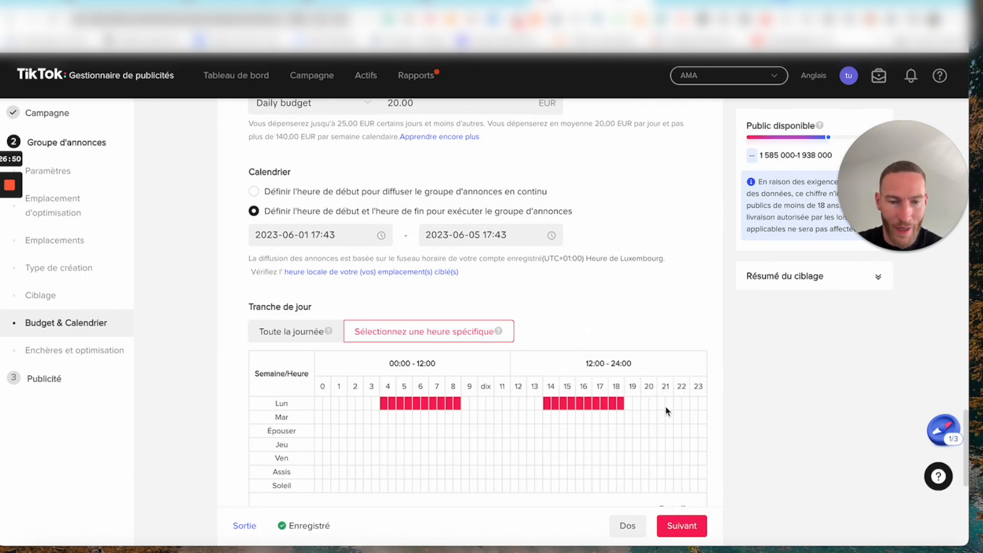
pyautogui.moveTo(662, 407); pyautogui.dragTo(704, 404)
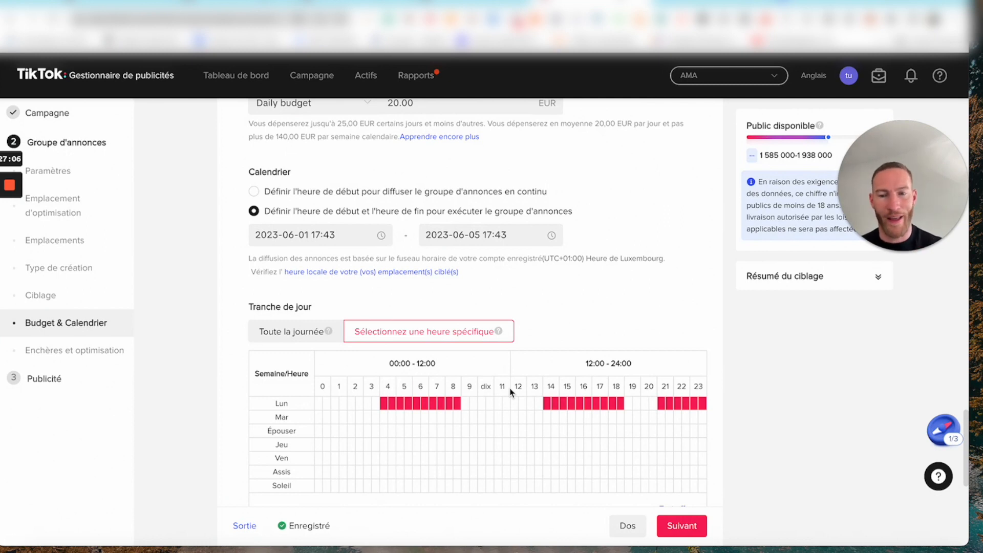
pyautogui.click(299, 336)
# Keep Vue de la page de destination as the ad group's optimisation goal and continue to the ad level.
pyautogui.scroll(-3, 423, 380)
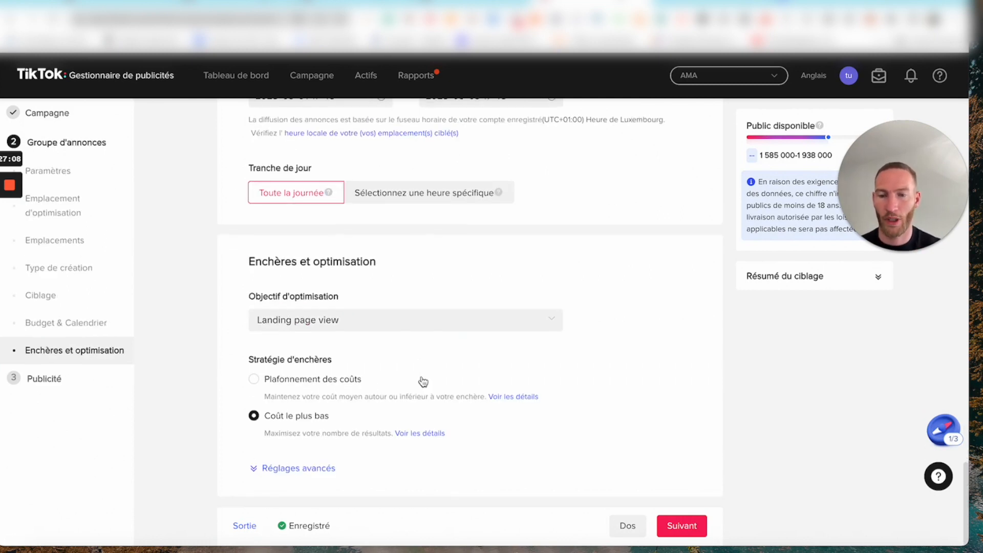
pyautogui.click(485, 333)
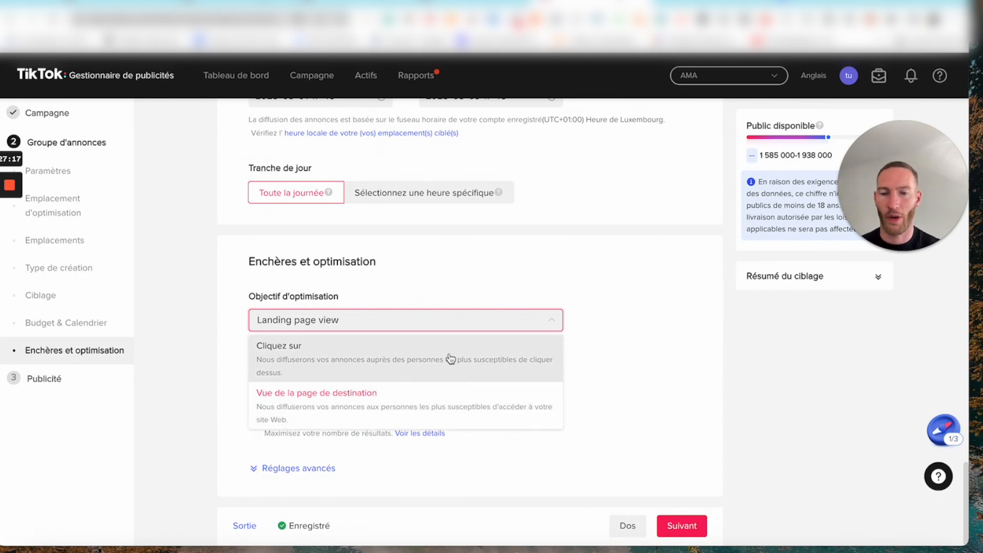
pyautogui.click(437, 405)
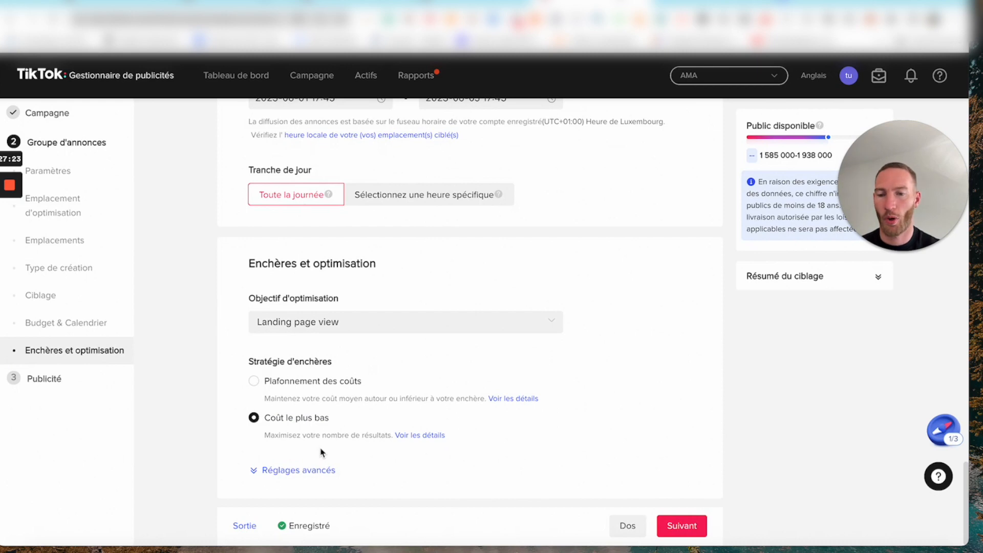
pyautogui.click(683, 526)
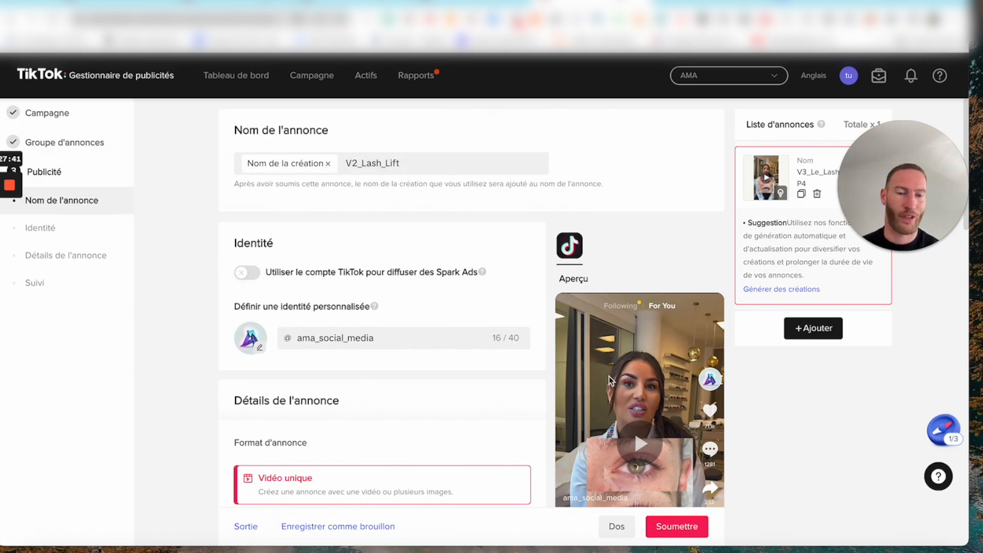
# Review the ad's custom identity, single-video format, creative and text.
pyautogui.scroll(-2, 594, 317)
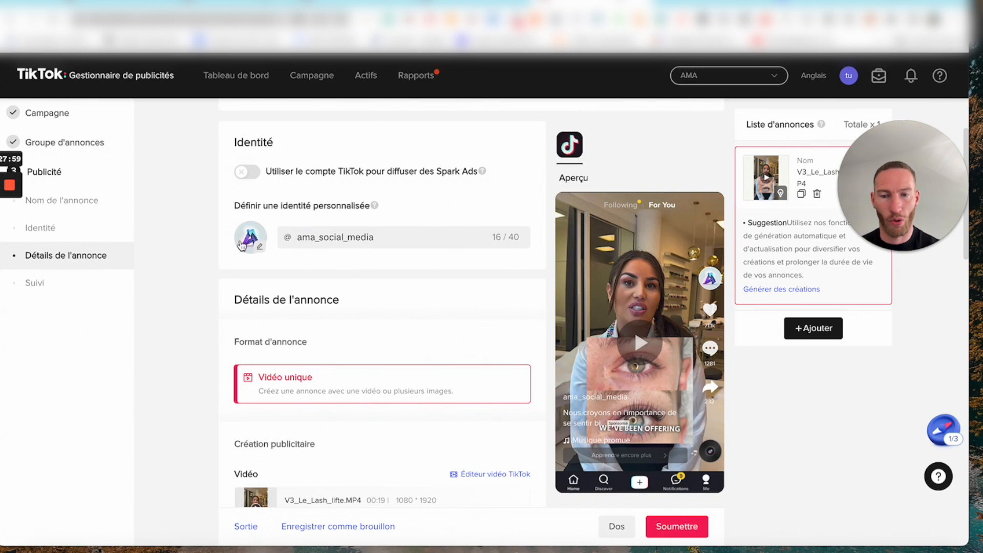
pyautogui.moveTo(399, 235); pyautogui.dragTo(297, 233)
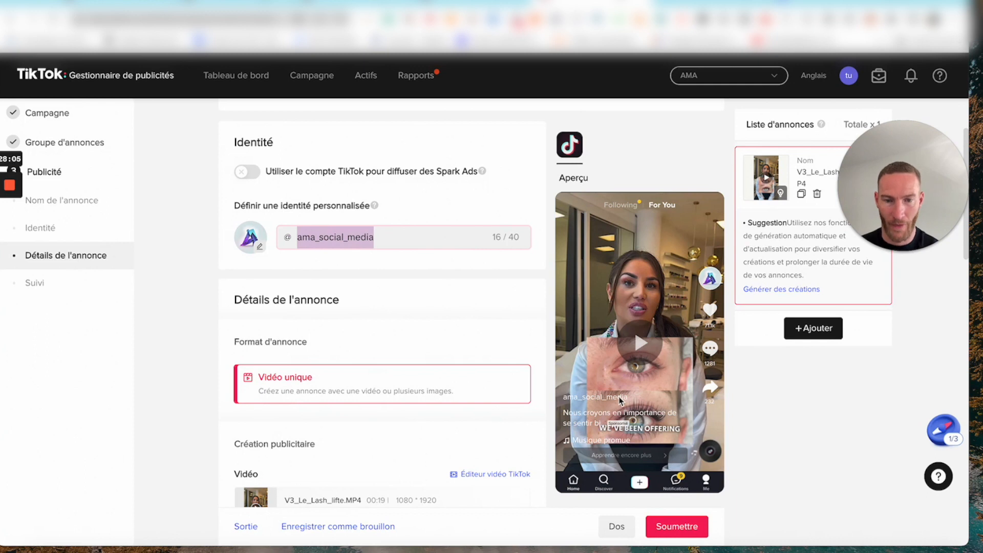
pyautogui.click(458, 268)
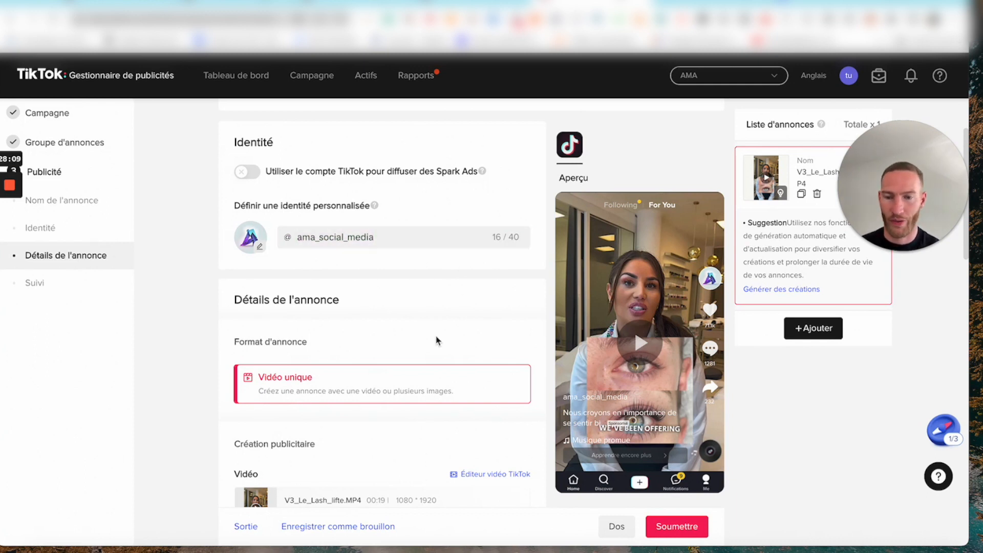
pyautogui.scroll(-4, 438, 341)
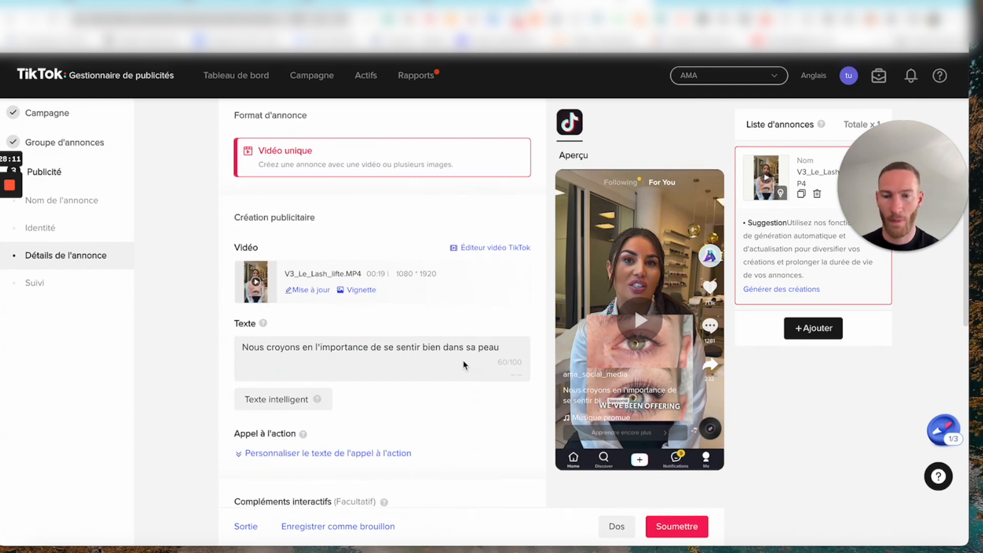
pyautogui.scroll(2, 465, 365)
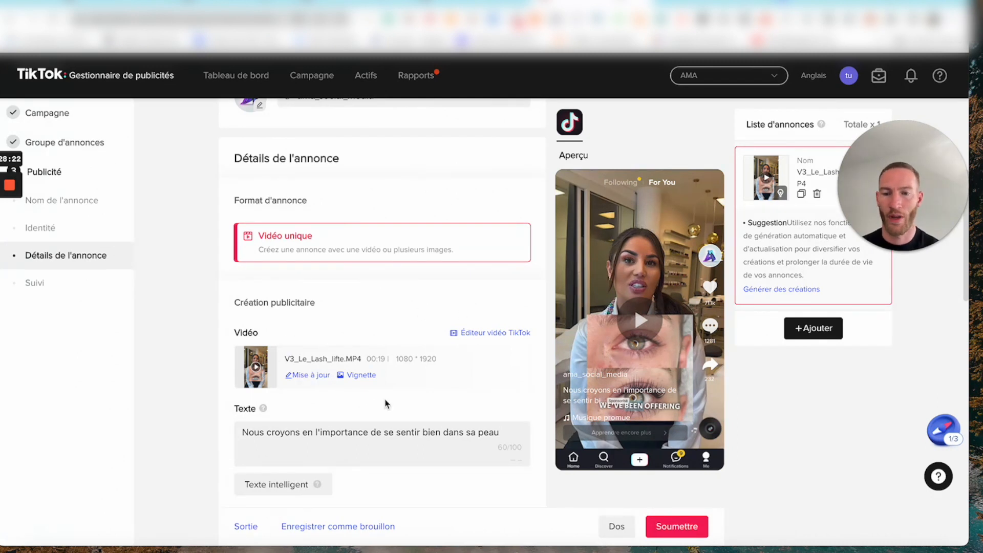
# Set the ad video's thumbnail to the second suggested frame, showing the eye close-up, and save it.
pyautogui.click(358, 375)
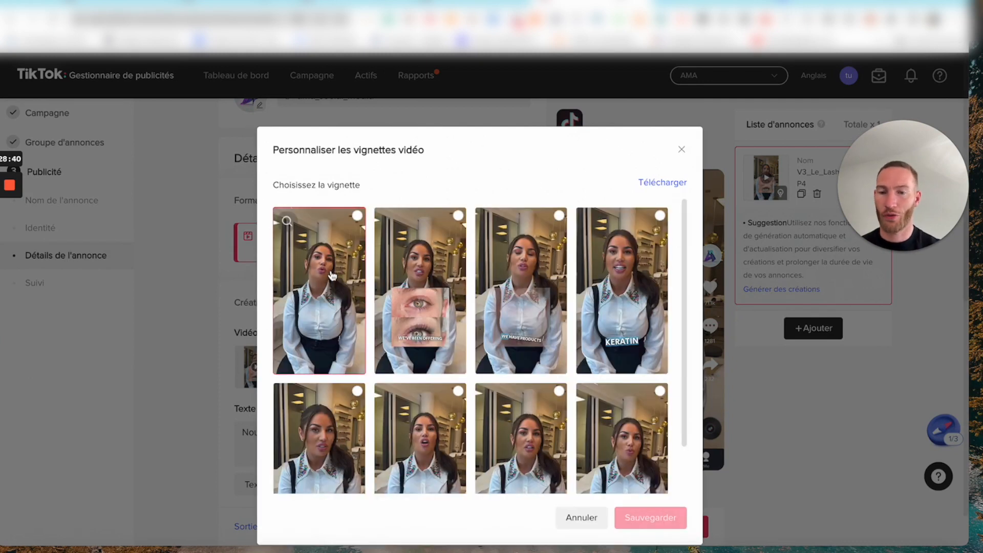
pyautogui.click(605, 363)
pyautogui.scroll(-2, 604, 363)
pyautogui.scroll(2, 605, 363)
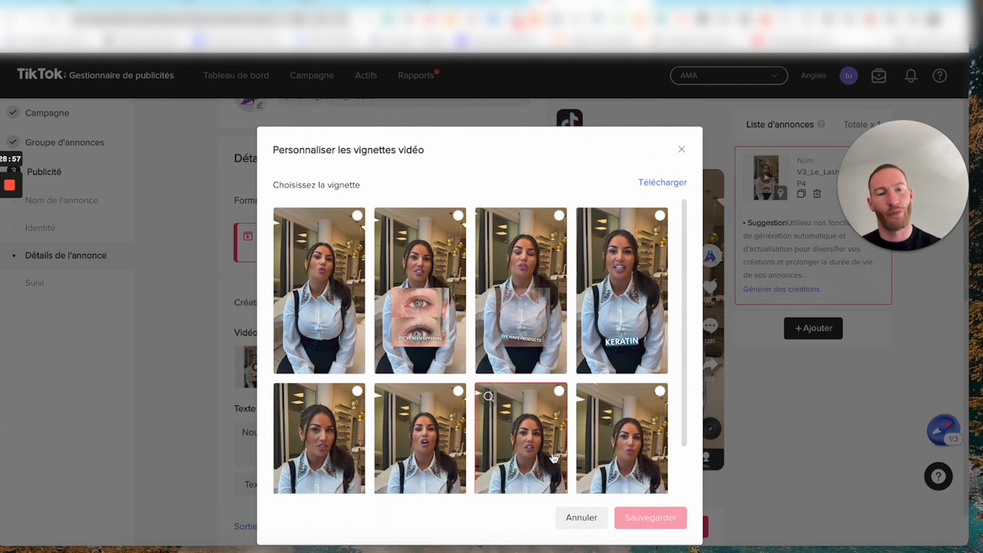
pyautogui.click(654, 185)
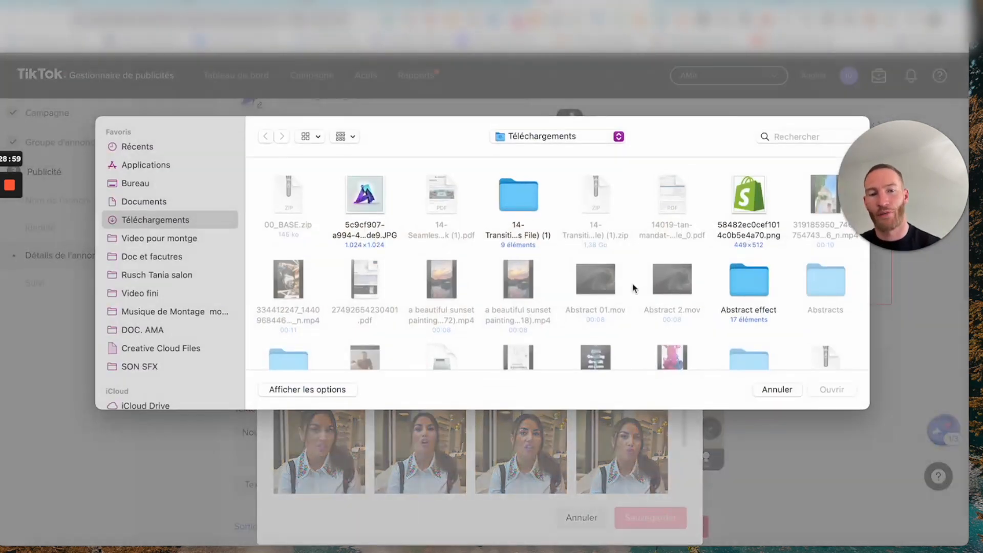
pyautogui.click(777, 390)
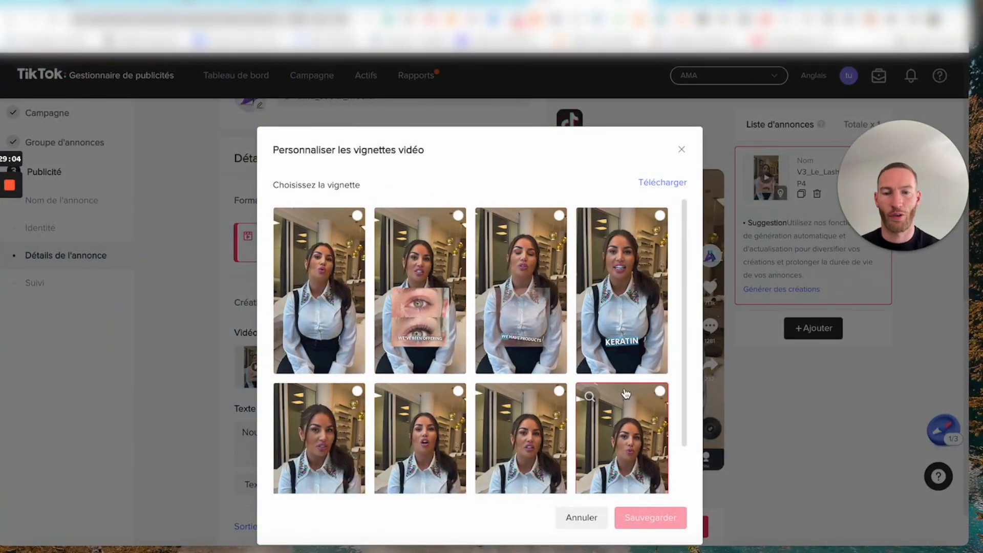
pyautogui.click(456, 293)
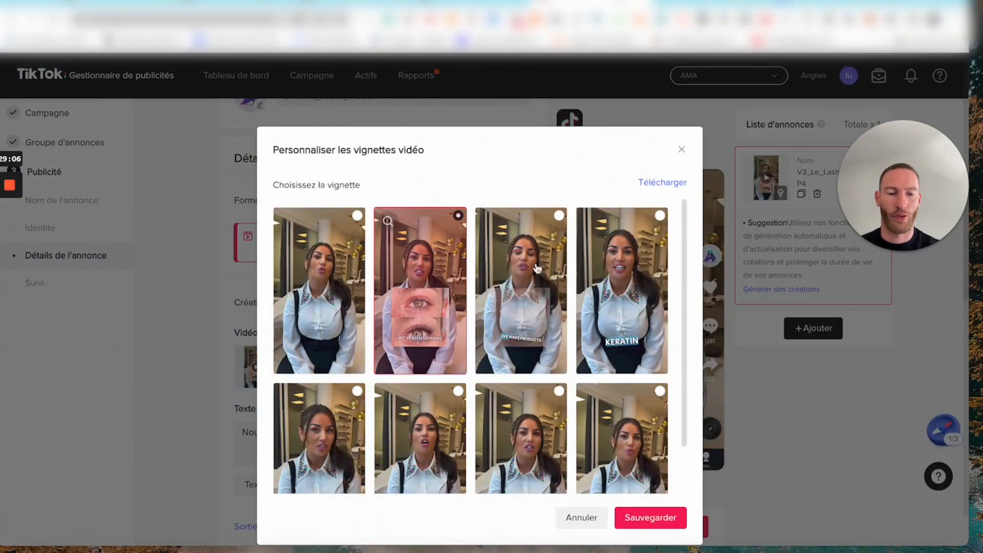
pyautogui.click(641, 521)
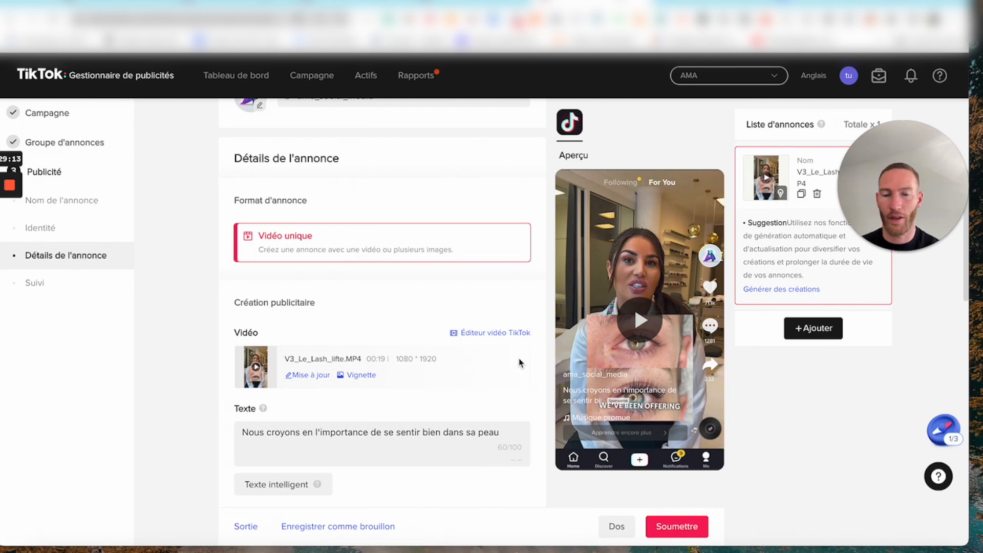
# Review the ad's call to action, interactive add-ons, website destination URL and optional tracking settings.
pyautogui.scroll(-3, 399, 454)
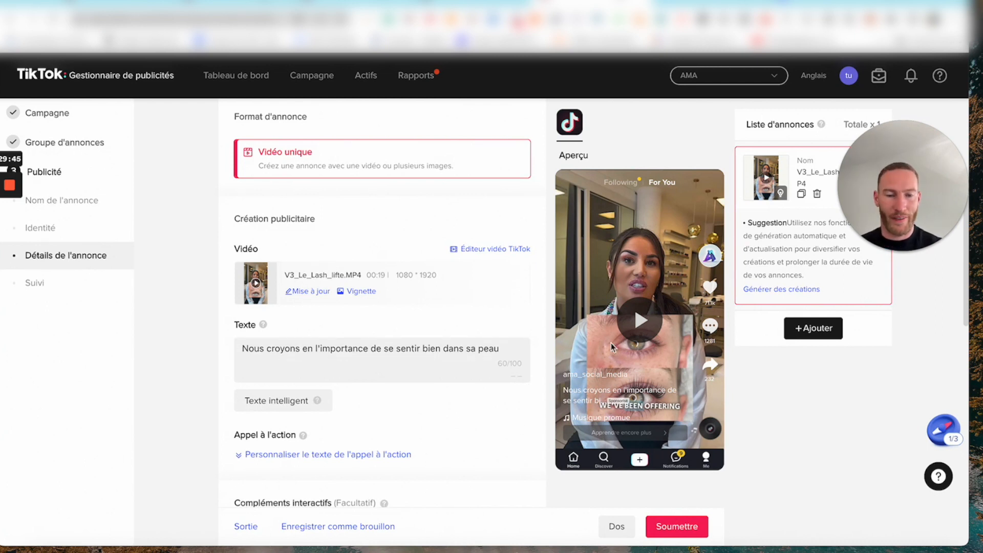
pyautogui.scroll(-5, 432, 384)
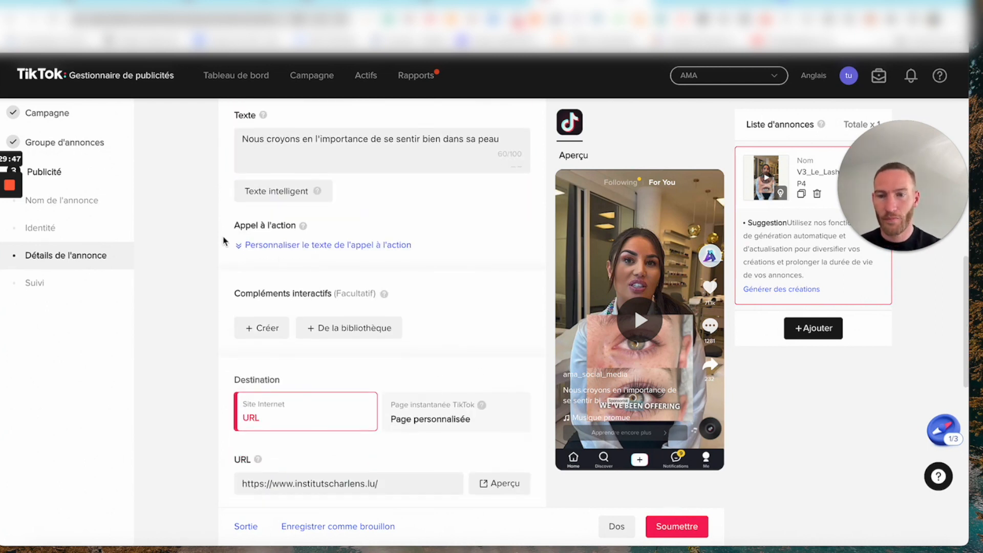
pyautogui.scroll(-2, 438, 337)
pyautogui.scroll(4, 456, 327)
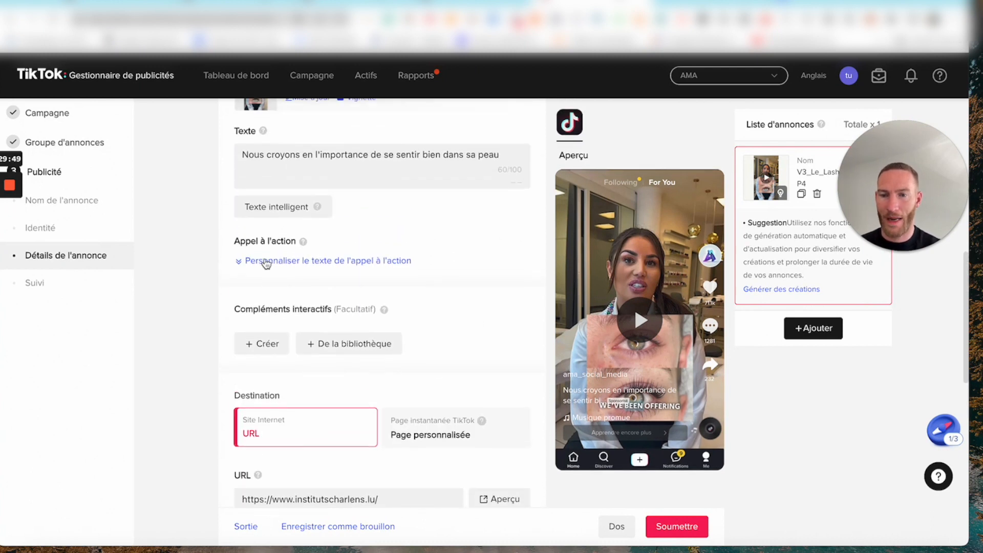
pyautogui.scroll(-3, 323, 349)
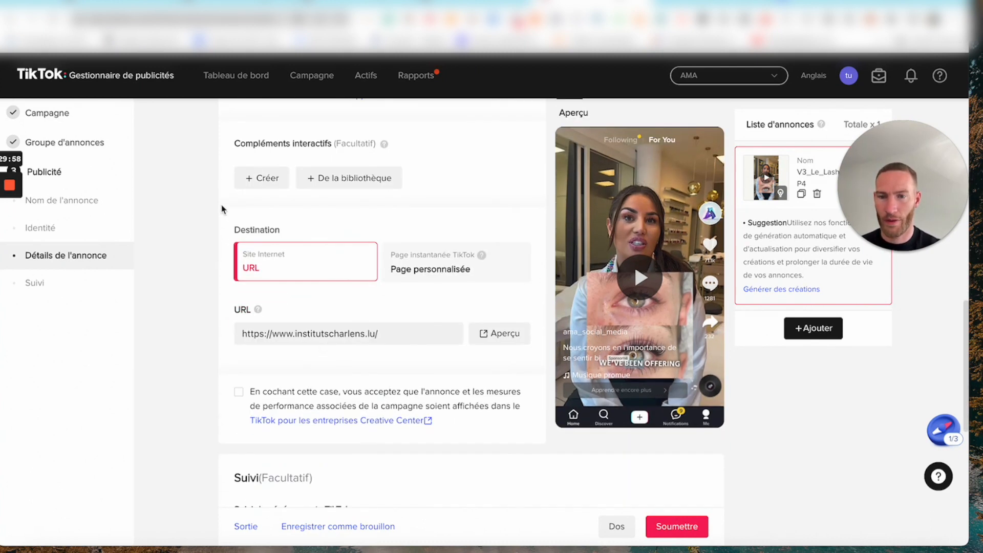
pyautogui.scroll(-2, 313, 204)
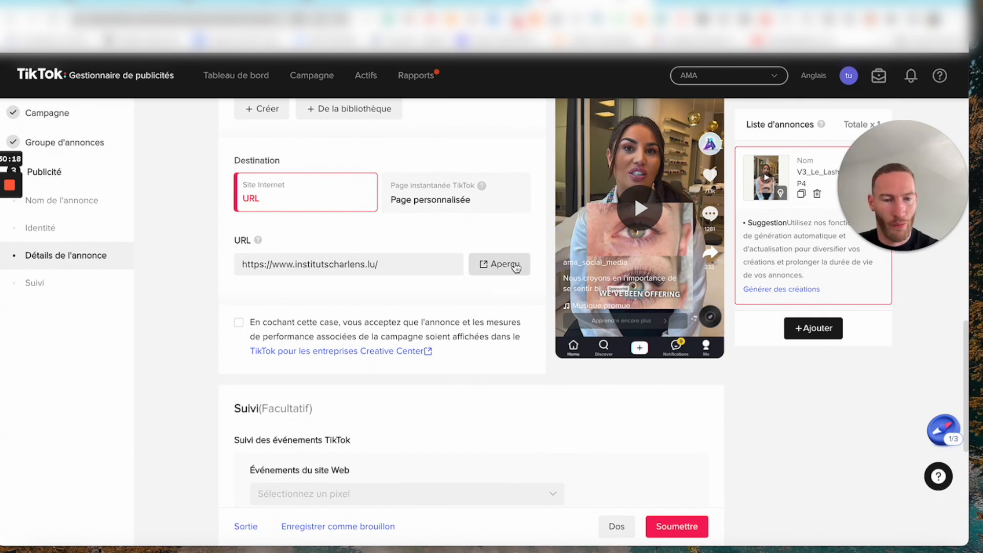
pyautogui.scroll(-4, 517, 298)
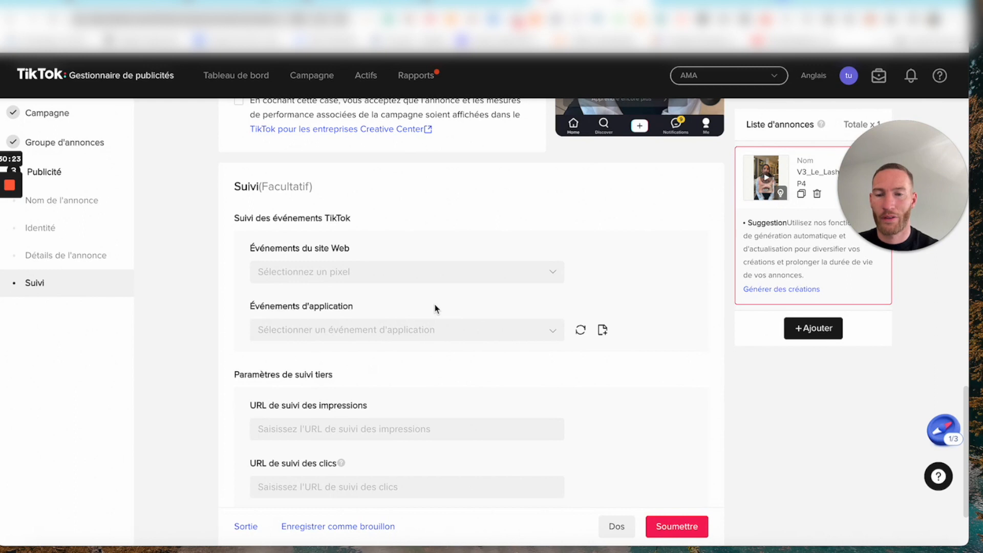
pyautogui.scroll(-2, 435, 307)
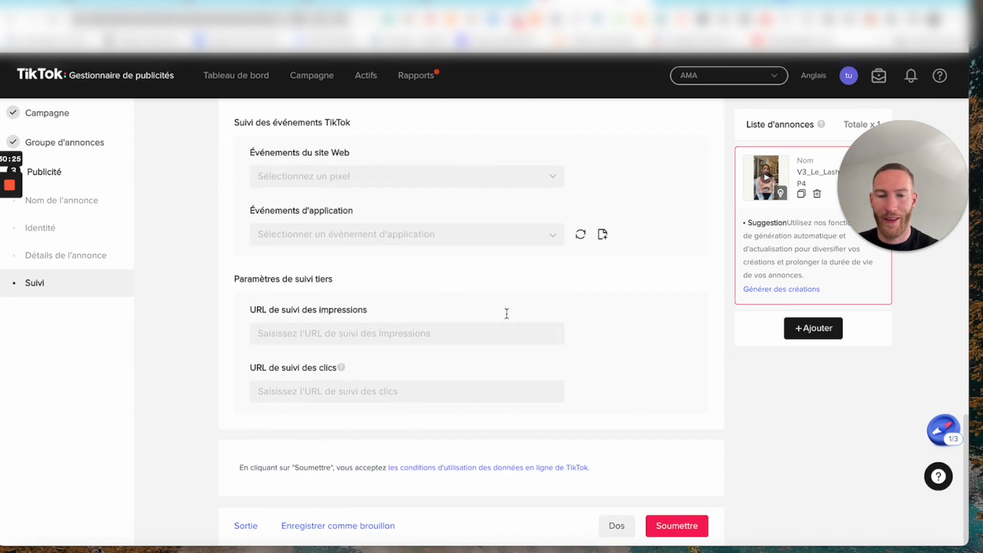
# Recheck the whole ad setup, from its name and identity to the creative, destination and tracking sections.
pyautogui.scroll(10, 463, 238)
pyautogui.moveTo(919, 169); pyautogui.dragTo(112, 399)
pyautogui.scroll(2, 809, 205)
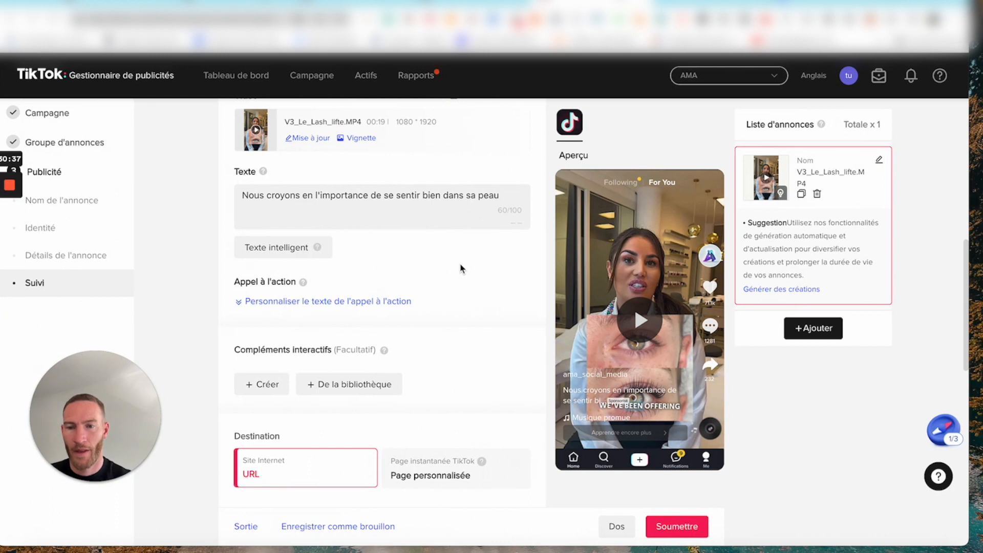
pyautogui.scroll(5, 462, 269)
pyautogui.scroll(4, 462, 269)
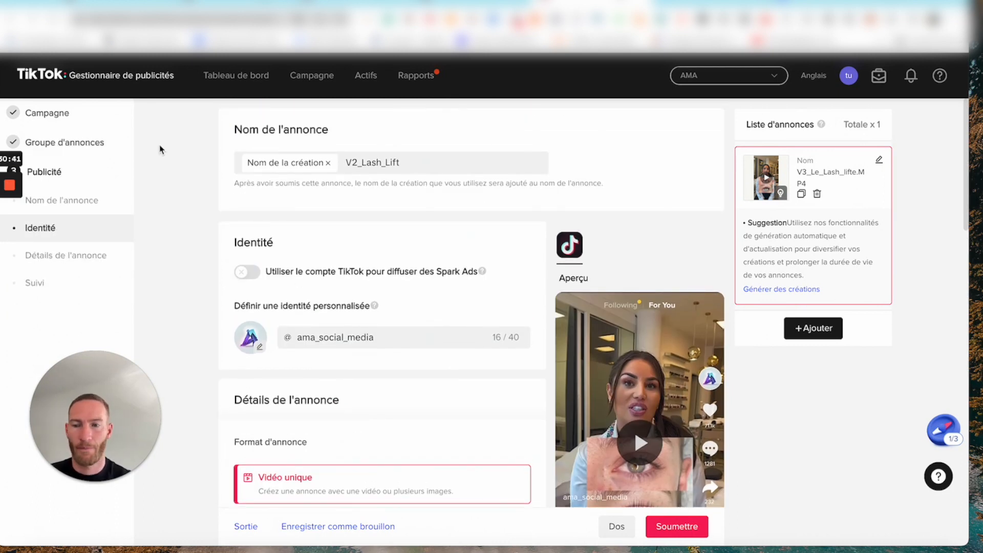
pyautogui.scroll(-4, 373, 362)
pyautogui.scroll(4, 374, 362)
pyautogui.scroll(-6, 374, 362)
pyautogui.scroll(-16, 538, 404)
pyautogui.scroll(5, 550, 347)
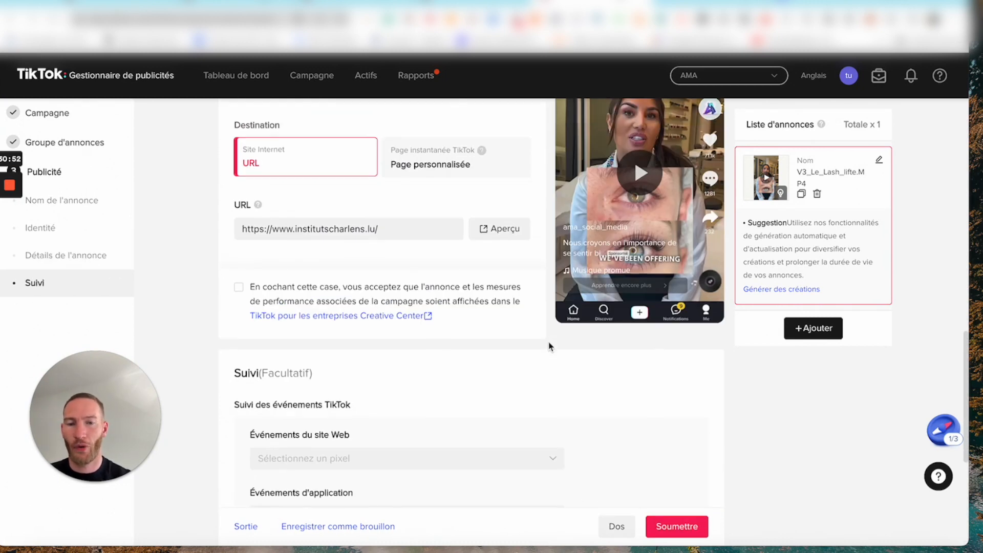
pyautogui.scroll(12, 549, 347)
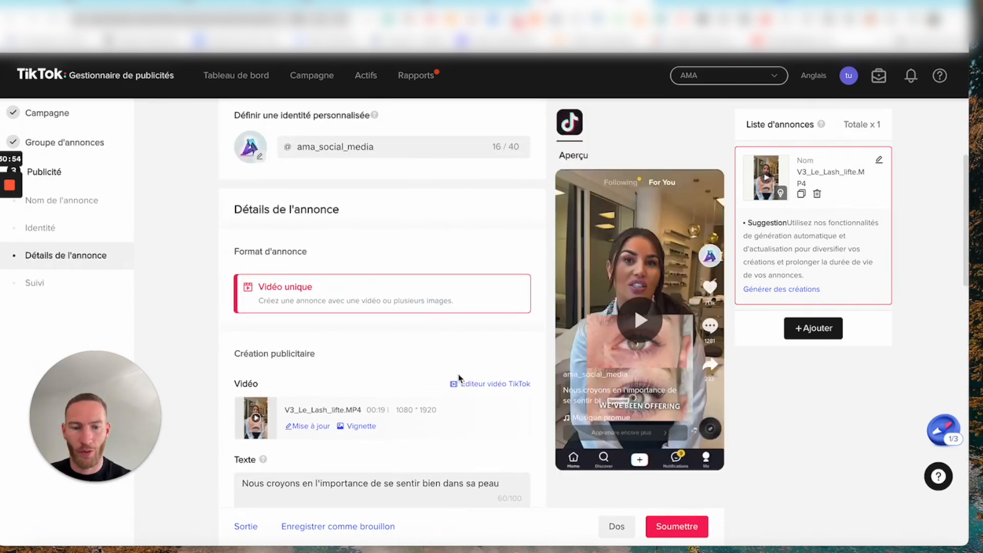
# Save the ad as a draft without submitting it and return to the campaign list.
pyautogui.scroll(-17, 531, 272)
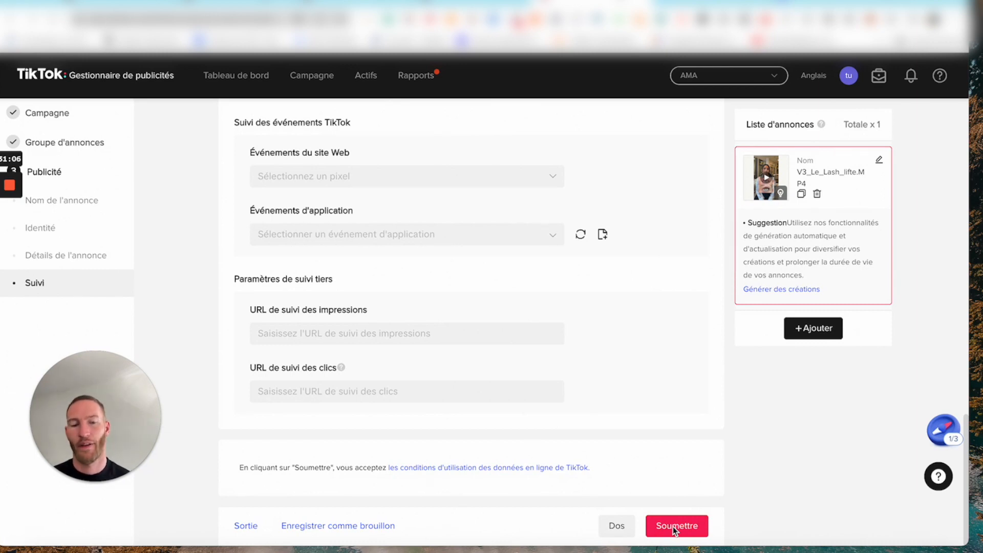
pyautogui.click(332, 527)
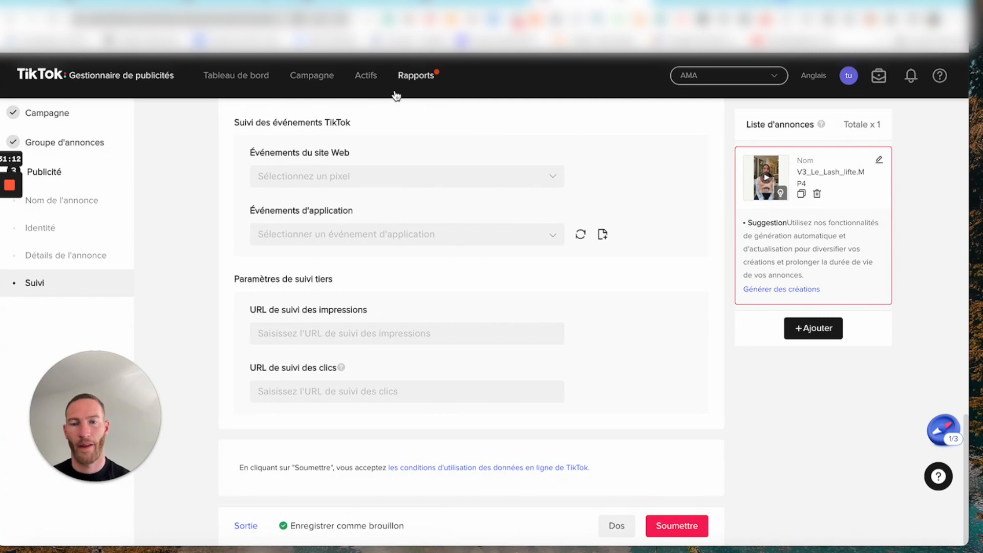
pyautogui.click(318, 81)
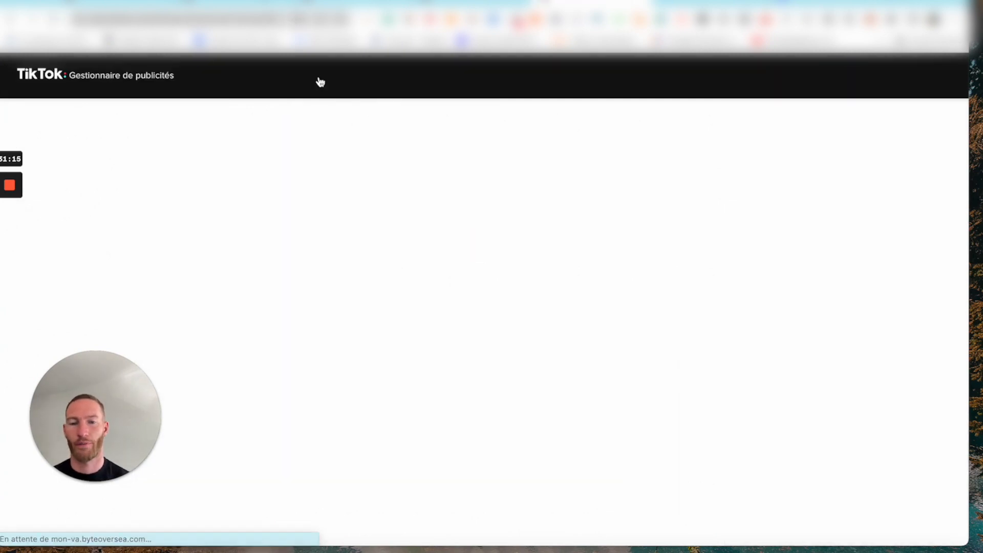
pyautogui.moveTo(173, 387); pyautogui.dragTo(891, 88)
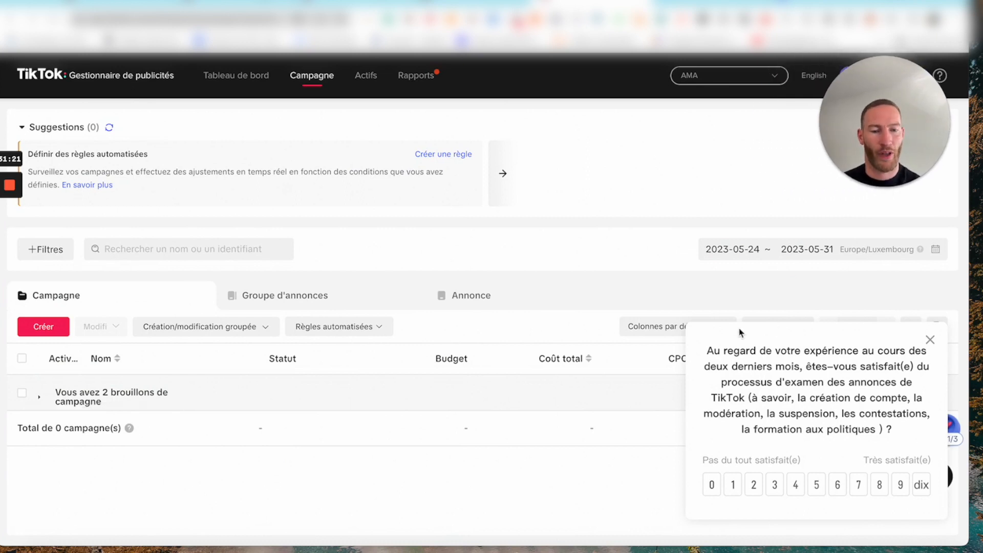
# Dismiss the satisfaction survey, collapse the suggestions and expand the list of campaign drafts.
pyautogui.click(931, 340)
pyautogui.scroll(-1, 259, 355)
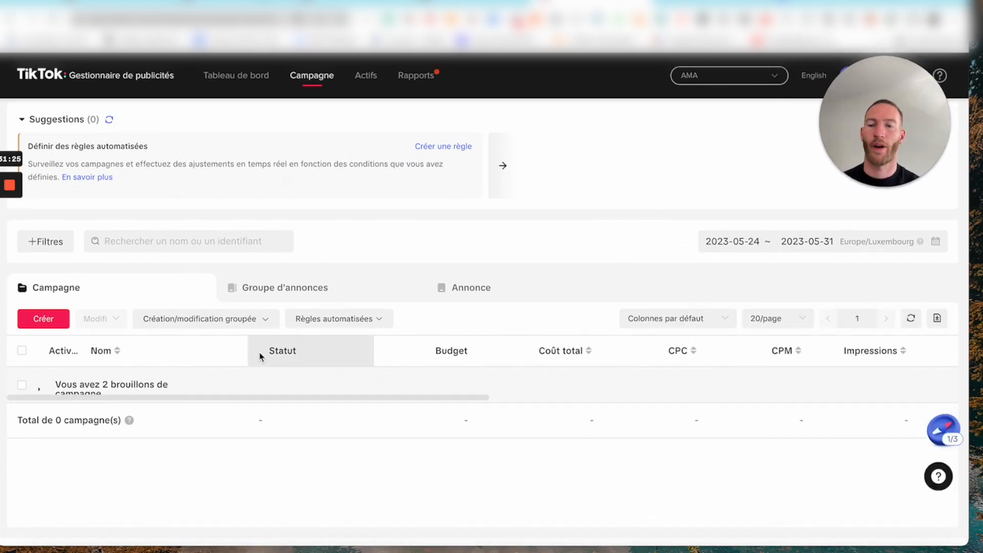
pyautogui.scroll(1, 260, 354)
pyautogui.scroll(-1, 211, 391)
pyautogui.scroll(1, 211, 391)
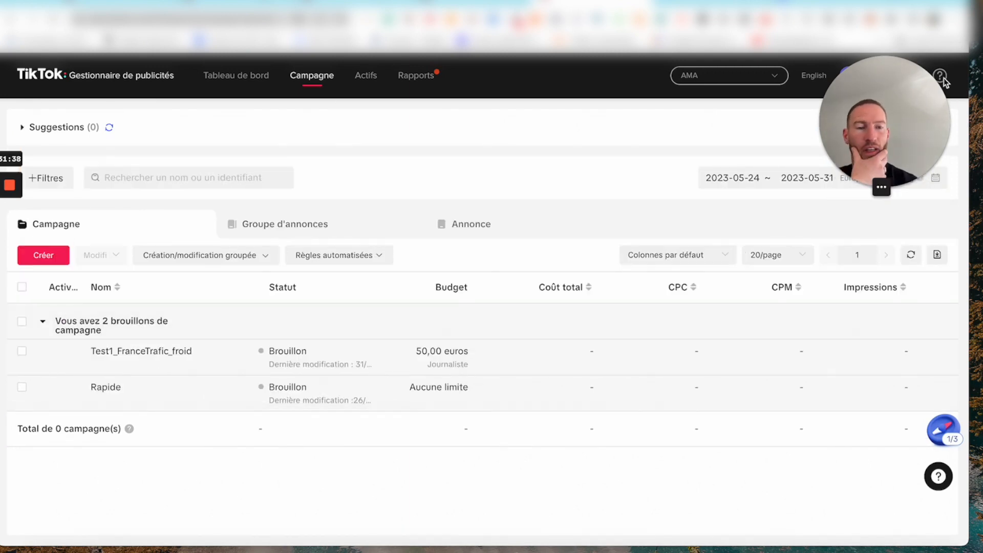
pyautogui.moveTo(874, 114); pyautogui.dragTo(365, 58)
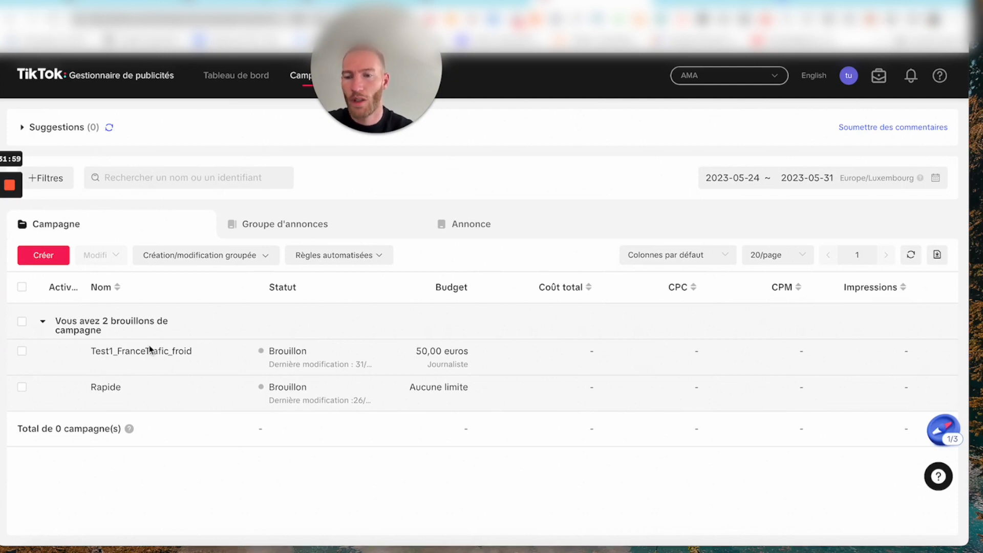
# Select the draft campaign Test1_FranceTrafic_froid and its ad group Test1_youtube, and show the draft ad they contain.
pyautogui.click(21, 351)
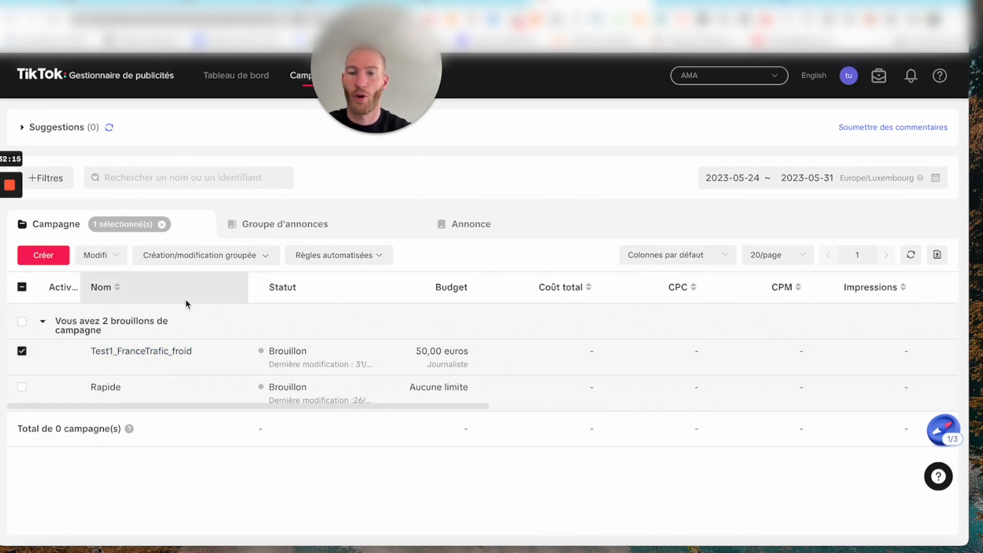
pyautogui.click(323, 227)
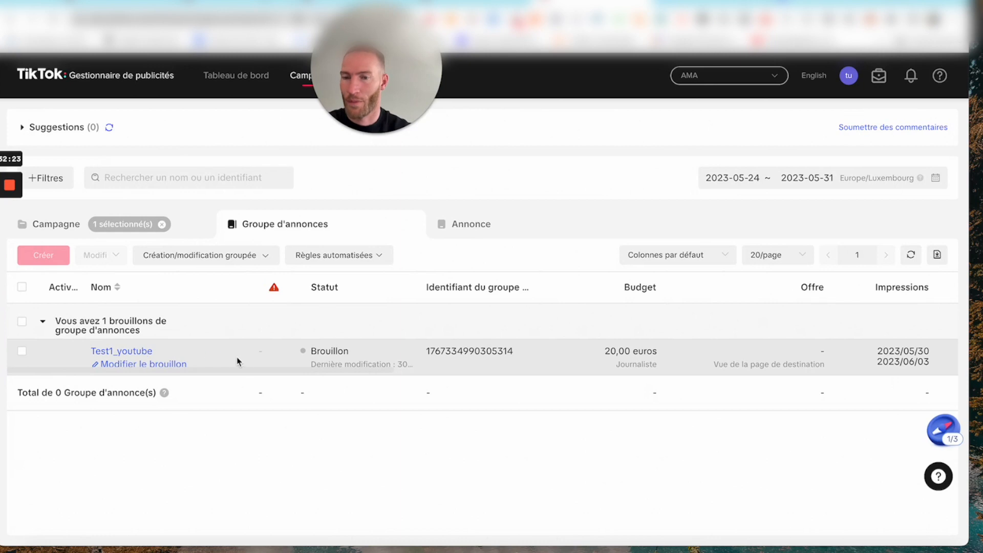
pyautogui.click(21, 351)
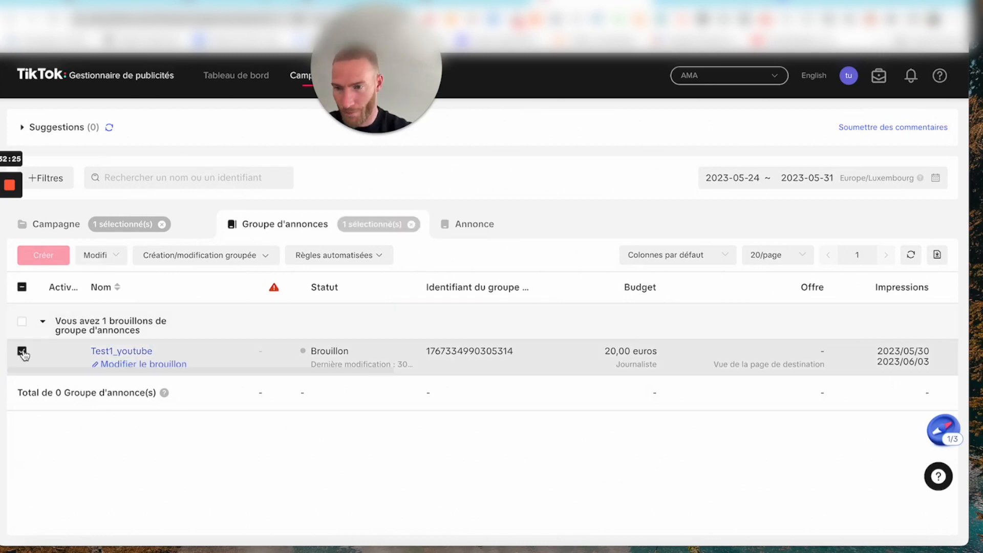
pyautogui.click(500, 228)
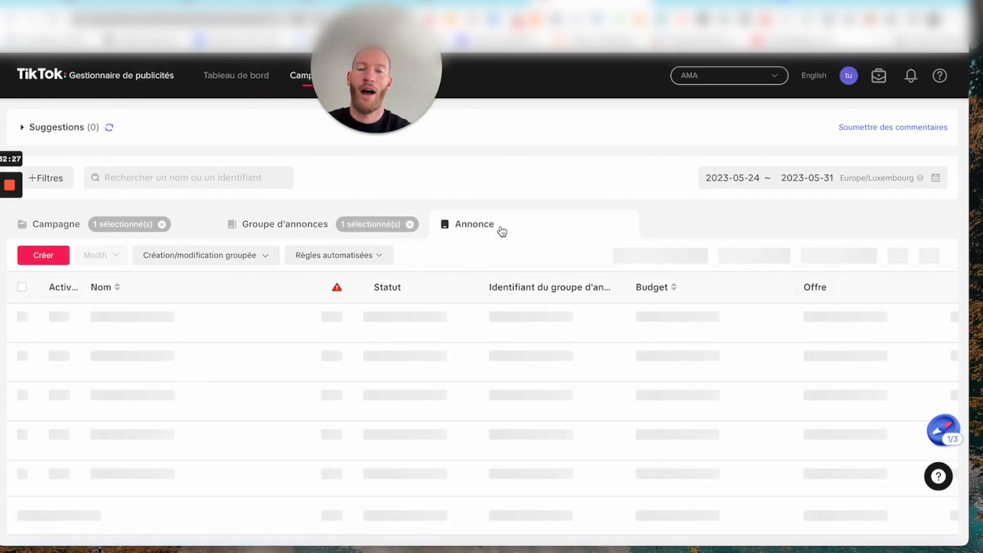
pyautogui.click(43, 321)
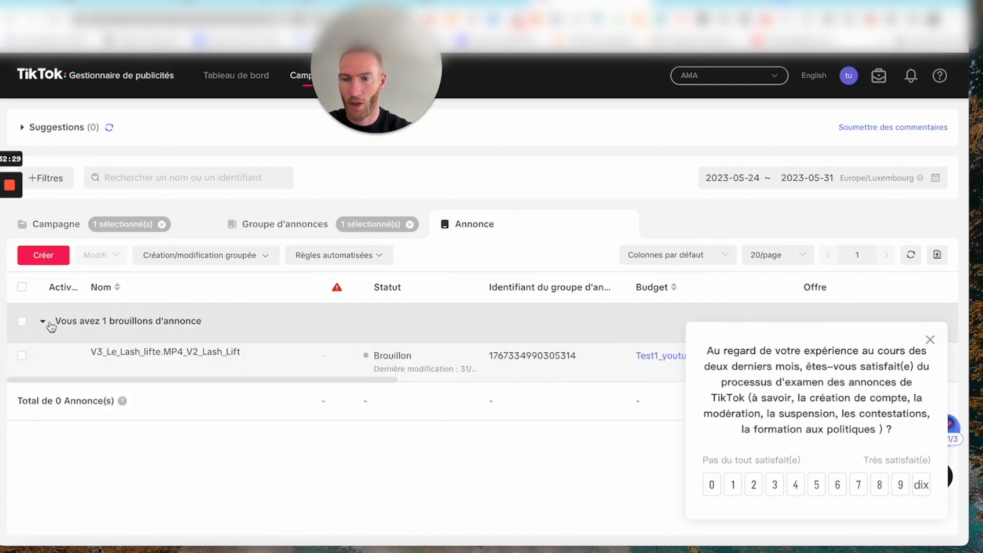
# Compare the campaign, ad group and ad levels of the selected draft campaign.
pyautogui.click(61, 226)
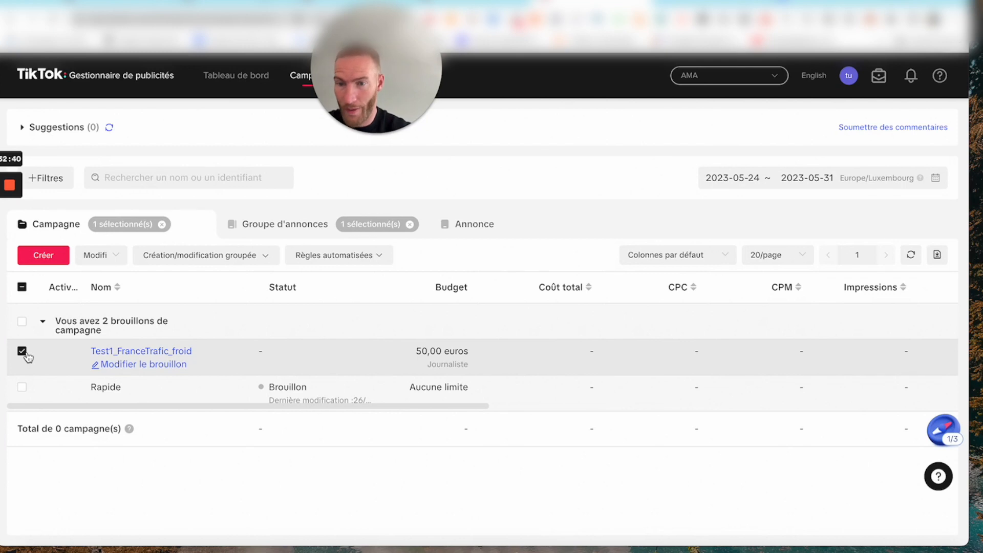
pyautogui.click(277, 224)
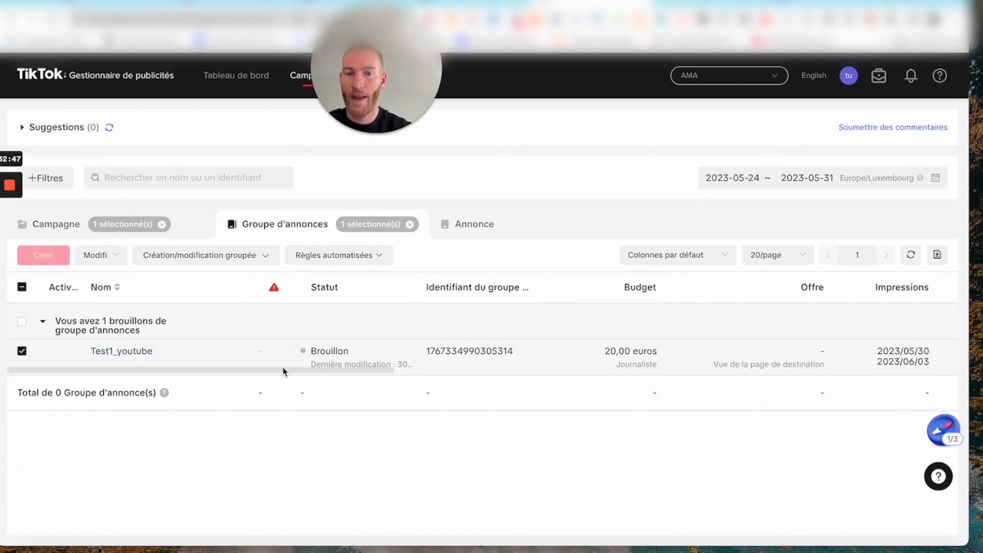
pyautogui.click(473, 229)
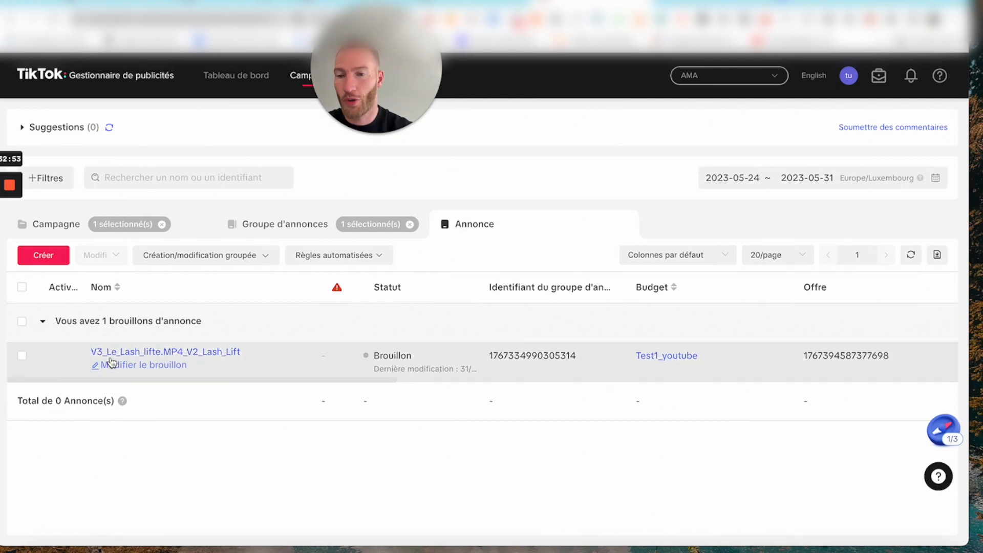
pyautogui.click(263, 228)
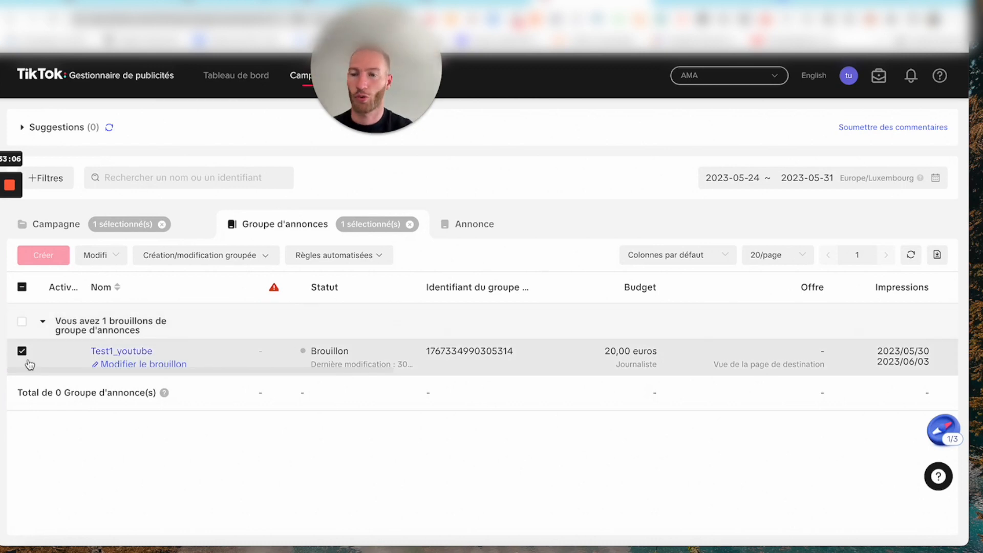
pyautogui.click(49, 226)
pyautogui.click(289, 224)
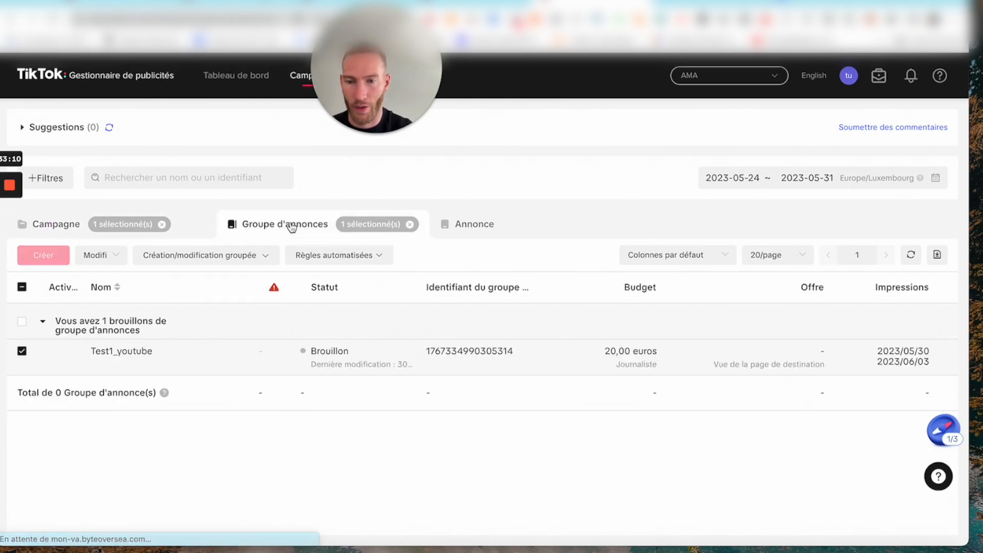
pyautogui.click(518, 224)
pyautogui.click(270, 227)
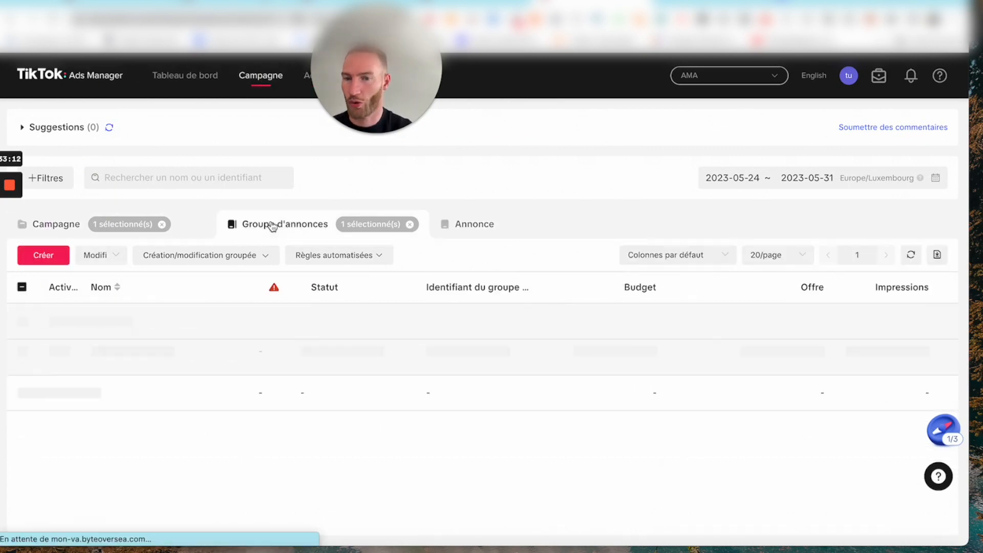
# Return to the ad level of the selected draft campaign and examine the performance columns of its draft ad.
pyautogui.click(49, 228)
pyautogui.click(512, 225)
pyautogui.hscroll(10, 572, 333)
pyautogui.hscroll(-6, 572, 333)
pyautogui.hscroll(4, 572, 333)
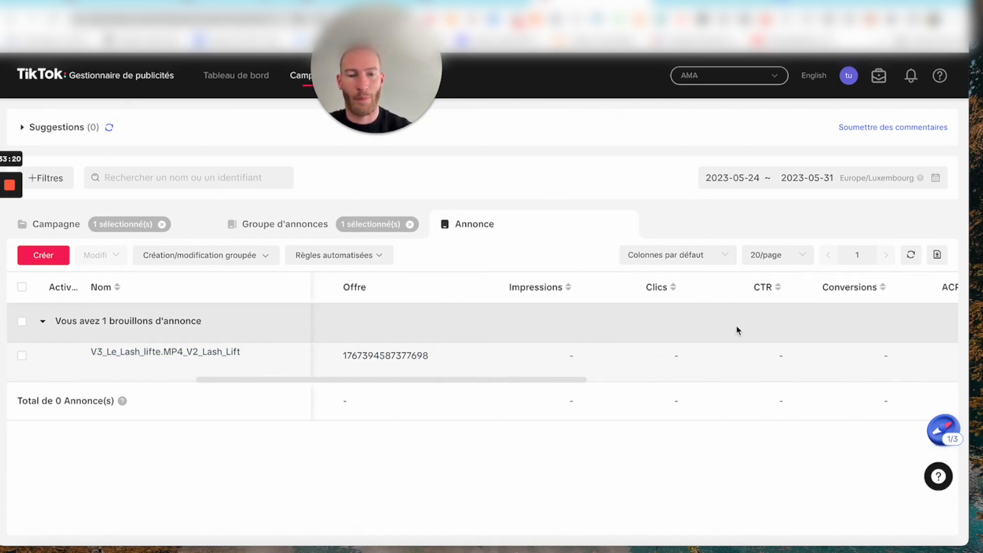
pyautogui.hscroll(10, 738, 331)
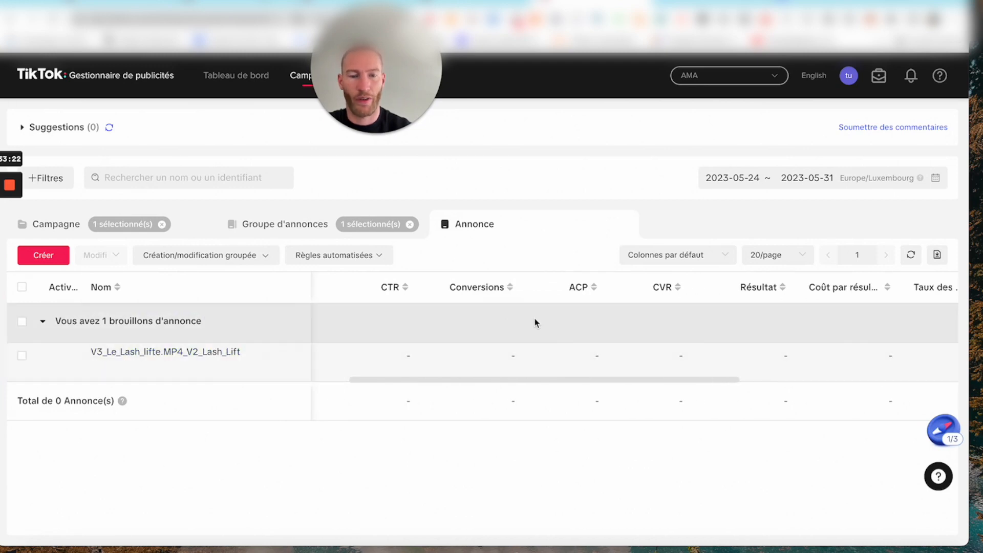
pyautogui.hscroll(5, 675, 342)
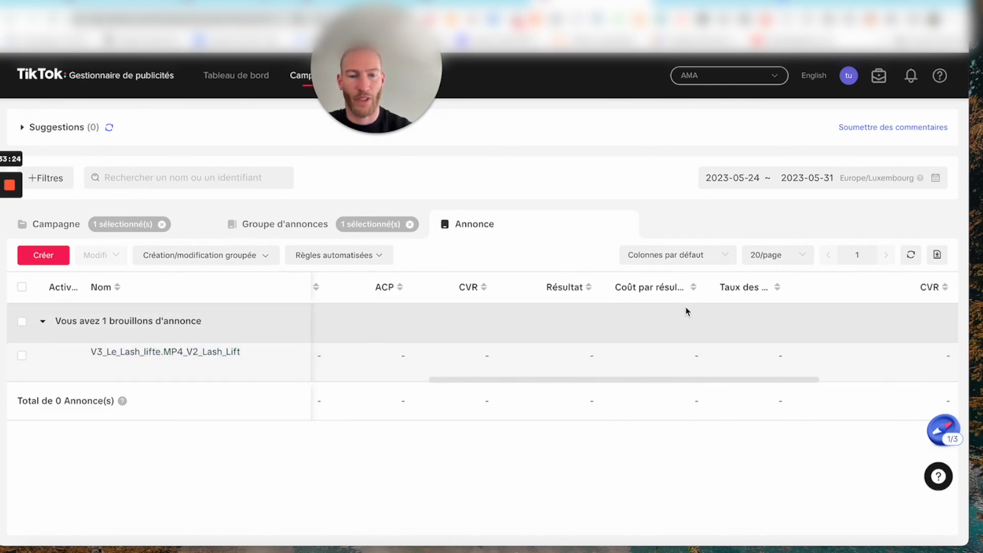
pyautogui.hscroll(6, 757, 357)
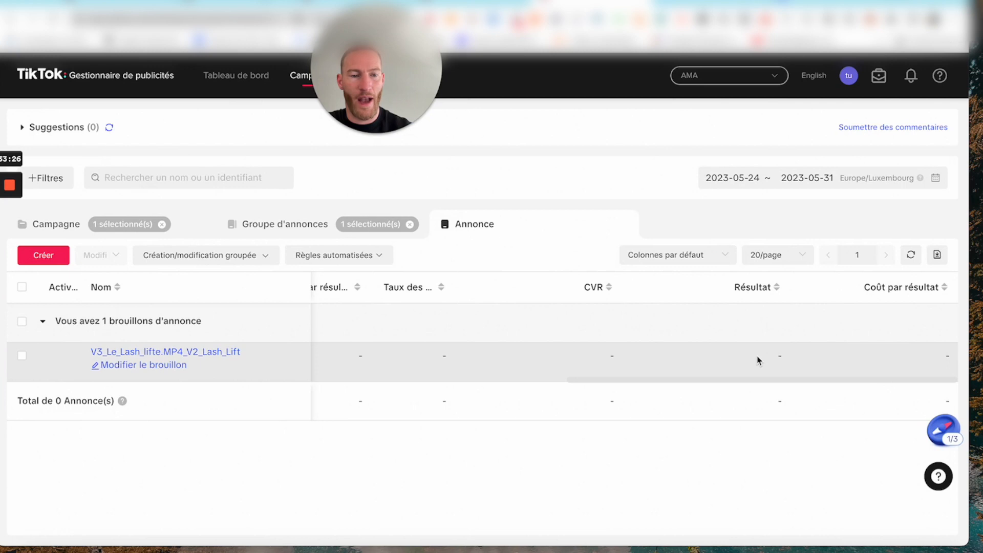
pyautogui.click(659, 258)
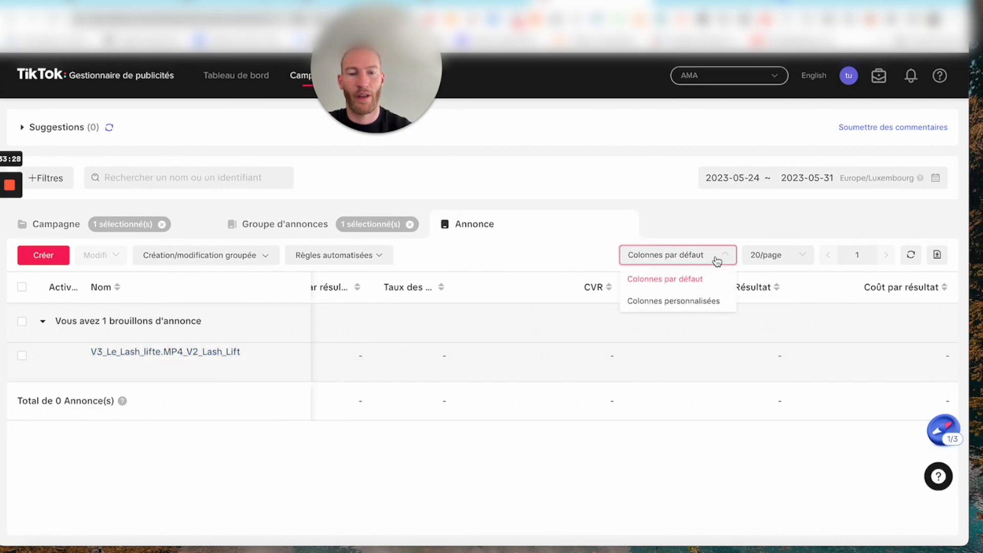
pyautogui.click(690, 304)
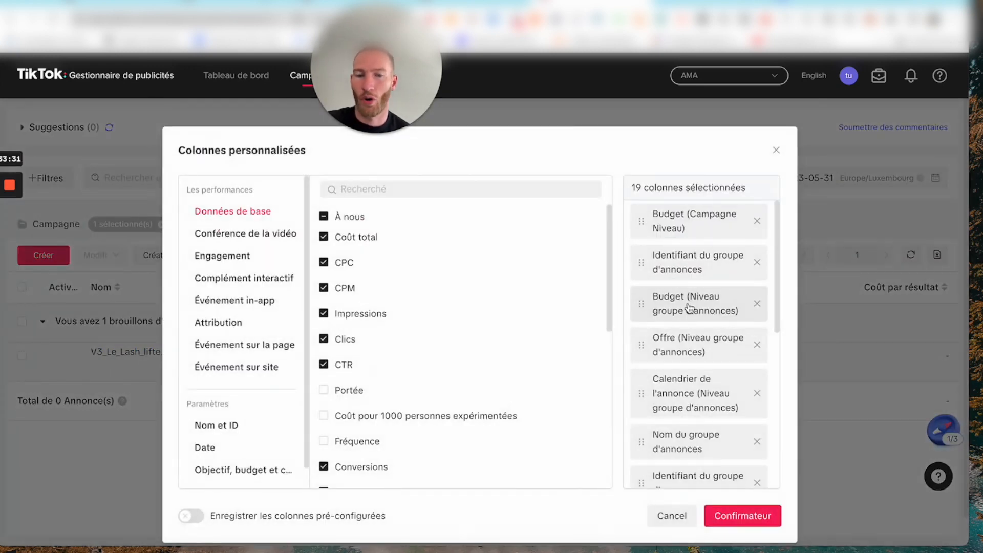
pyautogui.click(777, 150)
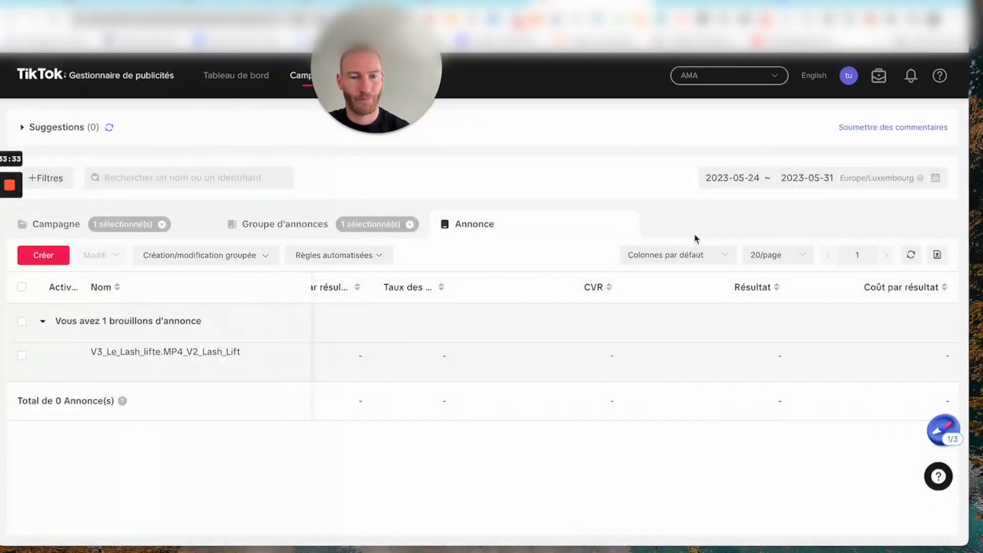
# Review the Données de base metrics available as custom columns and apply the existing column selection to the ad list.
pyautogui.click(725, 261)
pyautogui.click(682, 307)
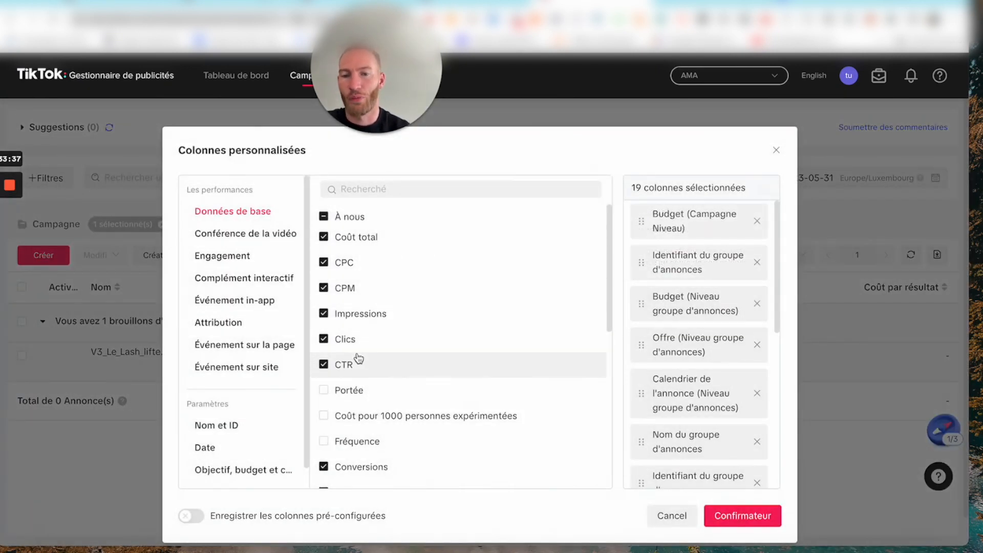
pyautogui.scroll(-6, 479, 384)
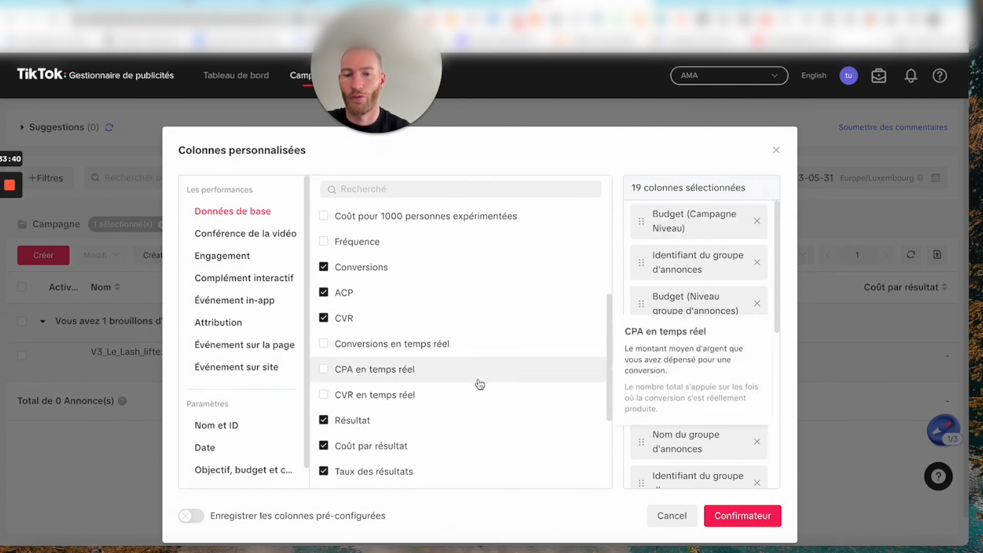
pyautogui.scroll(3, 476, 381)
pyautogui.scroll(3, 476, 381)
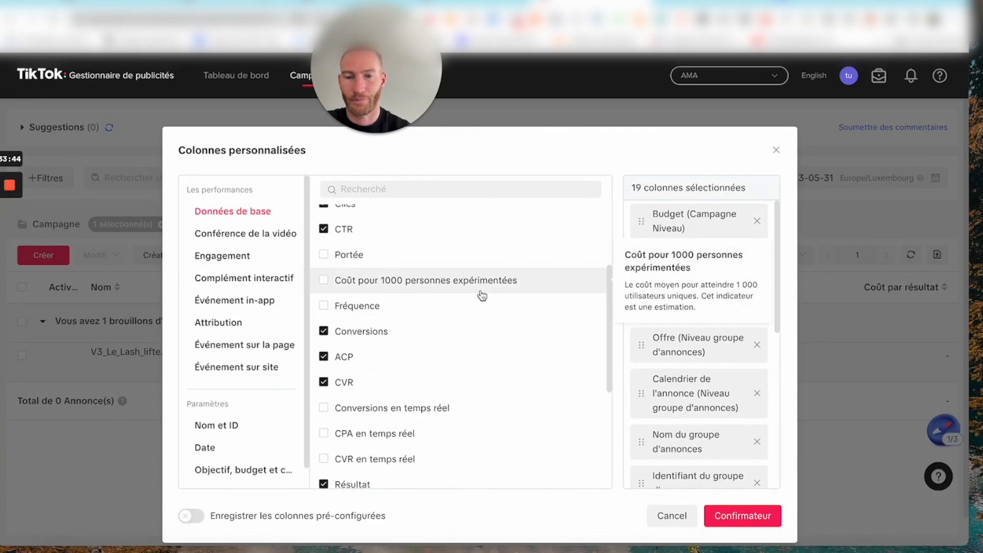
pyautogui.scroll(-5, 472, 374)
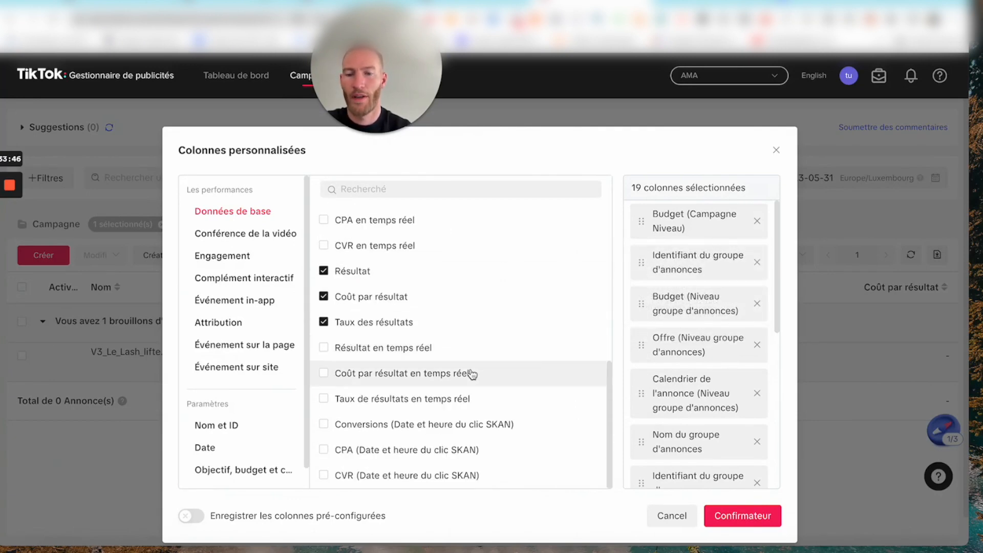
pyautogui.scroll(8, 481, 328)
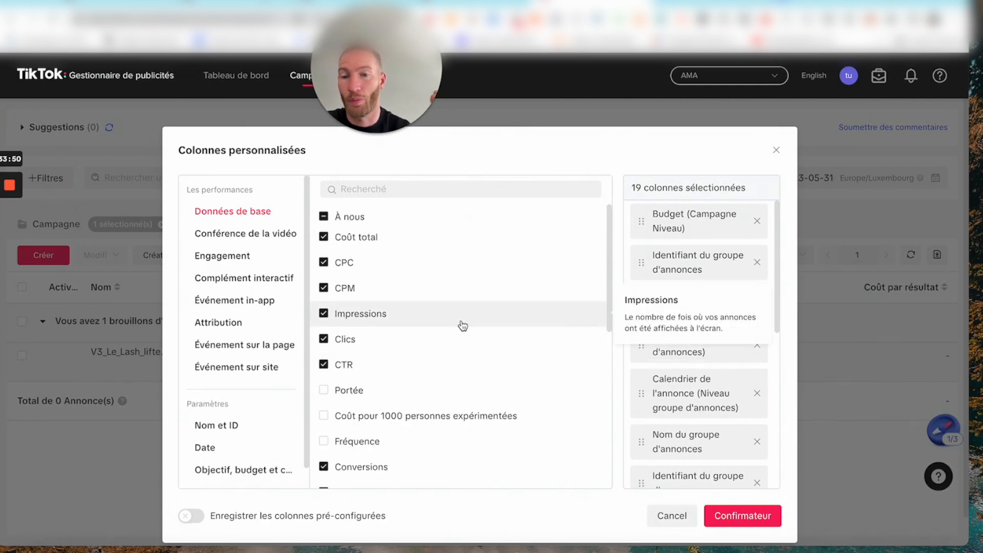
pyautogui.moveTo(419, 332)
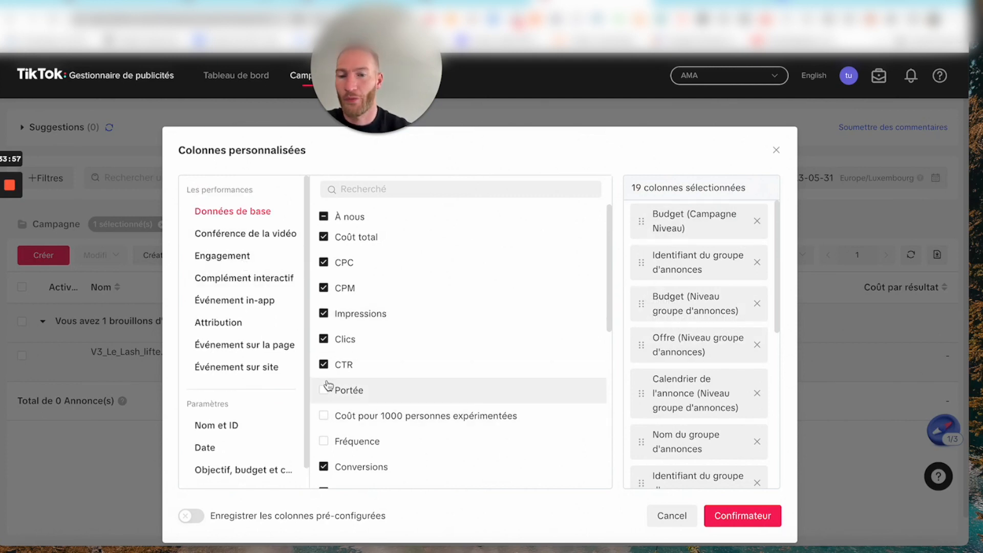
pyautogui.click(757, 528)
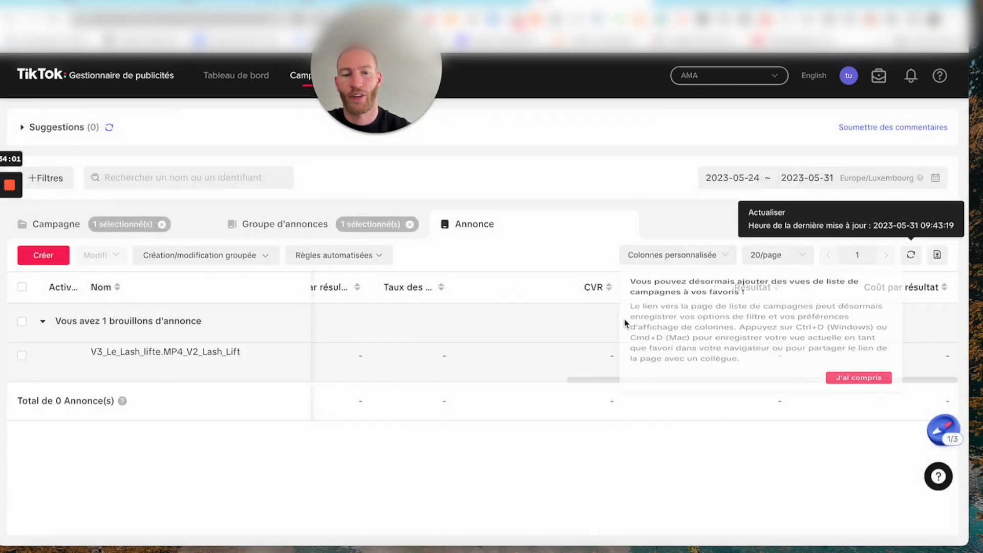
# Dismiss the tip about saving list views as favourites and narrow the Nom column of the ad list.
pyautogui.click(850, 420)
pyautogui.scroll(1, 551, 356)
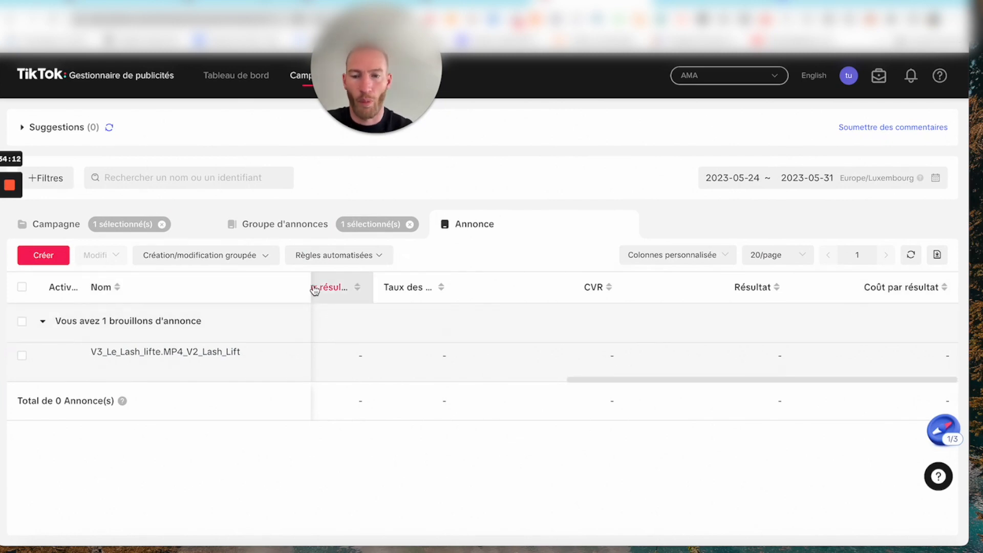
pyautogui.moveTo(310, 287); pyautogui.dragTo(278, 283)
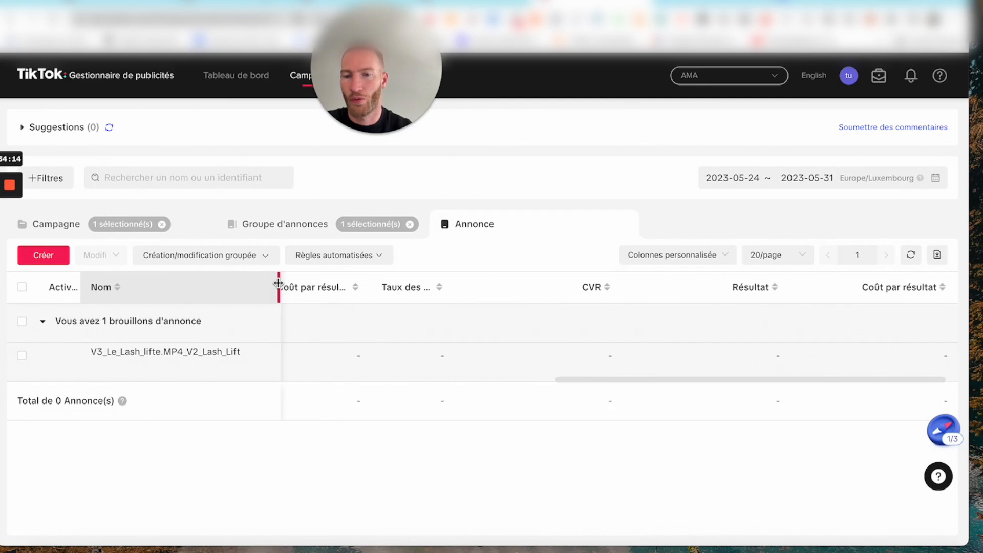